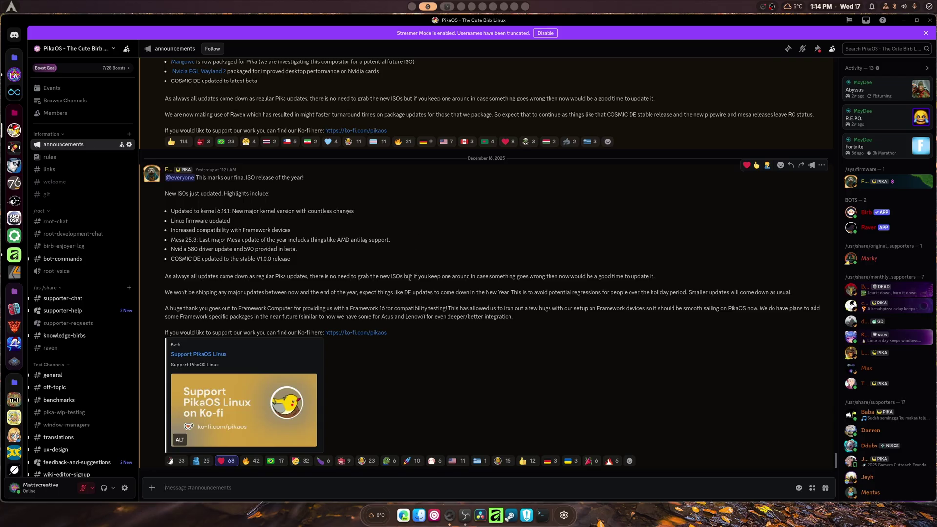
# Flip between workspaces with Super+Left/Right, ending on the empty desktop with the Overview and System Monitor widgets.
pyautogui.press('super+Left')
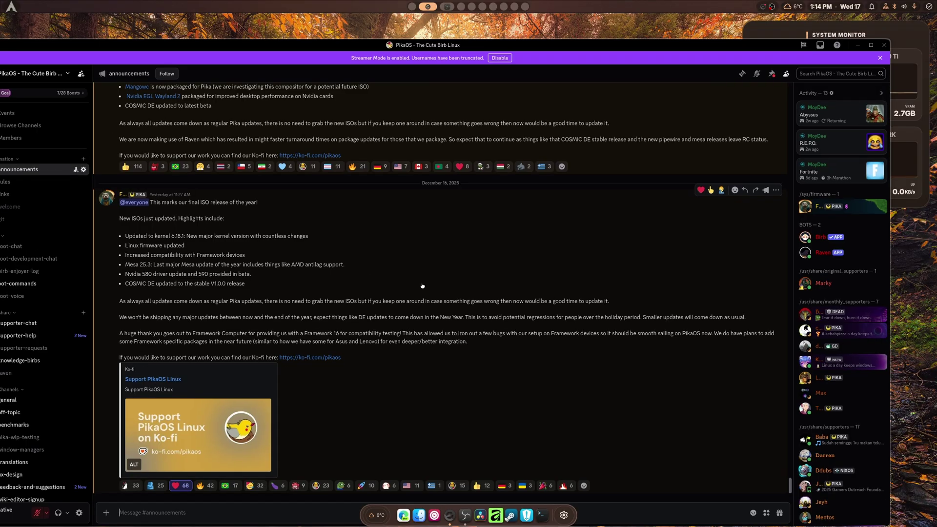
pyautogui.press('super+Right')
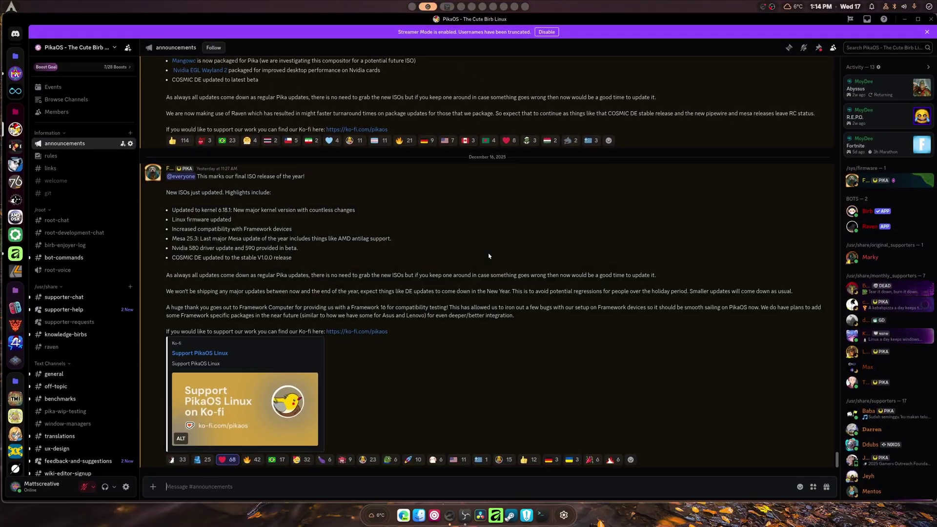
pyautogui.press('super+Left')
pyautogui.press('super+Right')
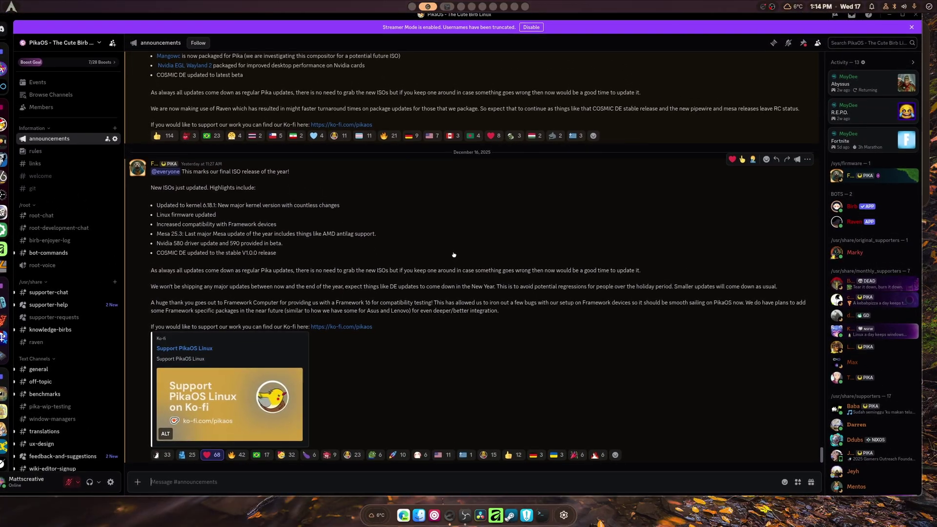
pyautogui.press('super+Left')
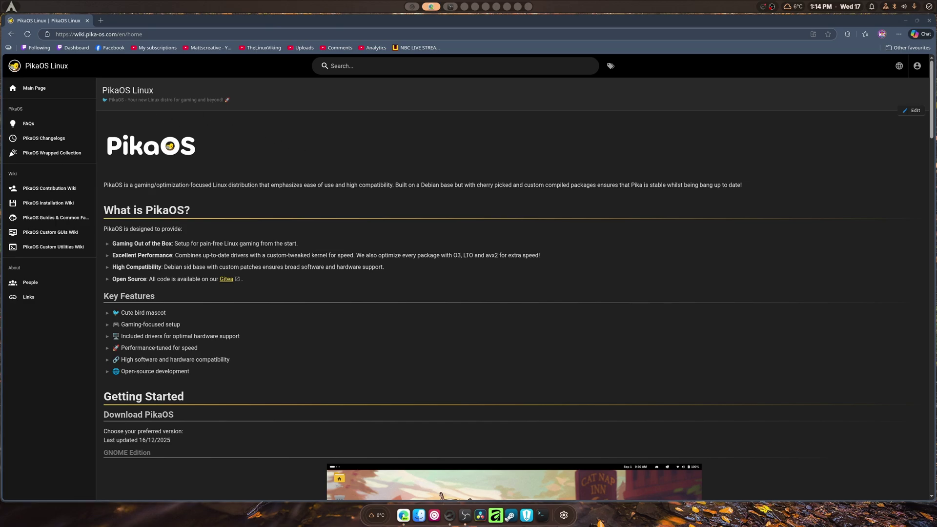
# Scroll the wiki's Getting Started section past the GNOME and KDE editions to the Hyprland Edition ISO links.
pyautogui.scroll(-3, 457, 258)
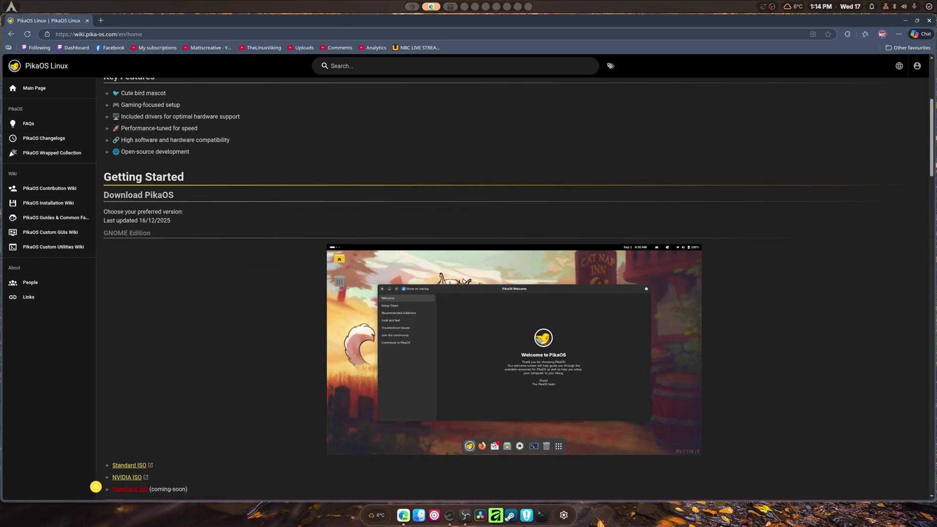
pyautogui.scroll(-3, 464, 281)
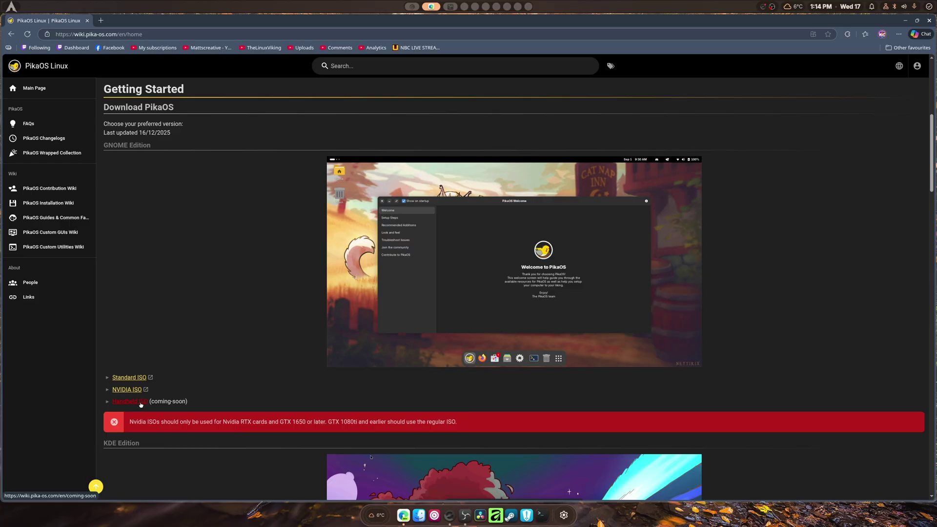
pyautogui.scroll(-10, 251, 335)
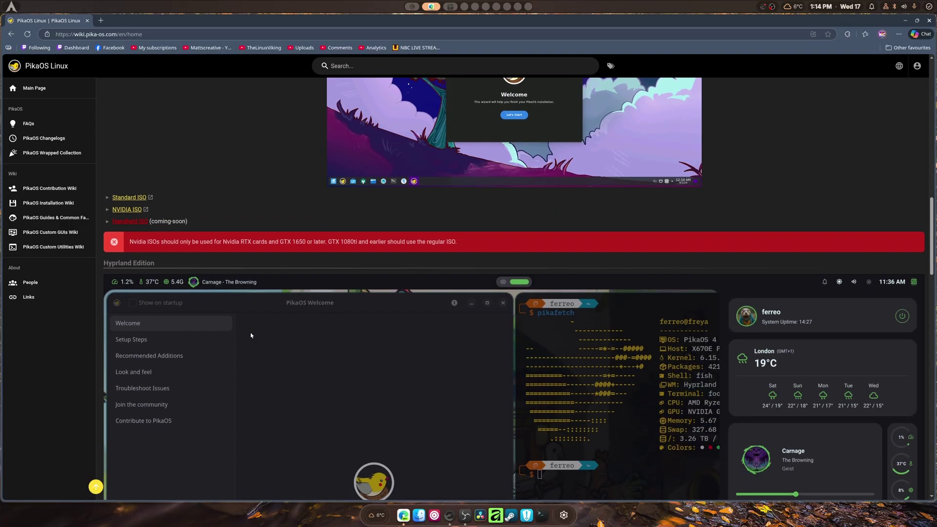
pyautogui.scroll(12, 251, 335)
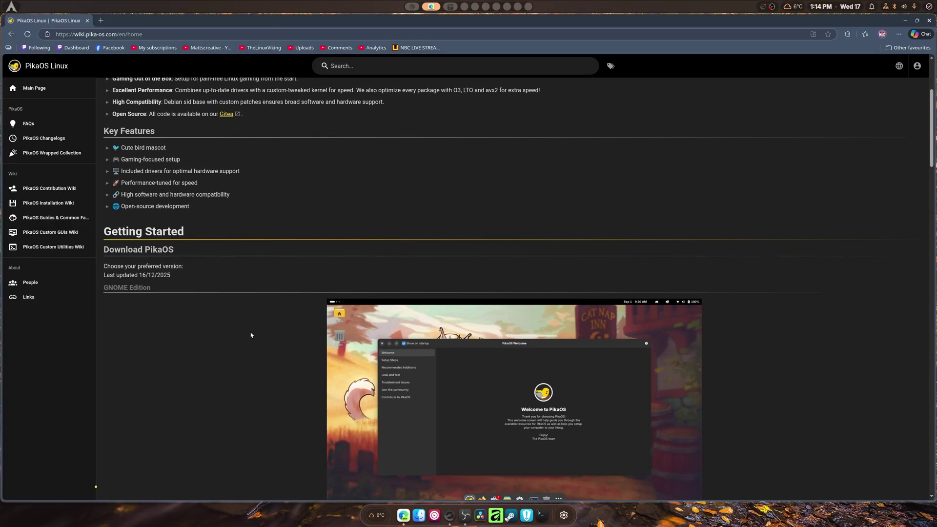
pyautogui.scroll(-1, 251, 335)
pyautogui.scroll(-7, 251, 335)
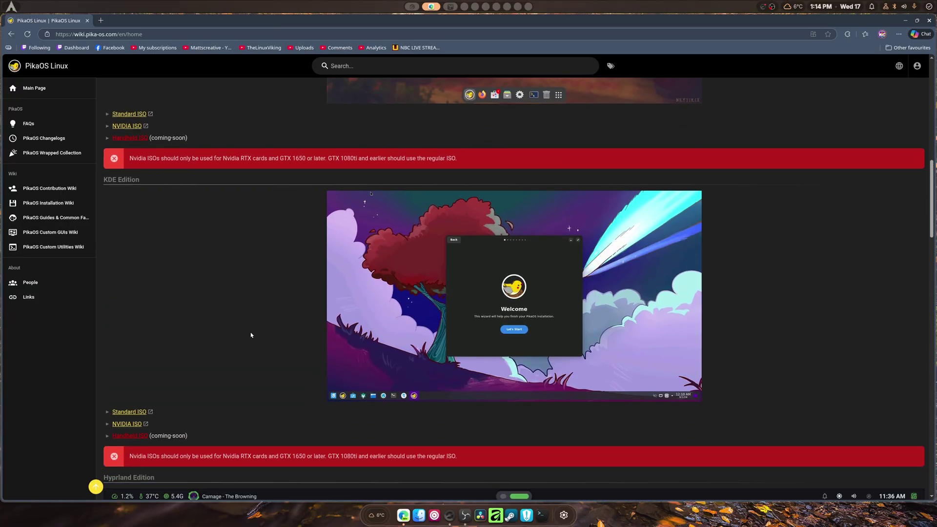
pyautogui.scroll(7, 251, 336)
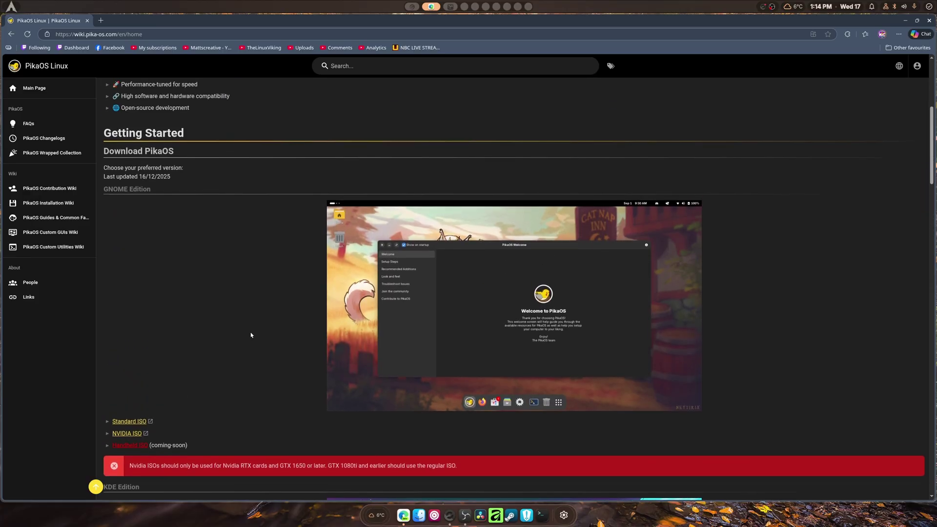
pyautogui.scroll(-12, 251, 335)
pyautogui.scroll(-4, 251, 336)
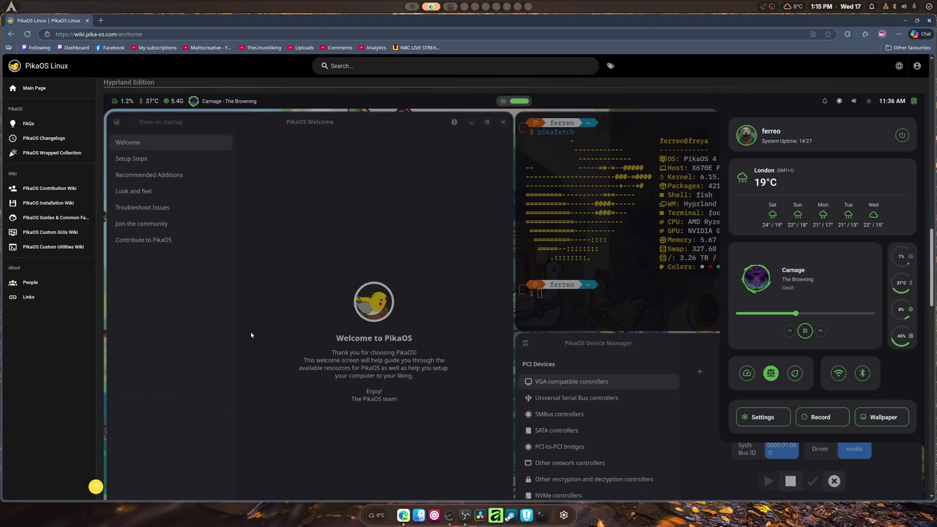
pyautogui.scroll(3, 251, 335)
pyautogui.scroll(-10, 251, 335)
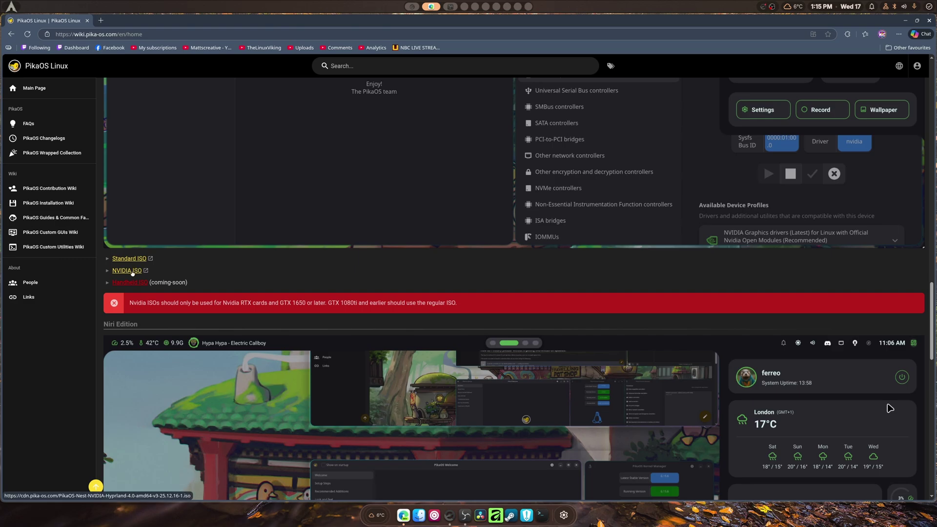
# Download PikaOS-Nest-NVIDIA-Hyprland-4.0-amd64-v3-25.12.16-1.iso from the Hyprland Edition and let it finish.
pyautogui.click(133, 271)
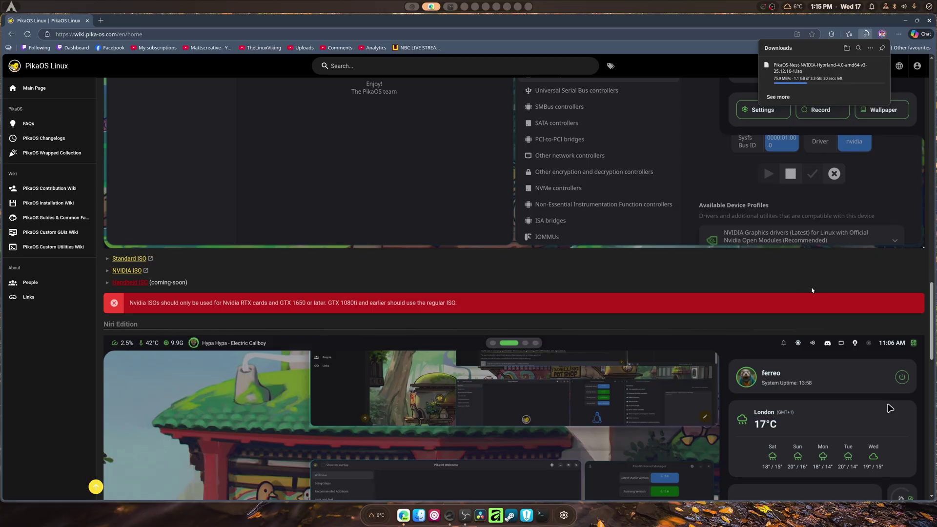
pyautogui.scroll(-6, 582, 291)
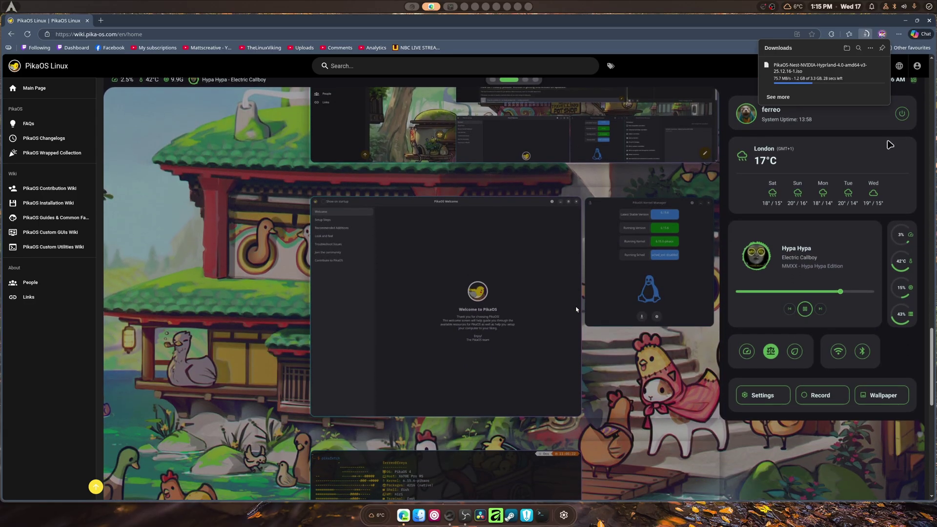
pyautogui.scroll(-2, 575, 309)
pyautogui.scroll(3, 575, 310)
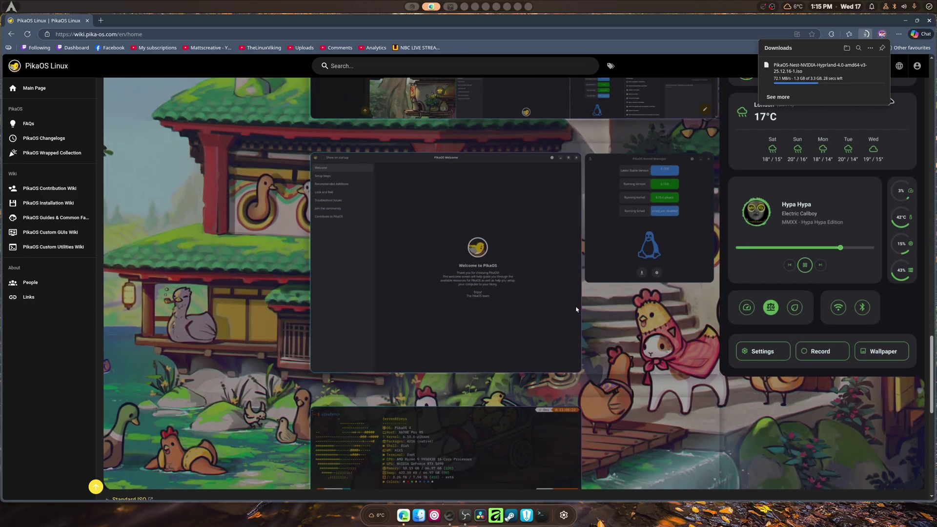
pyautogui.scroll(2, 575, 309)
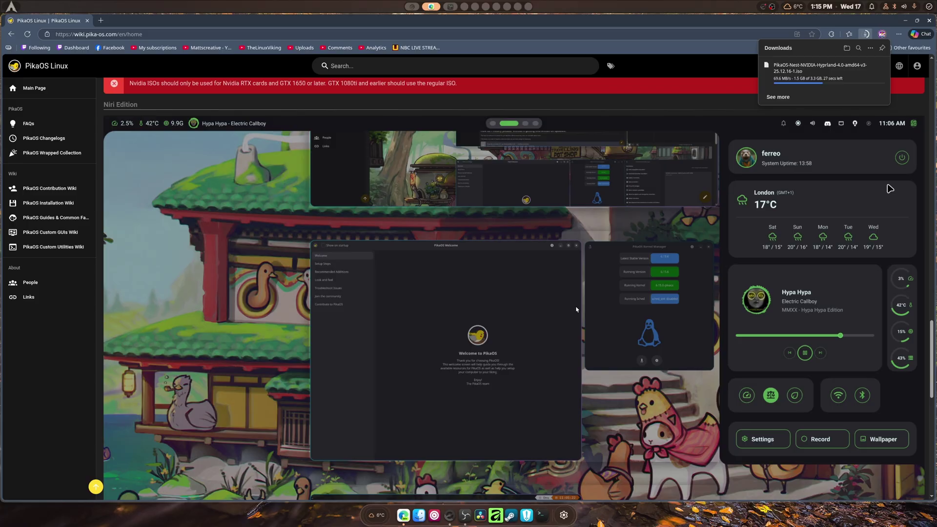
pyautogui.scroll(-3, 575, 310)
pyautogui.scroll(-2, 576, 310)
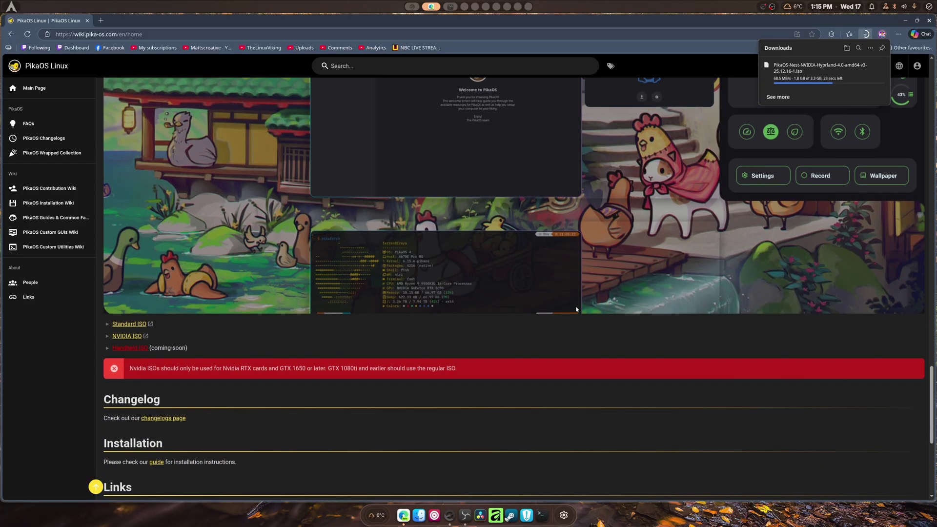
pyautogui.scroll(6, 576, 309)
pyautogui.scroll(1, 575, 310)
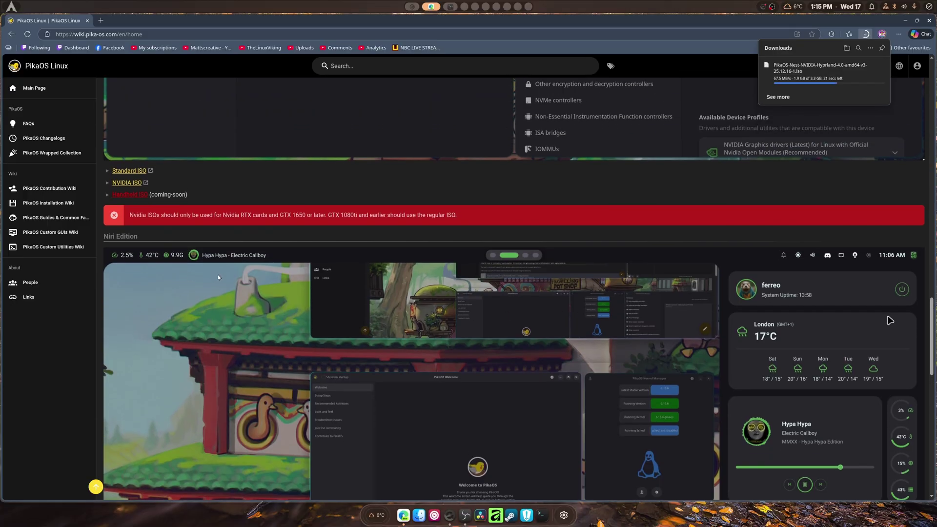
pyautogui.scroll(1, 243, 280)
pyautogui.scroll(-10, 495, 334)
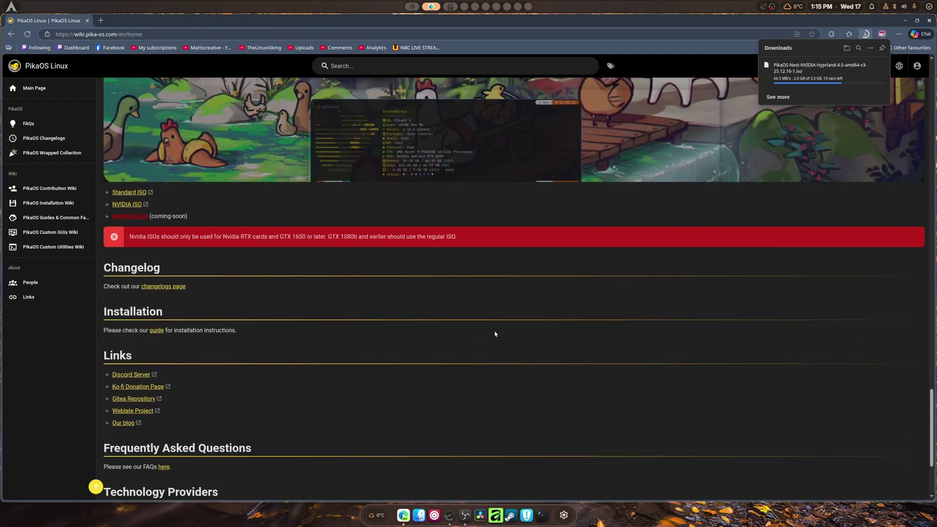
pyautogui.scroll(7, 494, 334)
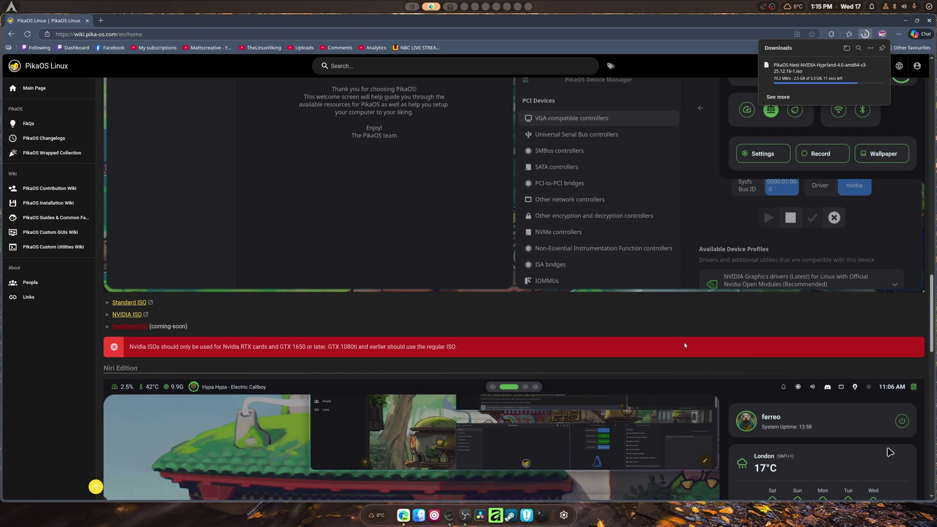
pyautogui.scroll(5, 685, 345)
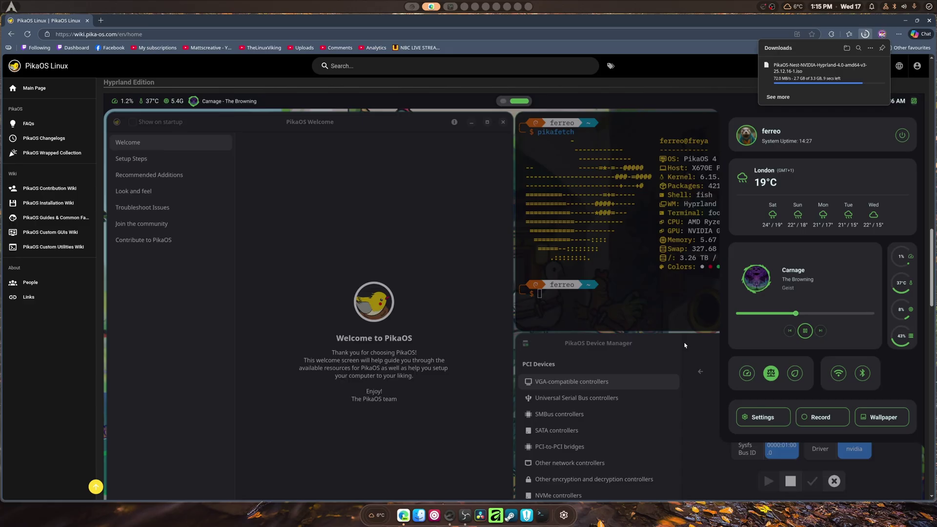
pyautogui.scroll(1, 684, 346)
pyautogui.scroll(-1, 684, 346)
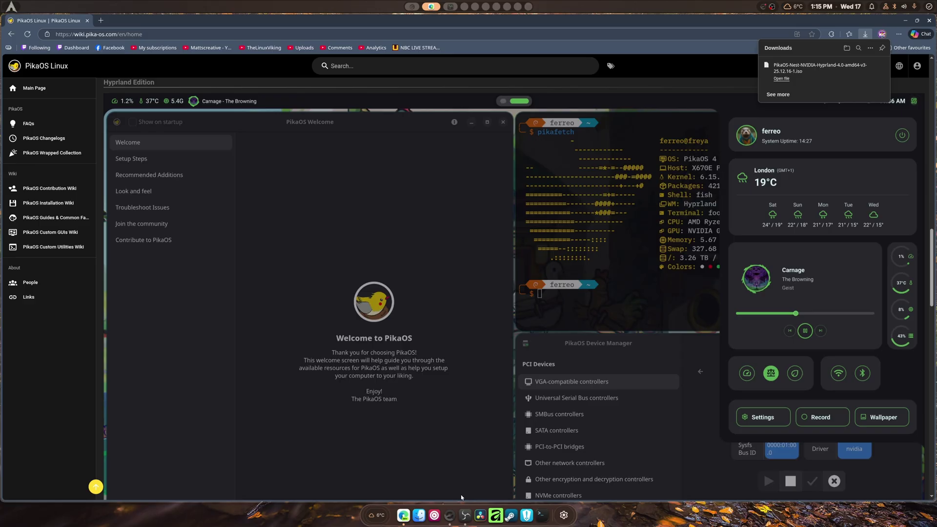
# Open Files maximized on the Ventoy drive and delete the older Hyprland and GNOME NVIDIA ISOs.
pyautogui.click(419, 514)
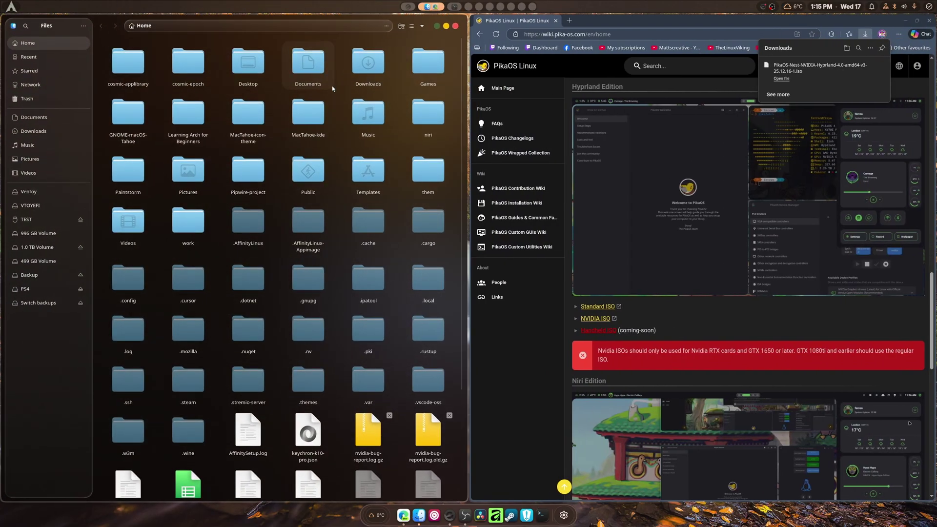
pyautogui.press('super+m')
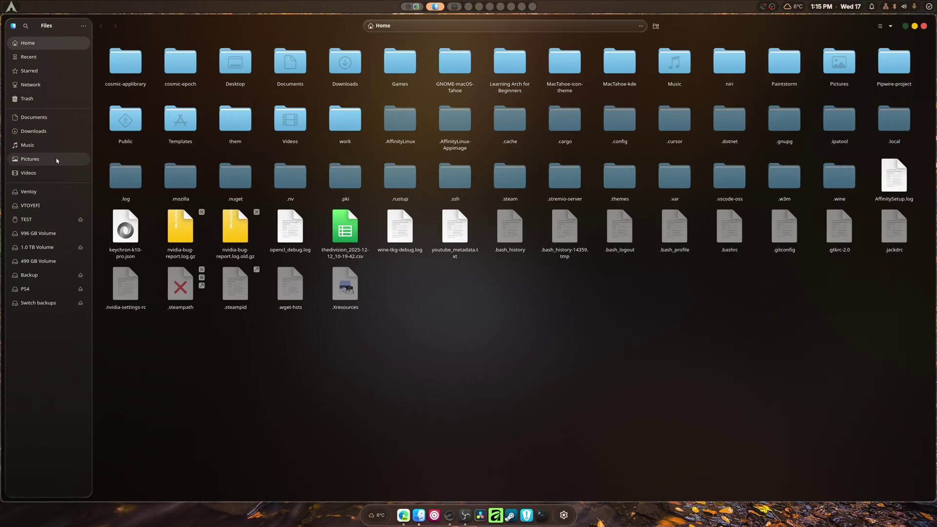
pyautogui.click(32, 192)
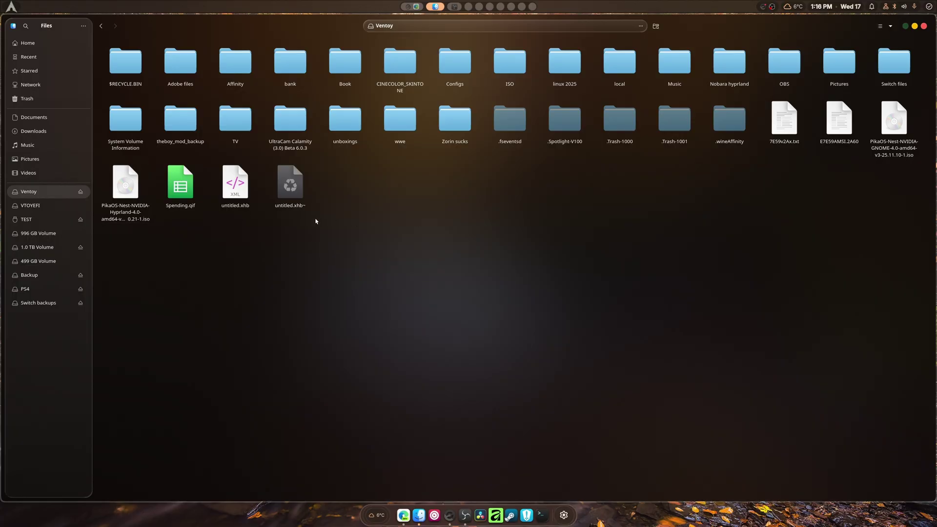
pyautogui.click(139, 216)
pyautogui.press('Delete')
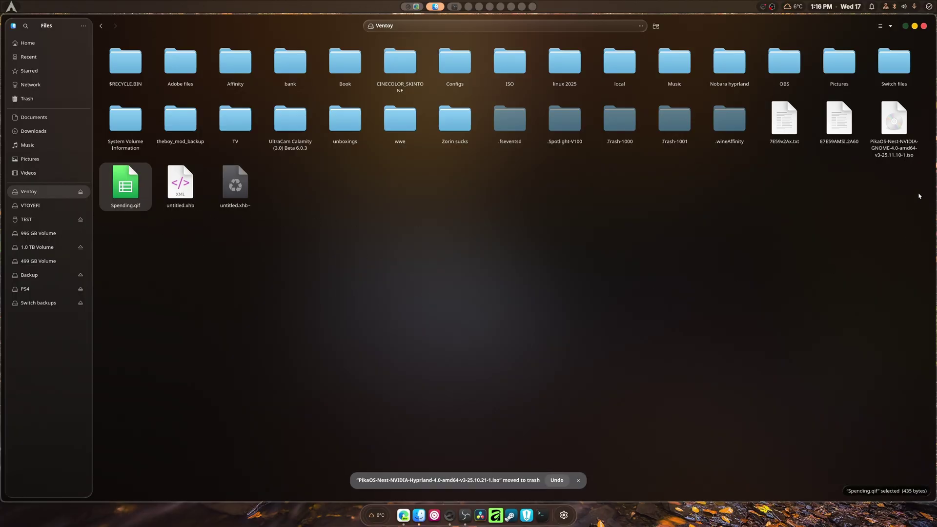
pyautogui.click(895, 122)
pyautogui.press('Delete')
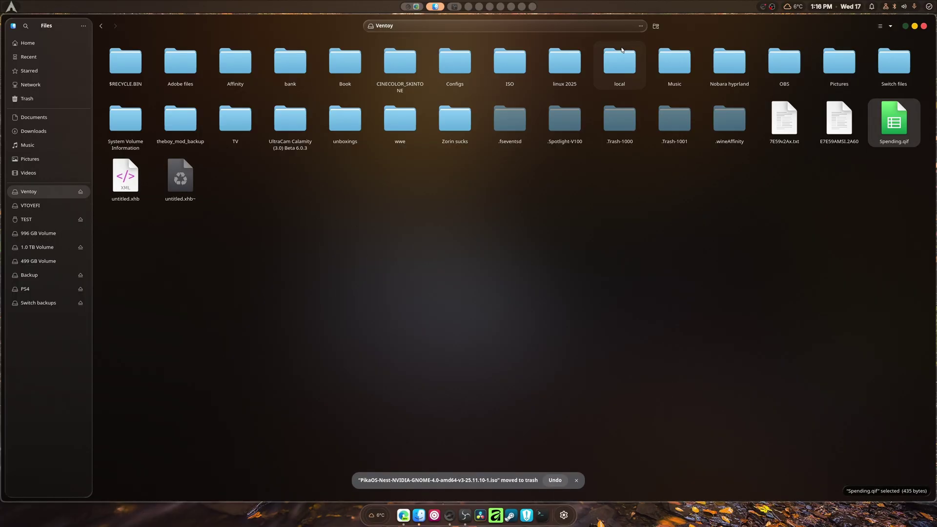
# Permanently empty the Trash, then check the ISO folder on the Ventoy drive.
pyautogui.rightClick(32, 103)
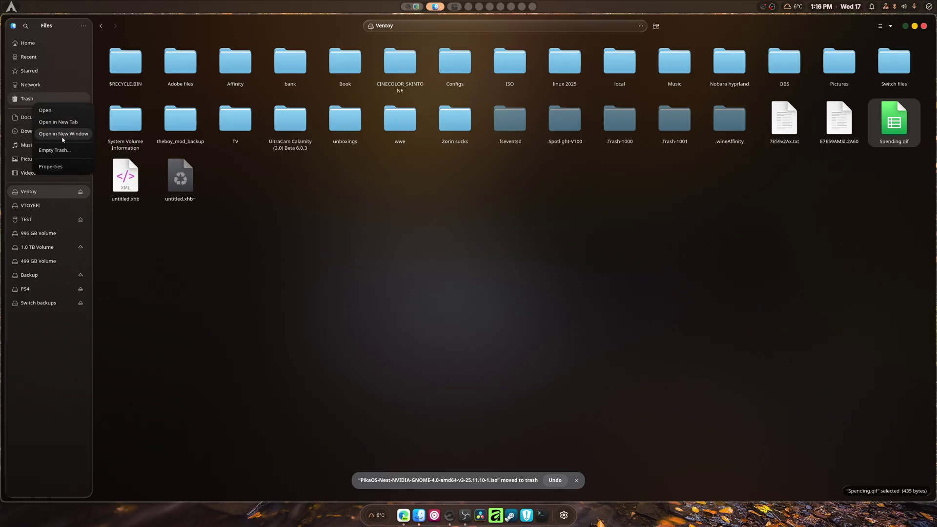
pyautogui.click(55, 150)
pyautogui.click(512, 274)
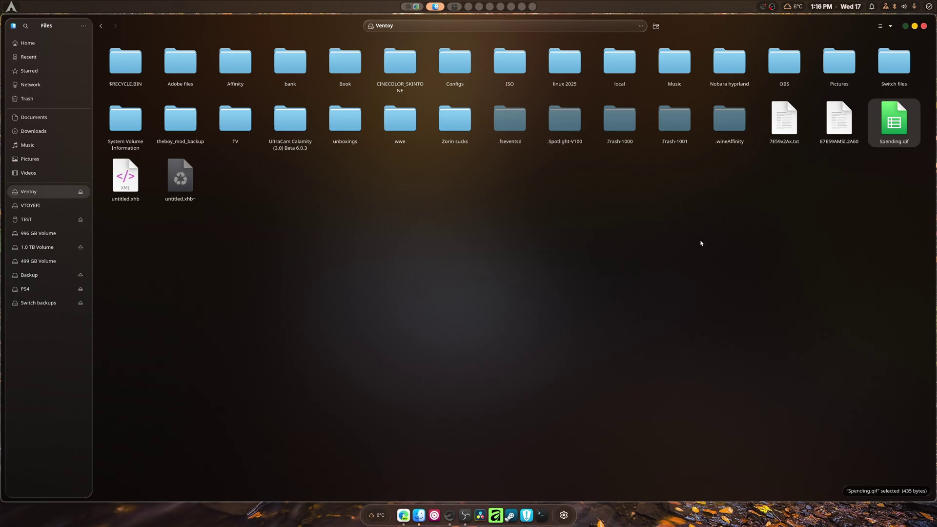
pyautogui.doubleClick(520, 73)
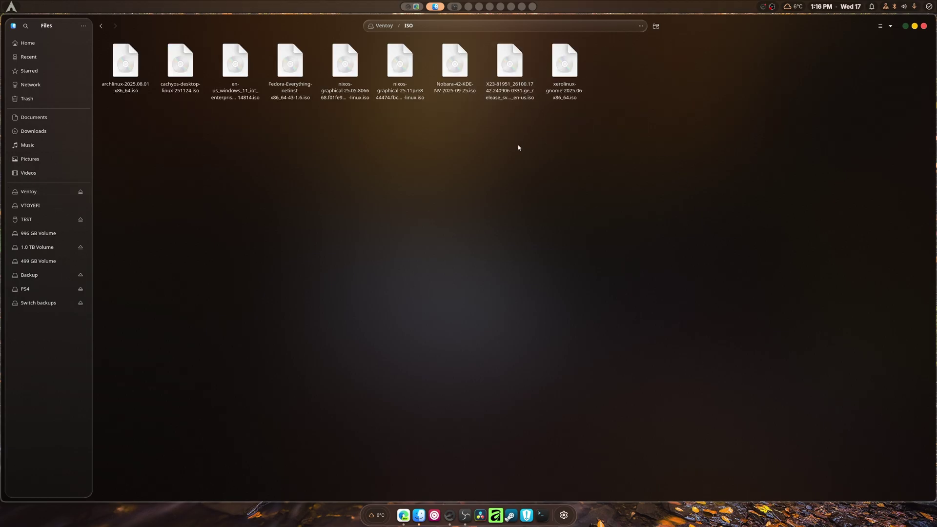
pyautogui.click(381, 27)
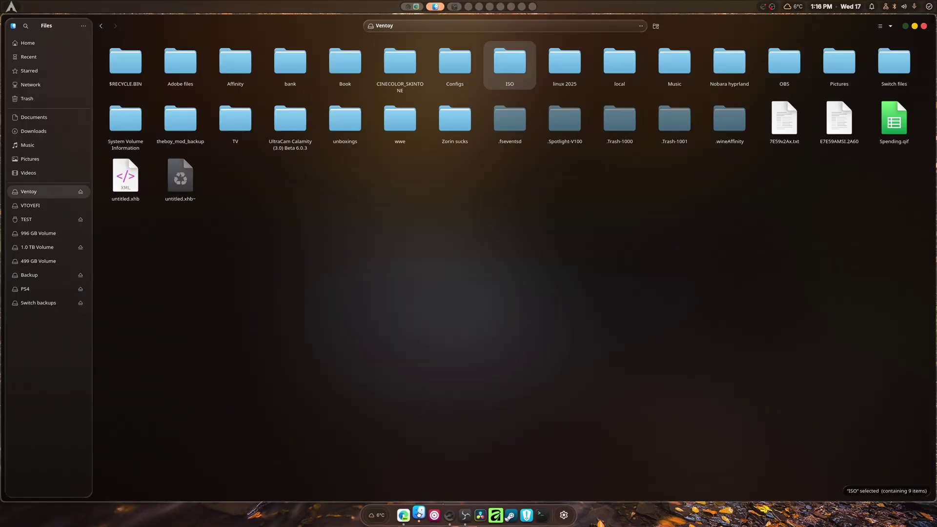
pyautogui.rightClick(418, 515)
# In a second Files window, drag the PikaOS ISO from Downloads onto the Ventoy drive.
pyautogui.click(425, 358)
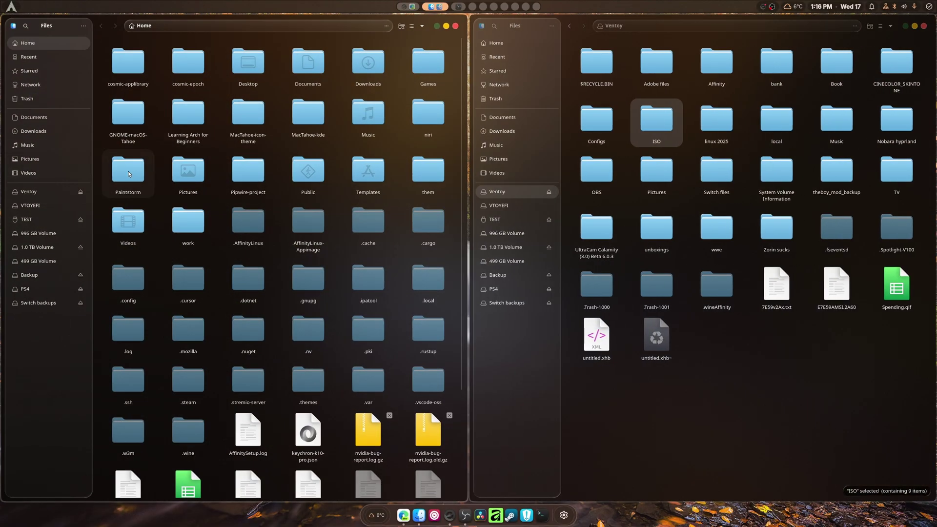
pyautogui.click(40, 133)
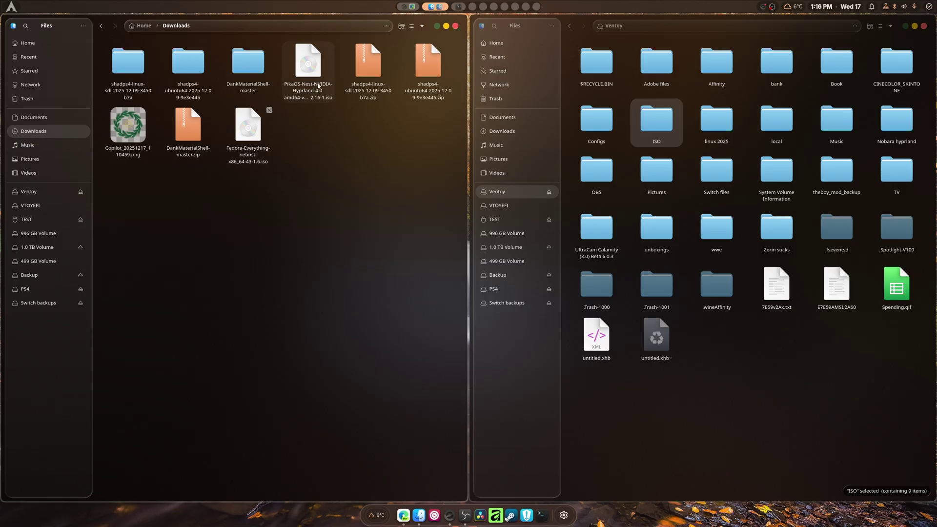
pyautogui.moveTo(305, 62); pyautogui.dragTo(754, 368)
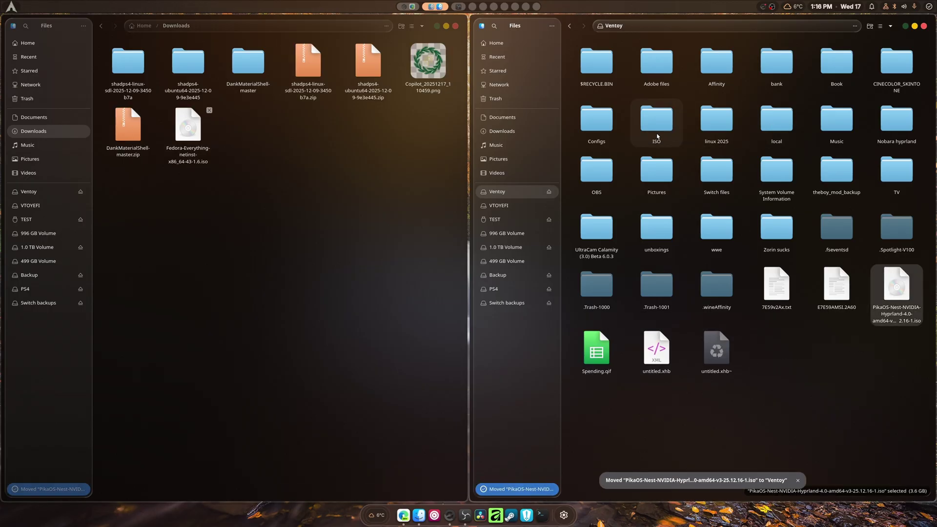
pyautogui.click(864, 372)
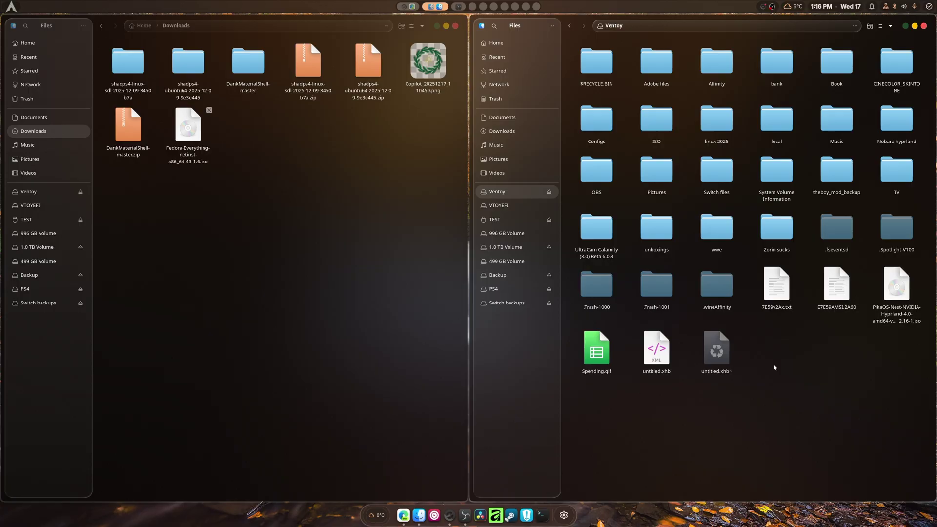
# Move the two text files on the Ventoy drive to the Trash and close Files.
pyautogui.moveTo(775, 332); pyautogui.dragTo(832, 307)
pyautogui.rightClick(832, 306)
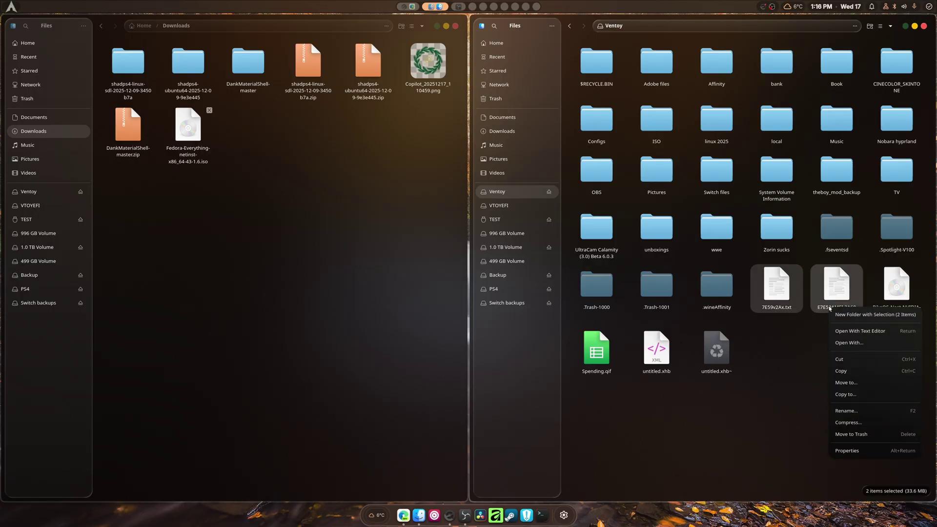
pyautogui.click(852, 435)
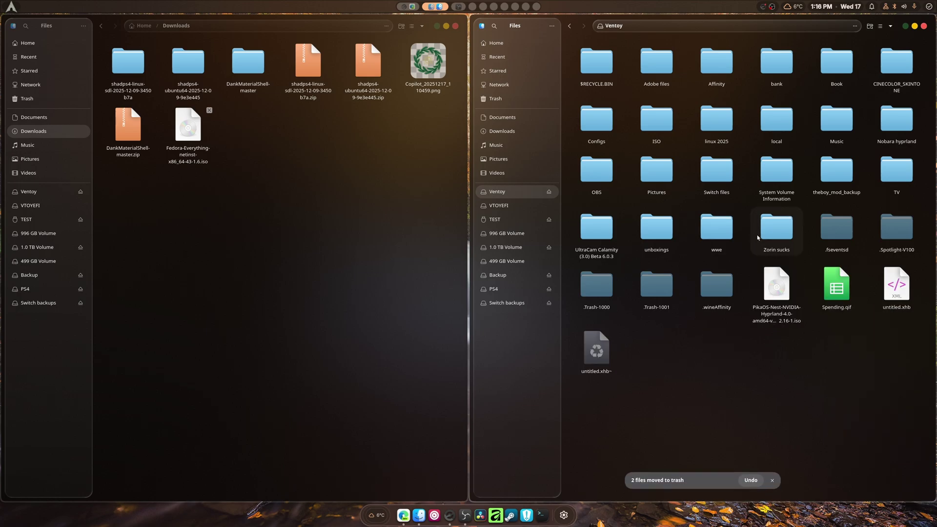
pyautogui.press('super+q')
pyautogui.press('super+q')
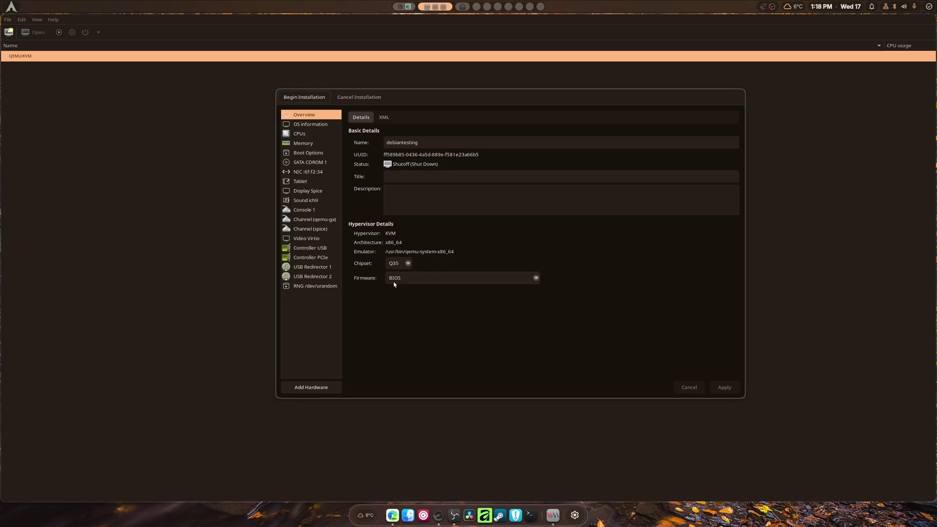
# Change the Firmware dropdown to UEFI x86_64: /usr/share/edk2/x64/OVMF_CODE.4m.fd.
pyautogui.click(395, 283)
pyautogui.click(418, 290)
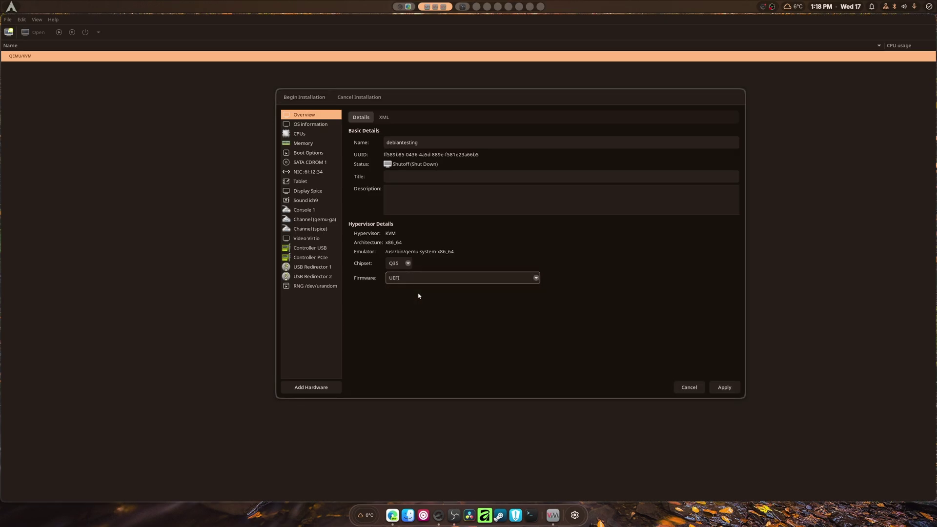
pyautogui.click(429, 279)
pyautogui.click(454, 300)
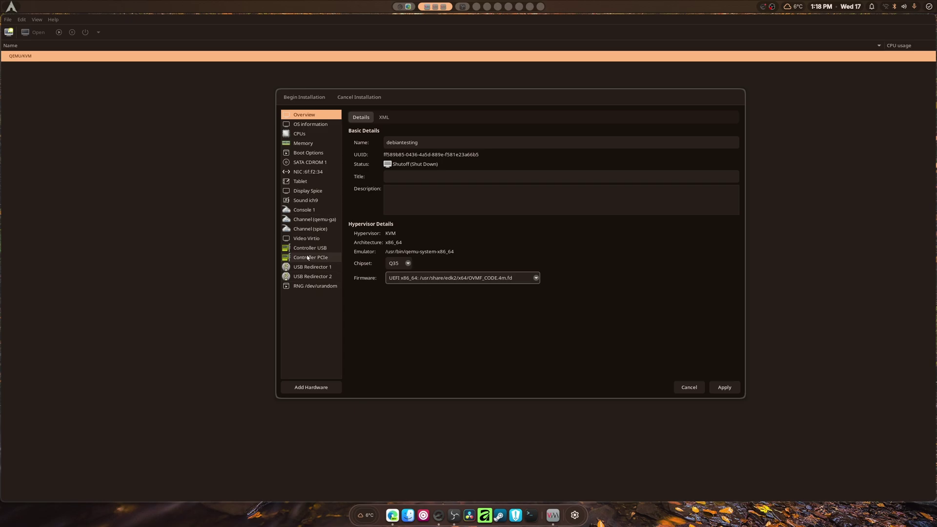
# Add the Phison E18 PCIe4 NVMe Controller as a PCI Host Device, apply, and inspect PCI 0:5:0.0.
pyautogui.click(311, 387)
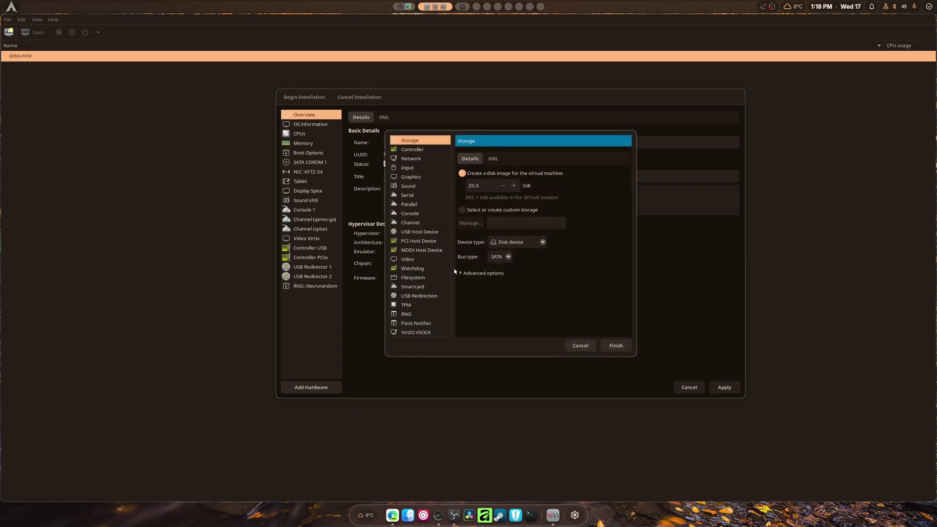
pyautogui.click(432, 242)
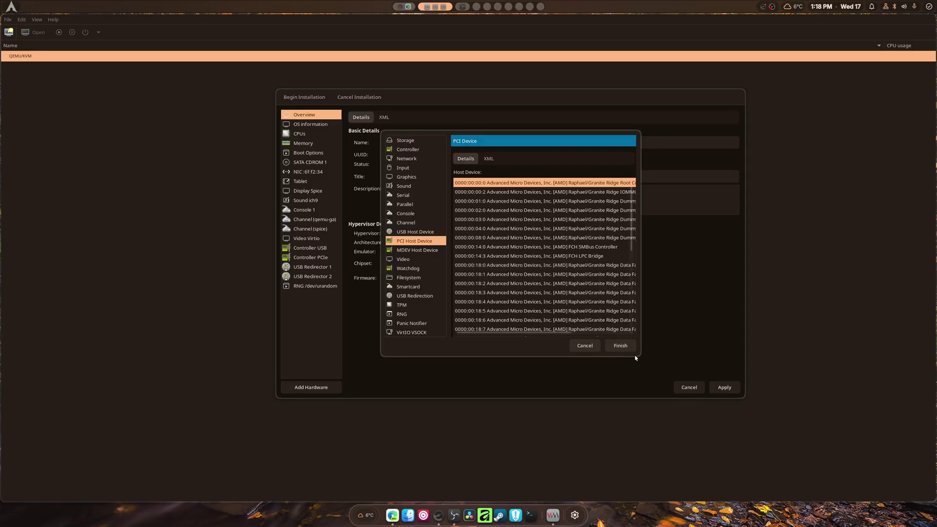
pyautogui.moveTo(635, 353); pyautogui.dragTo(787, 473)
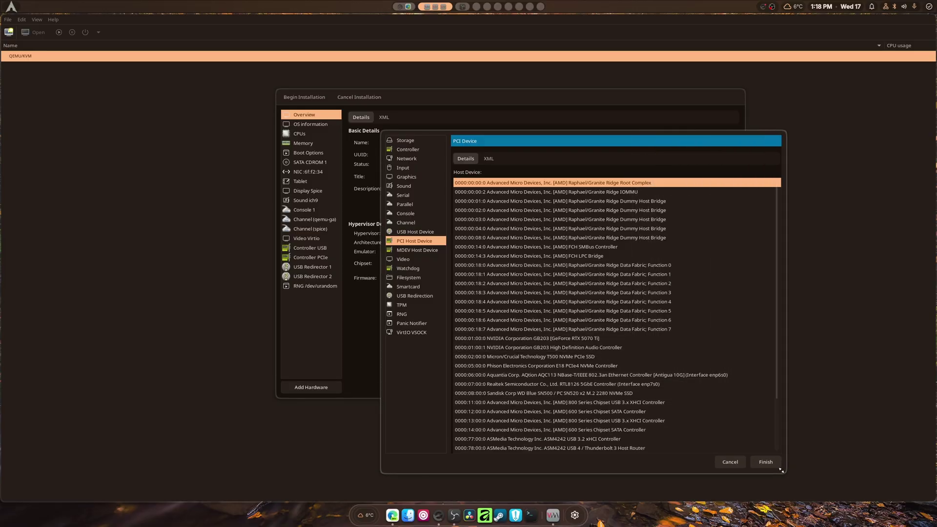
pyautogui.click(580, 366)
pyautogui.click(764, 464)
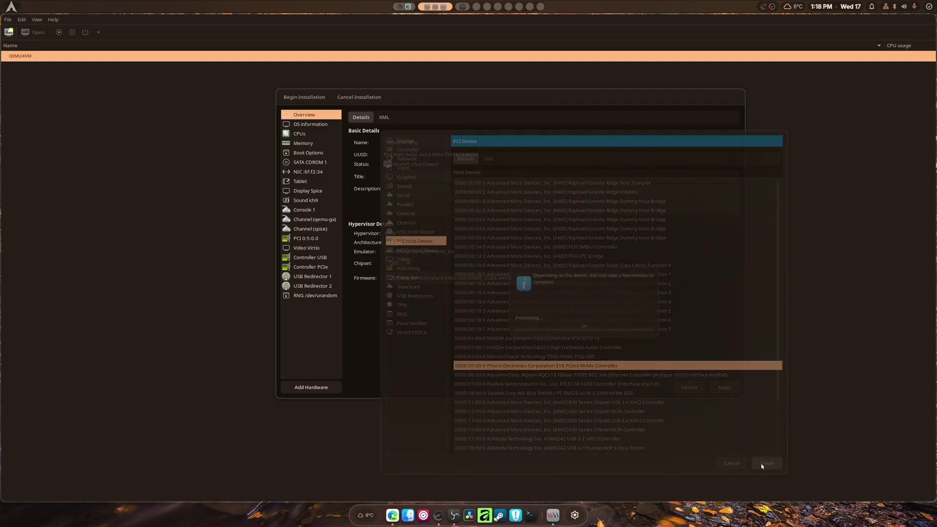
pyautogui.click(722, 389)
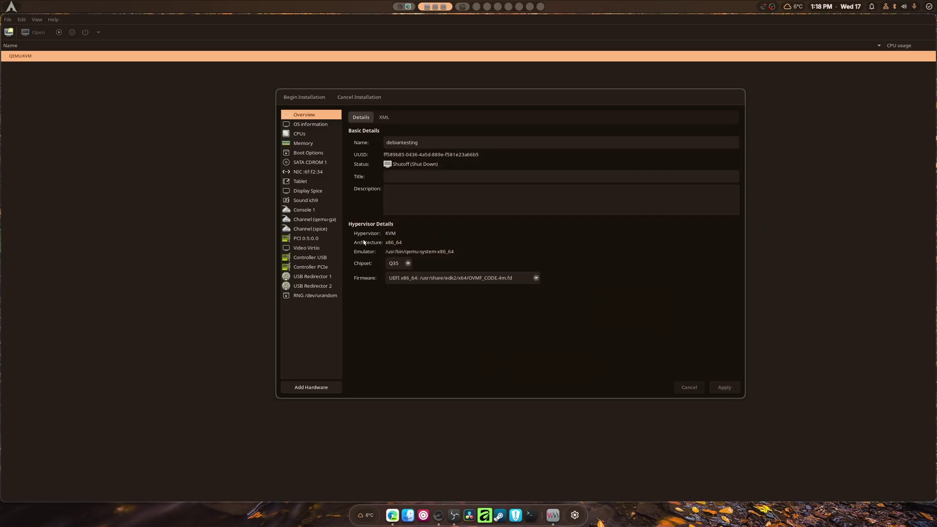
pyautogui.click(301, 241)
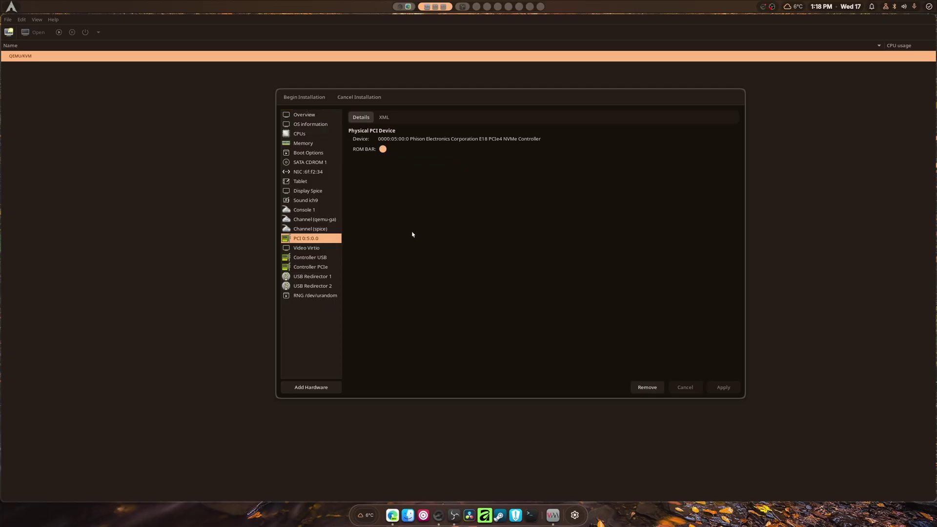
# Begin the installation, then turn on Scale Display and switch the VM view to fullscreen.
pyautogui.click(304, 98)
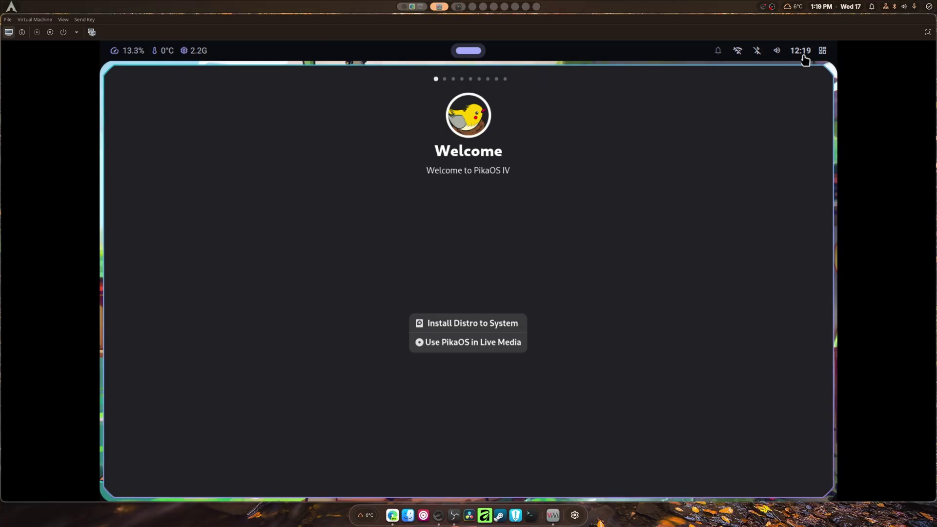
pyautogui.click(62, 20)
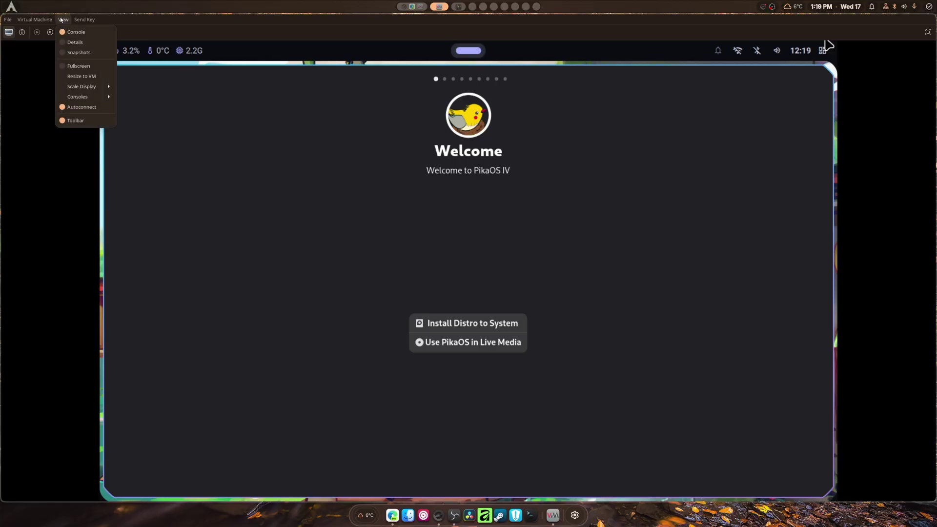
pyautogui.moveTo(93, 86)
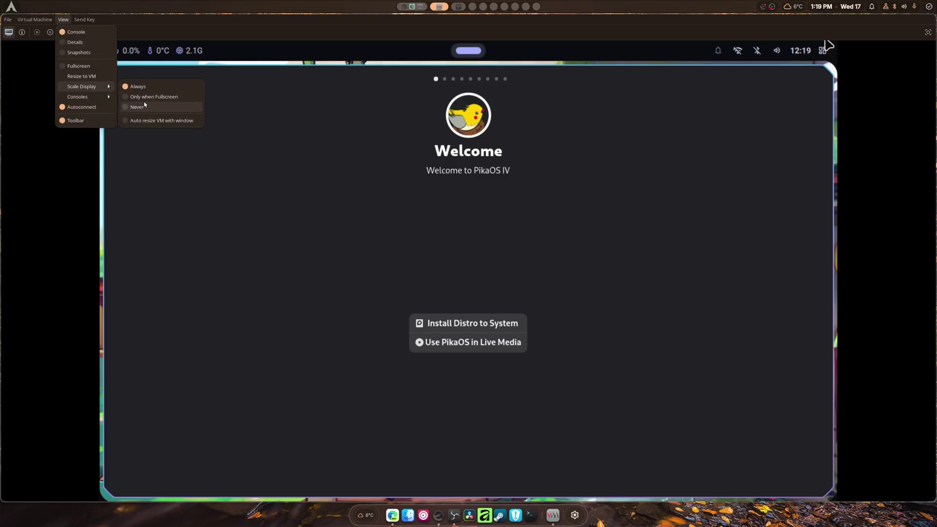
pyautogui.click(161, 120)
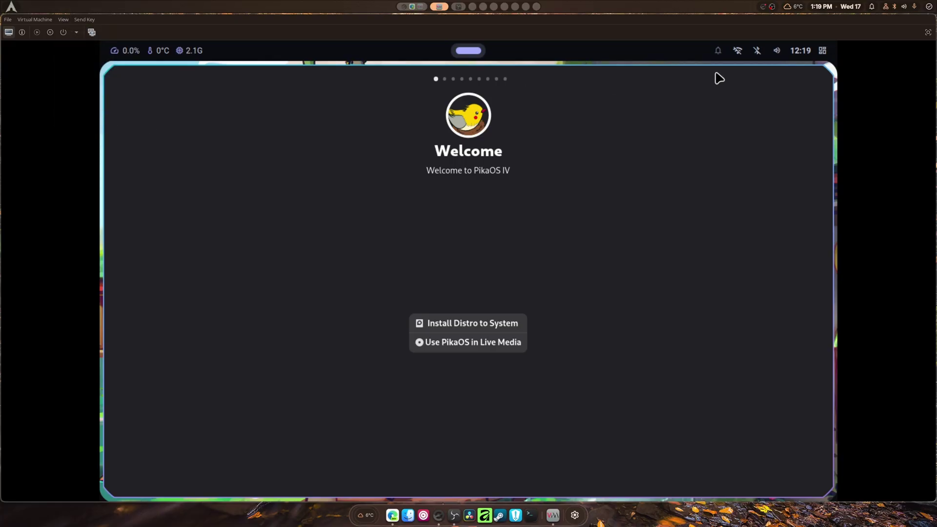
pyautogui.click(928, 33)
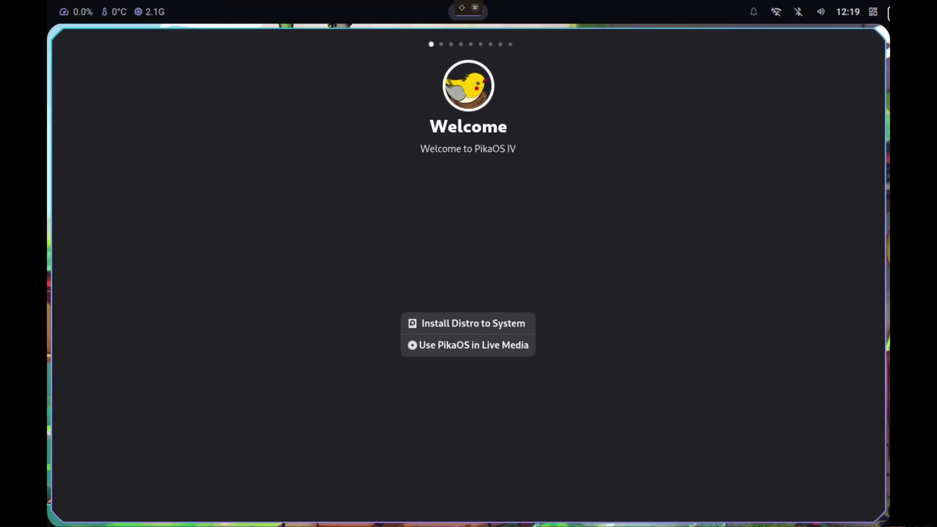
# Start Install Distro to System, keep English (United States), accept the EULA and continue past Keyboard.
pyautogui.click(503, 329)
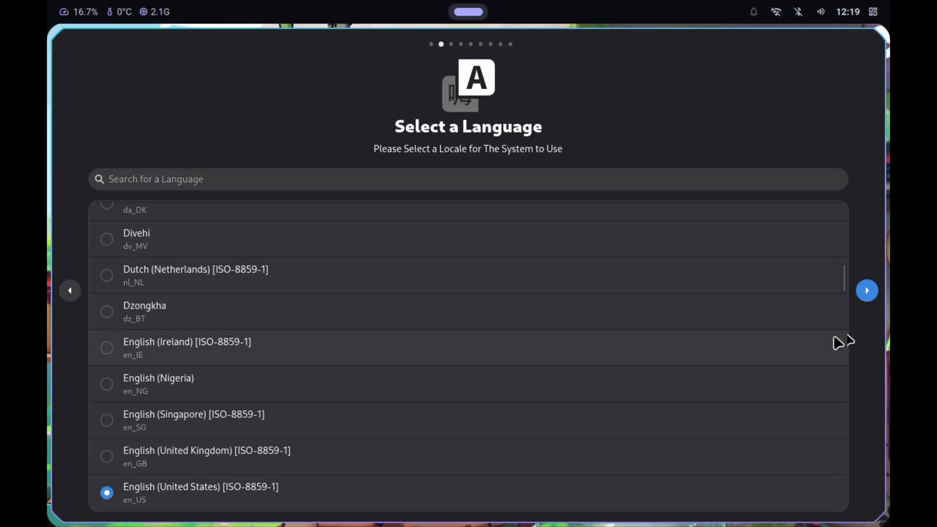
pyautogui.click(867, 291)
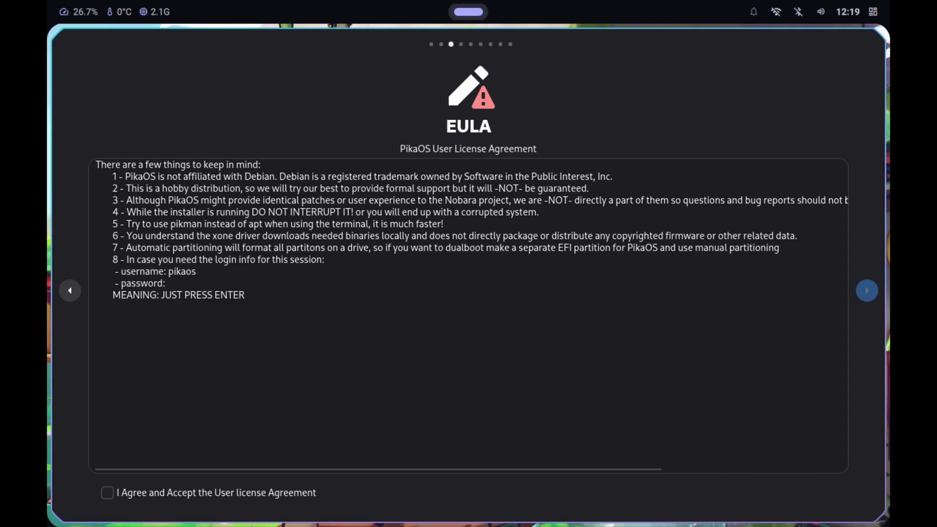
pyautogui.click(287, 490)
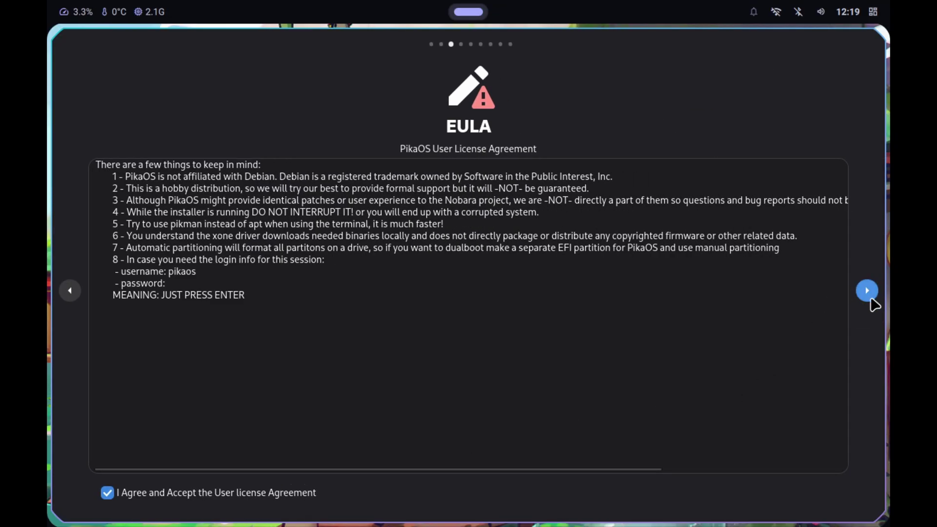
pyautogui.click(868, 291)
pyautogui.click(867, 292)
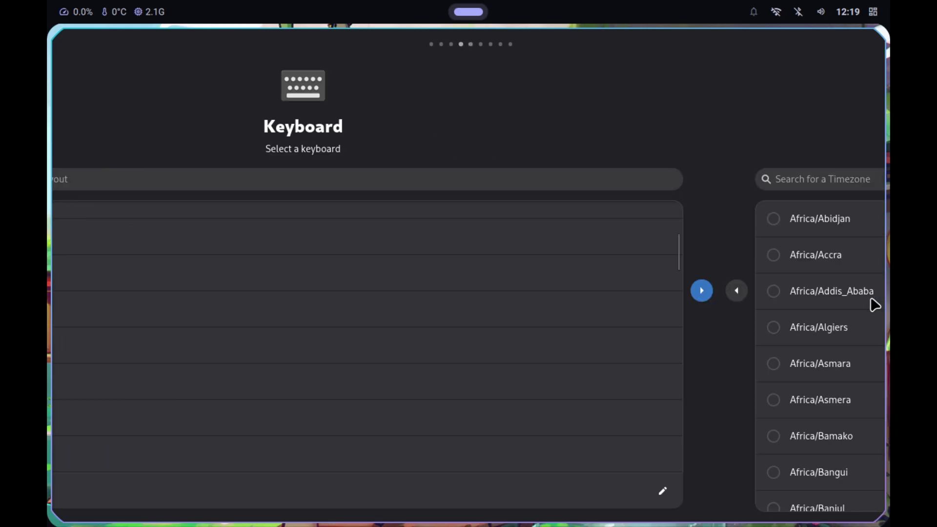
pyautogui.click(870, 298)
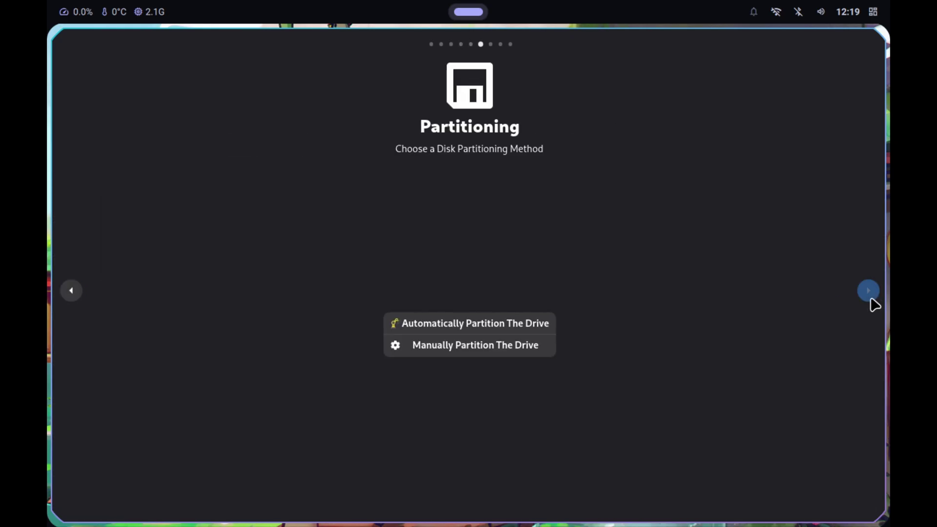
# Go back and set the time zone to America/Halifax by searching 'halif'.
pyautogui.click(76, 290)
pyautogui.click(166, 180)
pyautogui.write('halif')
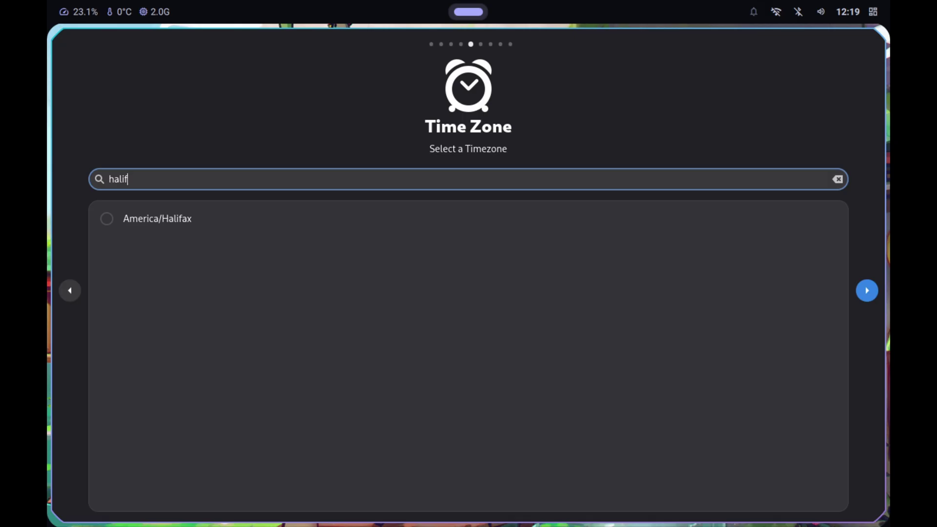
pyautogui.click(189, 220)
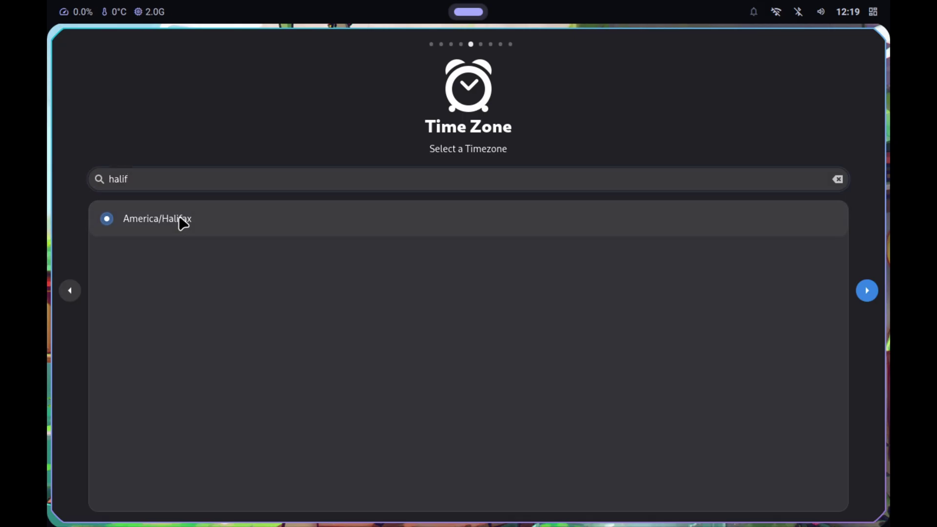
# Choose automatic partitioning targeting the Sabrent Rocket 4.0 Plus disk.
pyautogui.click(861, 295)
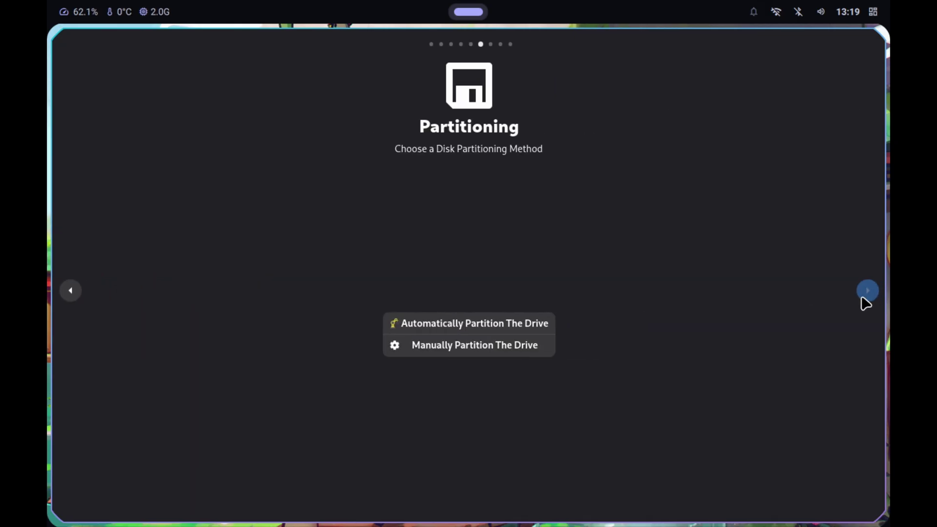
pyautogui.click(493, 326)
pyautogui.click(415, 195)
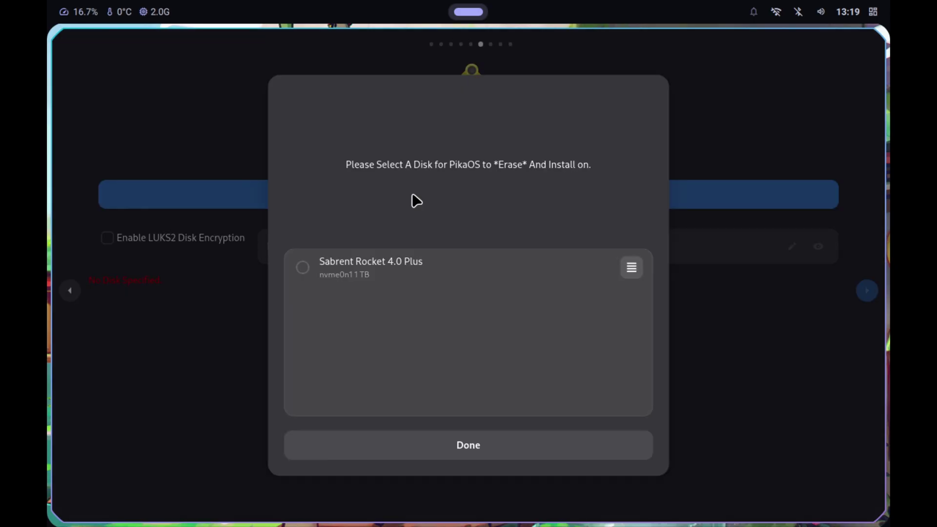
pyautogui.click(306, 267)
pyautogui.click(466, 442)
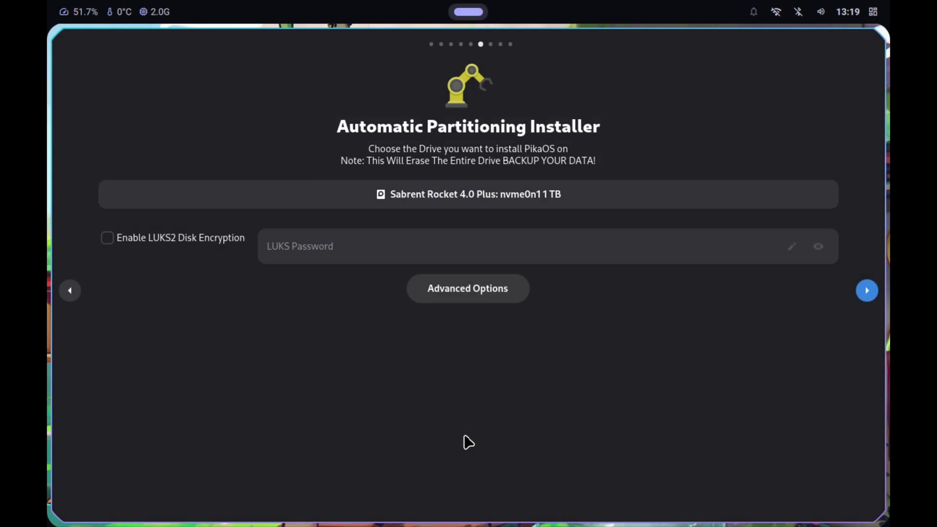
# In Advanced Options, keep /home on the root filesystem and format the disk as XFS.
pyautogui.click(455, 294)
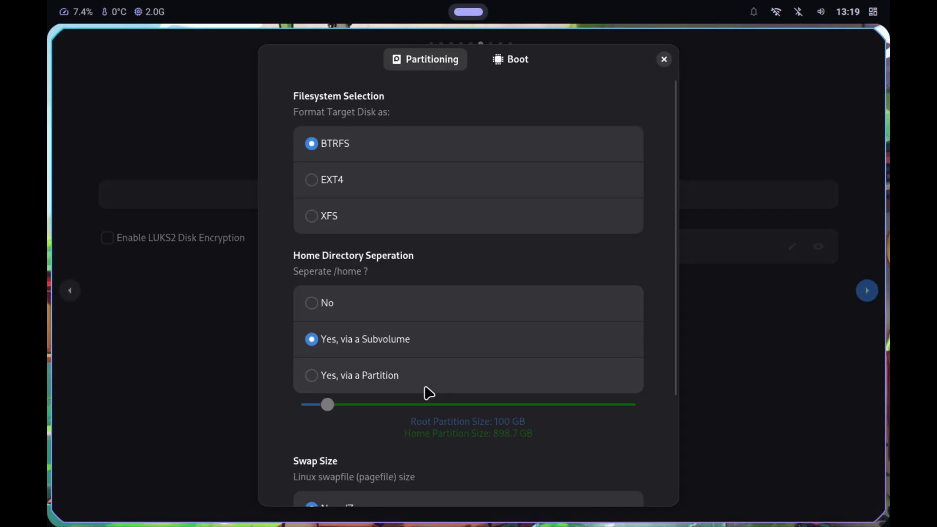
pyautogui.click(324, 308)
pyautogui.click(335, 232)
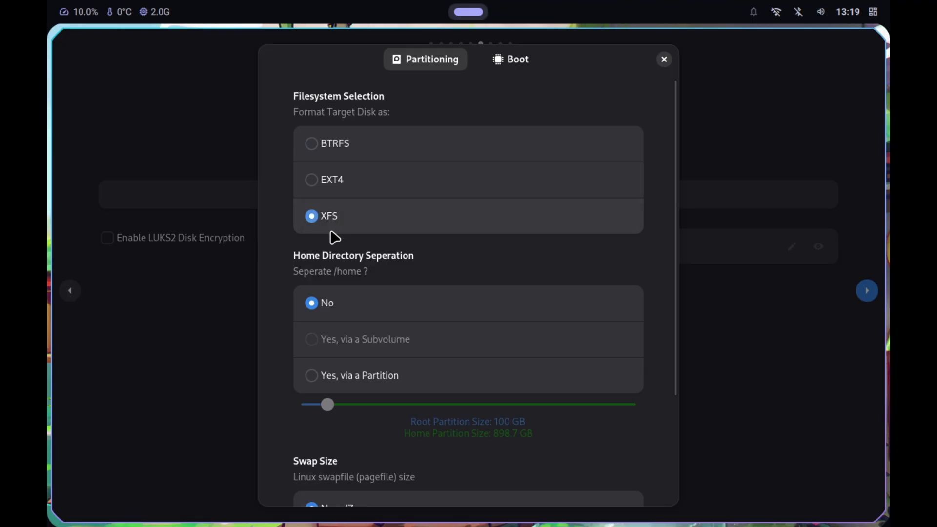
pyautogui.scroll(-2, 364, 307)
pyautogui.scroll(2, 361, 273)
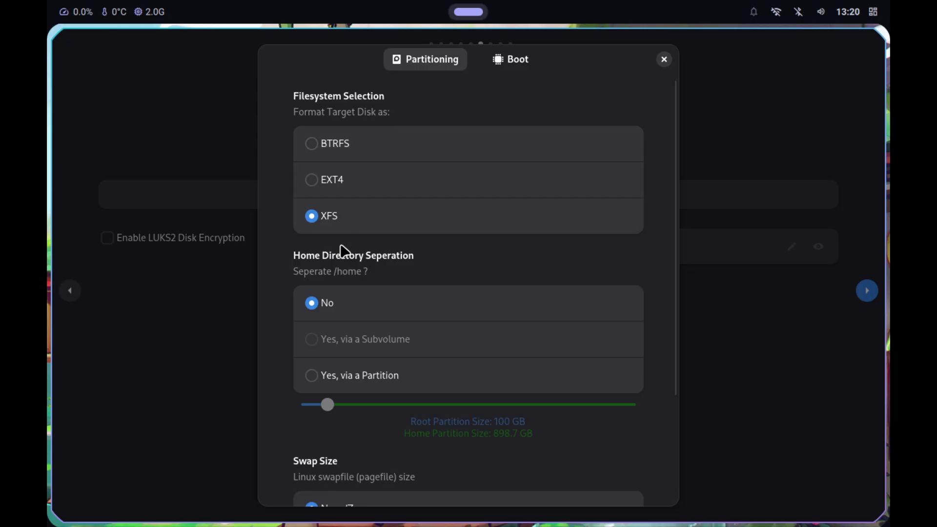
pyautogui.scroll(-3, 341, 264)
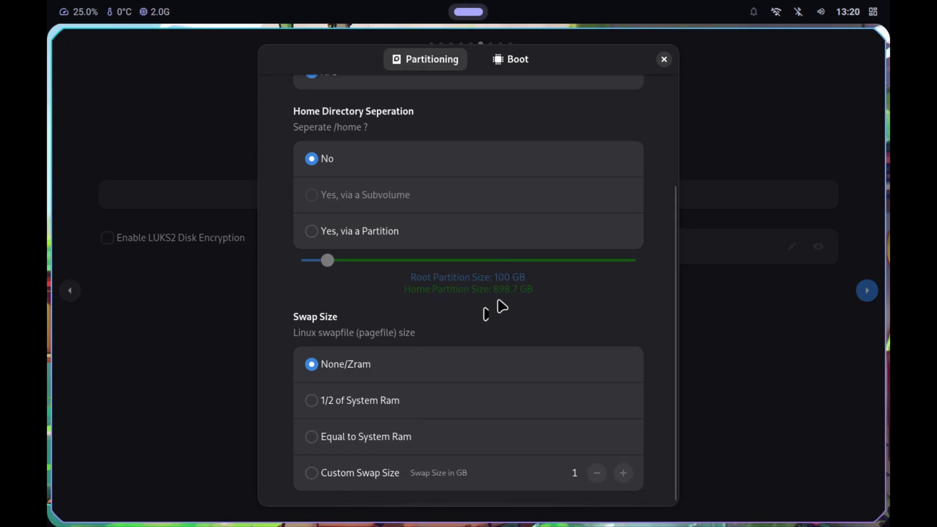
pyautogui.scroll(3, 552, 361)
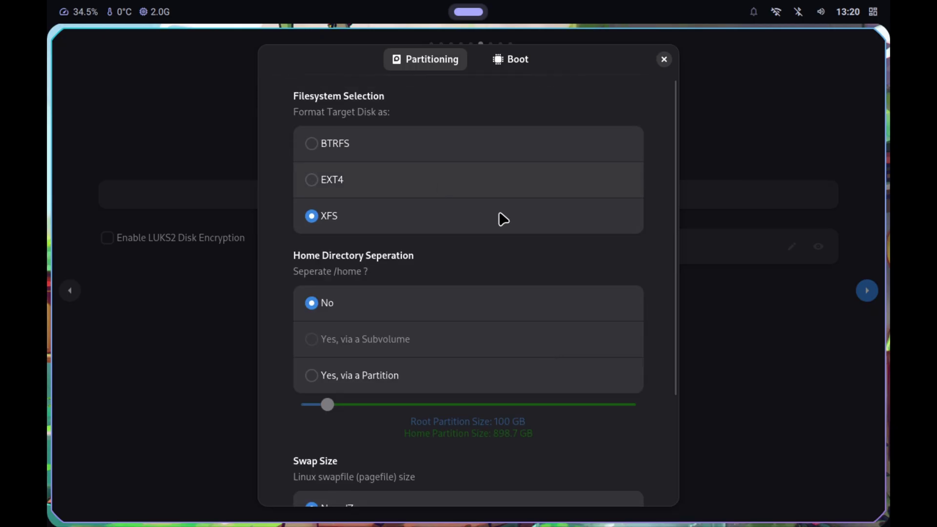
# Enable BOOTX64 (MSI Compatibility) mode on the Boot tab and close the options.
pyautogui.click(536, 62)
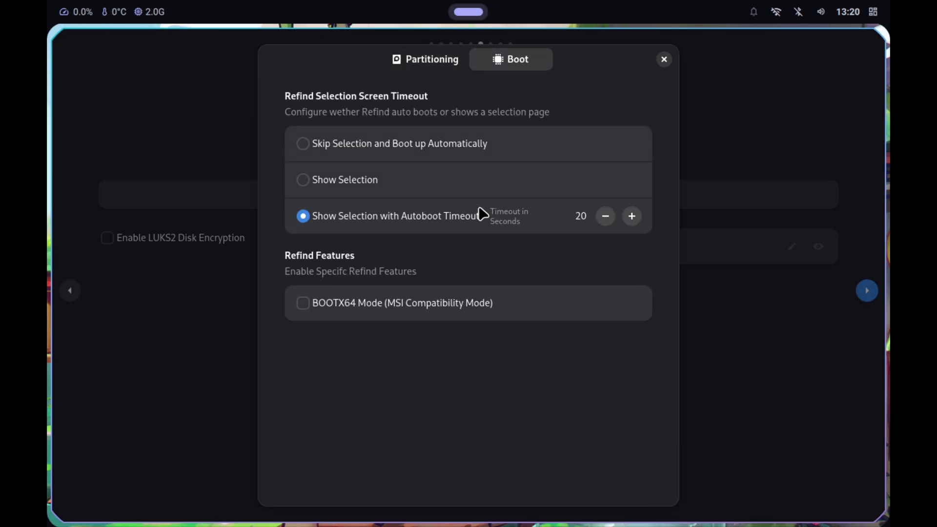
pyautogui.click(370, 308)
pyautogui.click(662, 59)
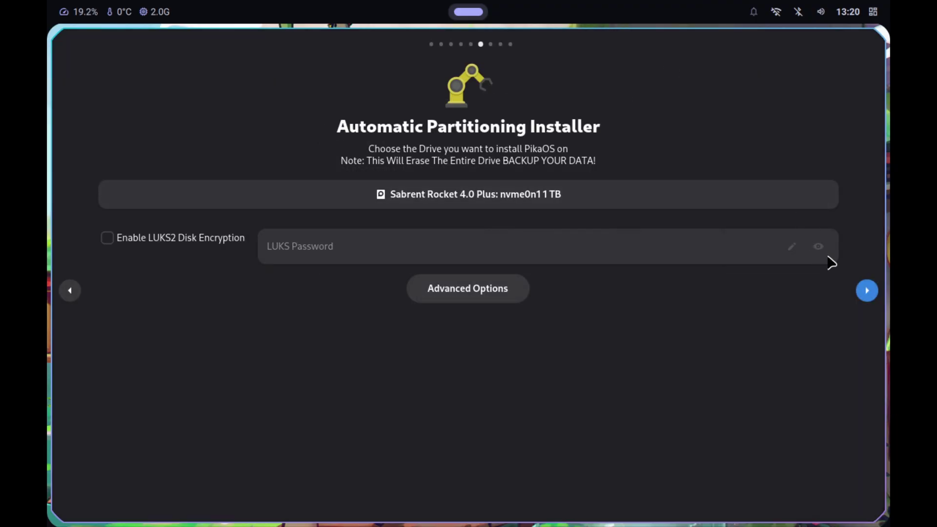
# Force off the debiantesting virtual machine, confirm with Yes, and close its viewer window.
pyautogui.click(867, 291)
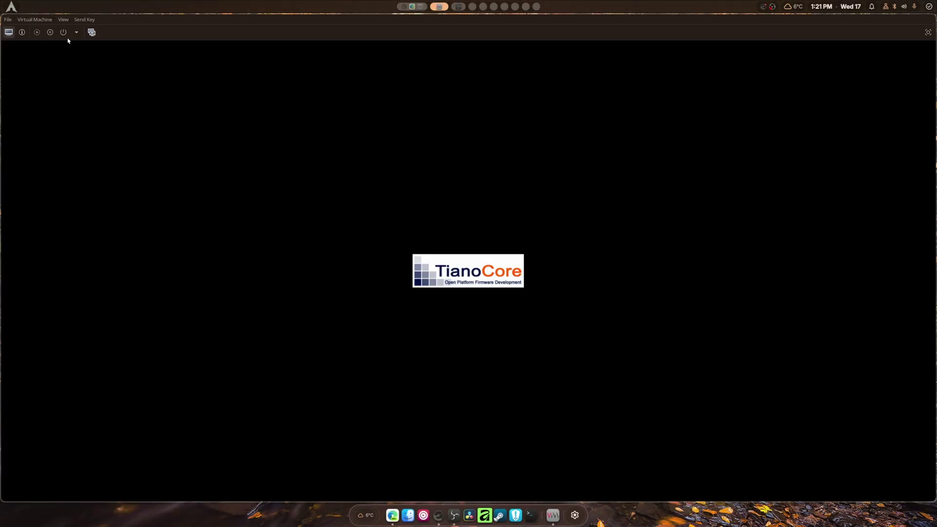
pyautogui.click(77, 33)
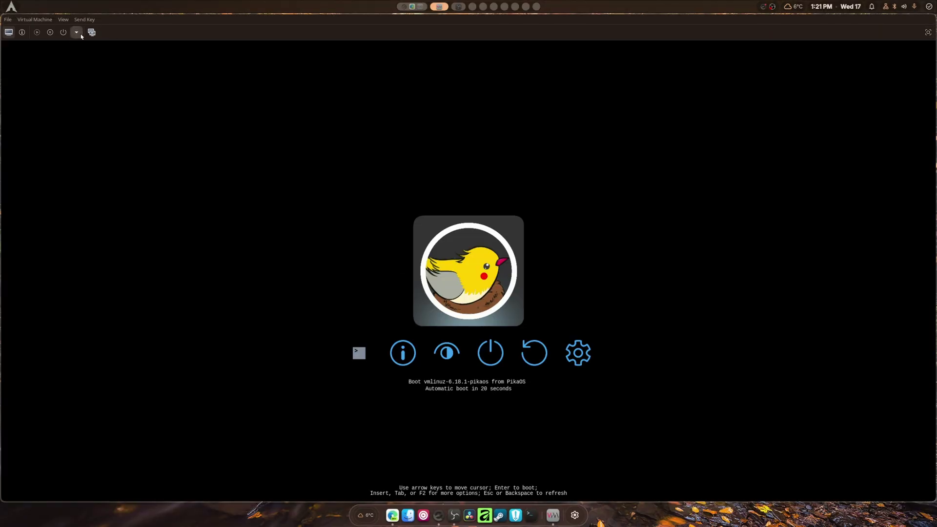
pyautogui.click(96, 77)
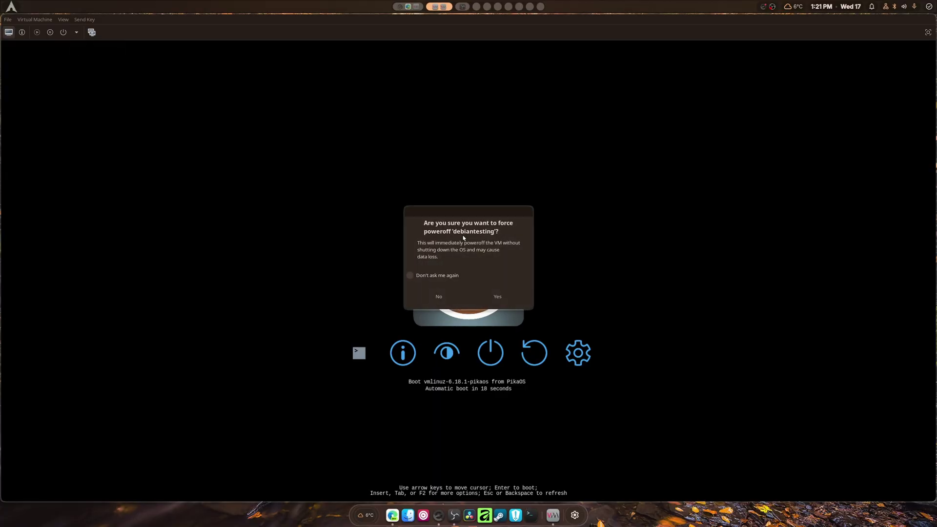
pyautogui.click(497, 297)
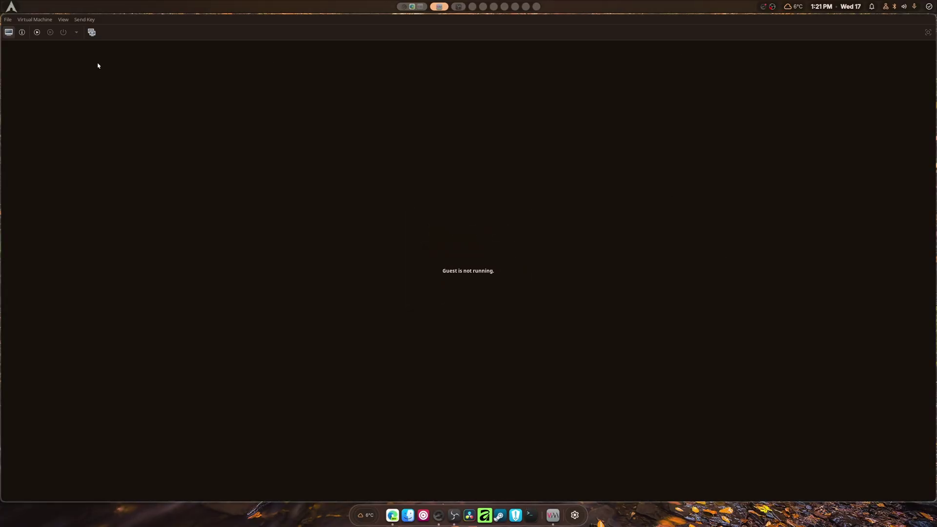
pyautogui.press('super+q')
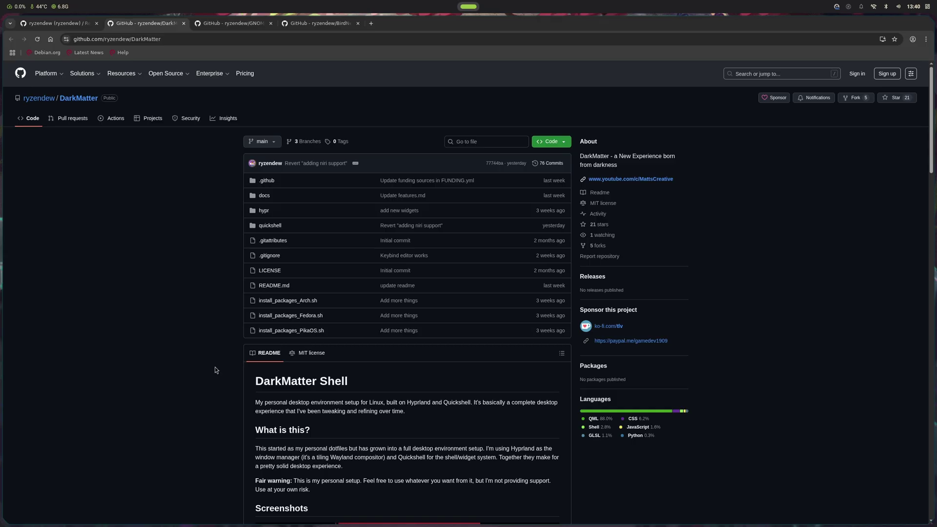
# Download the DarkMatter, GNOME-macOS-Tahoe and BirdNest GitHub repositories via Code > Download ZIP.
pyautogui.click(547, 148)
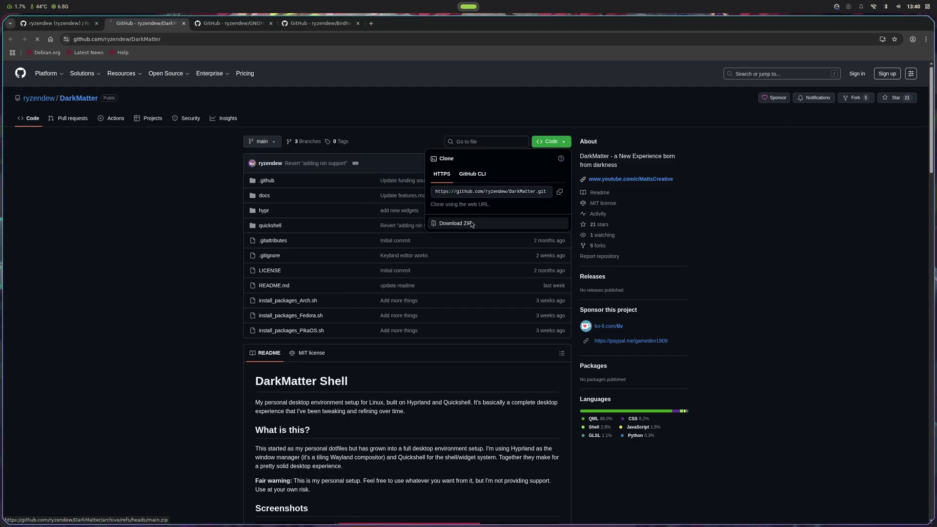
pyautogui.click(455, 224)
pyautogui.click(233, 312)
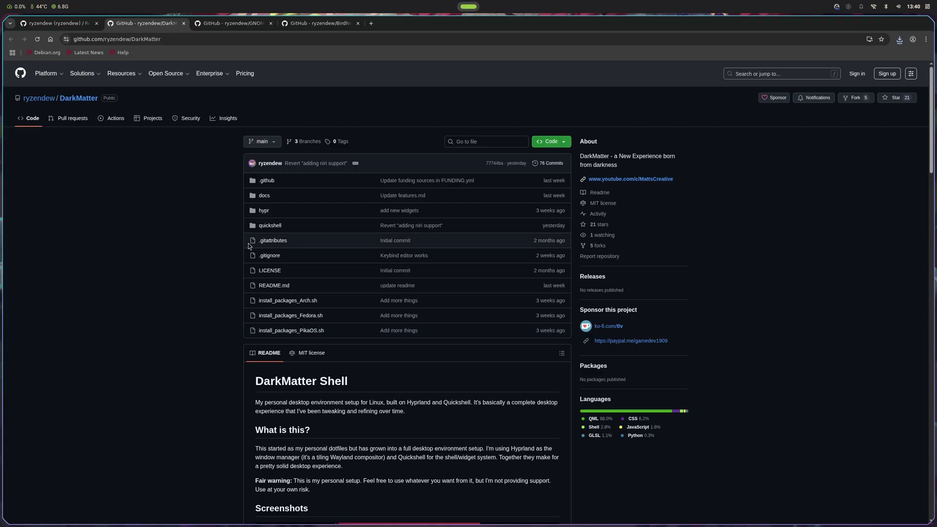
pyautogui.click(232, 22)
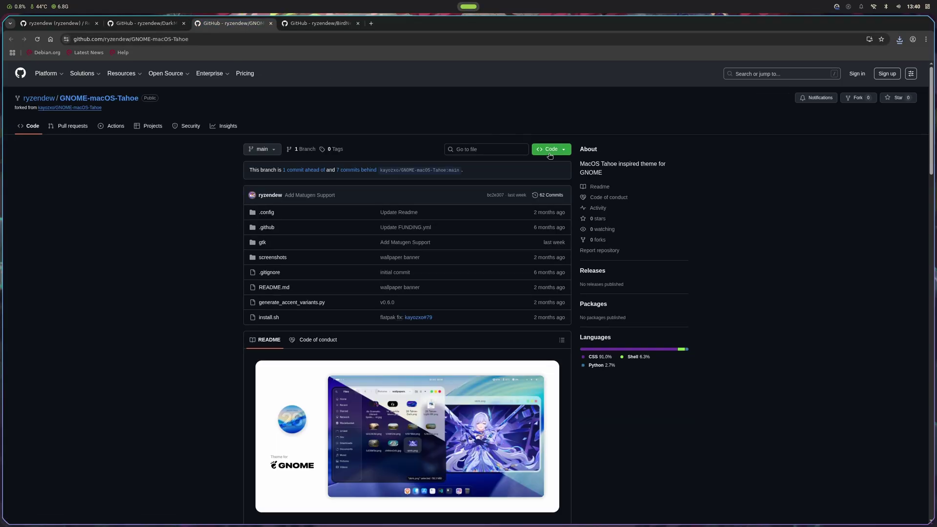
pyautogui.click(551, 149)
pyautogui.click(455, 231)
pyautogui.click(305, 25)
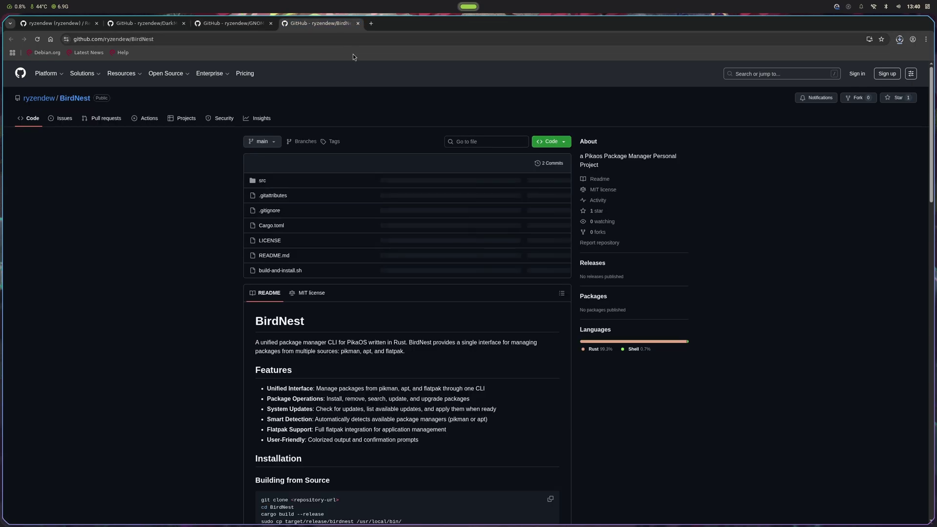
pyautogui.click(551, 141)
pyautogui.click(470, 225)
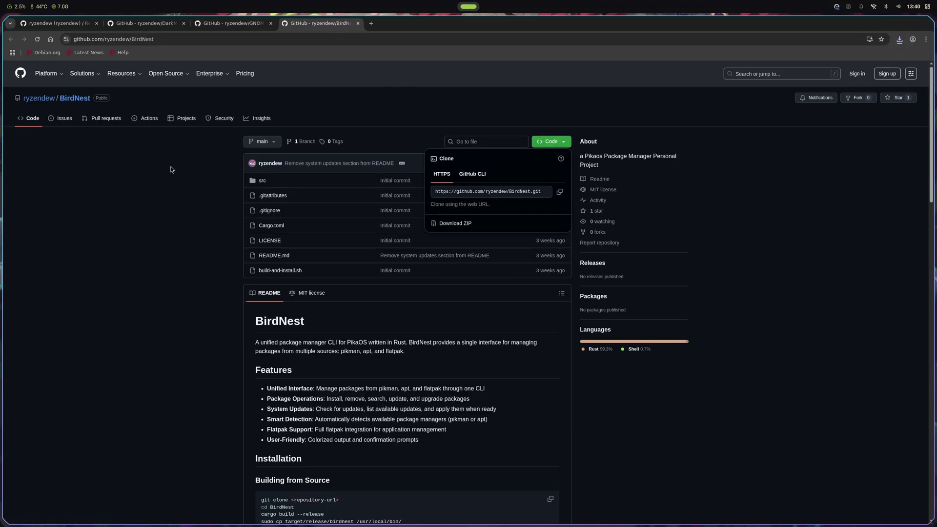
# Launch Files from the app launcher, then close the Files and browser windows.
pyautogui.moveTo(166, 73)
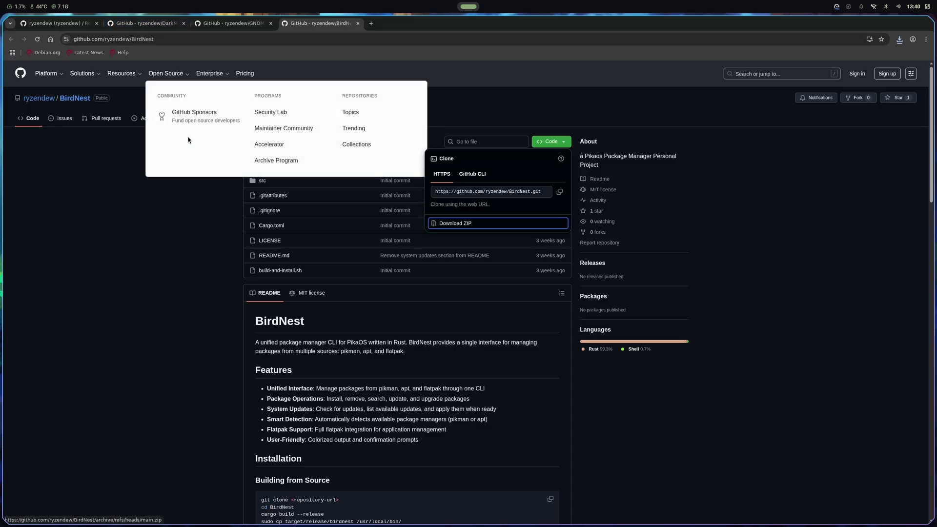
pyautogui.press('super')
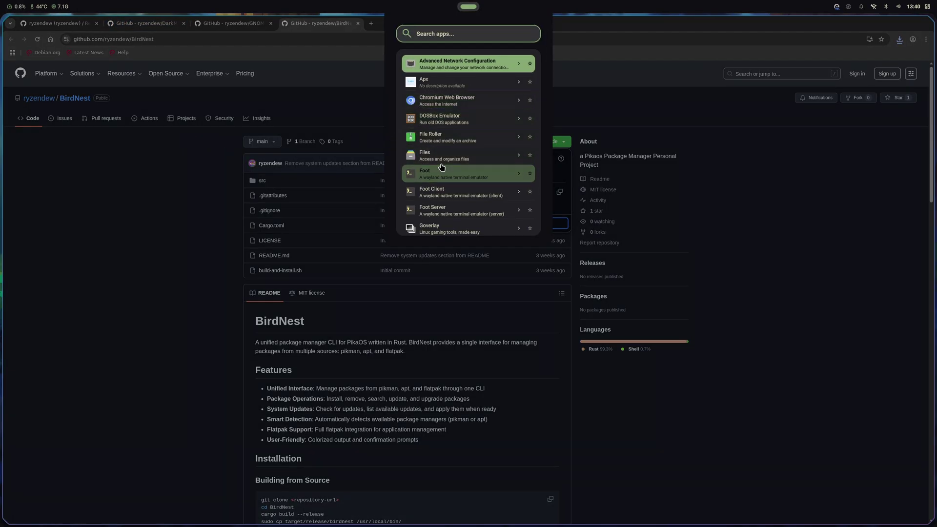
pyautogui.click(436, 156)
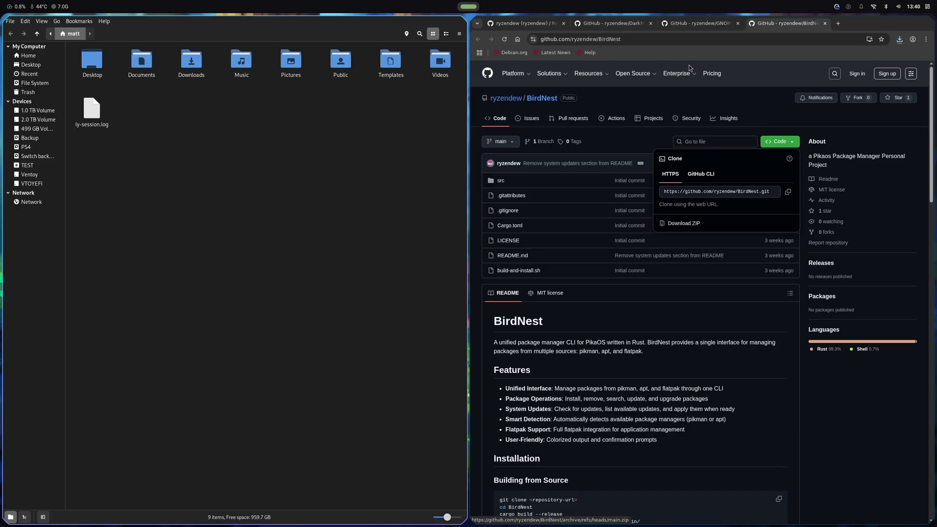
pyautogui.press('super+q')
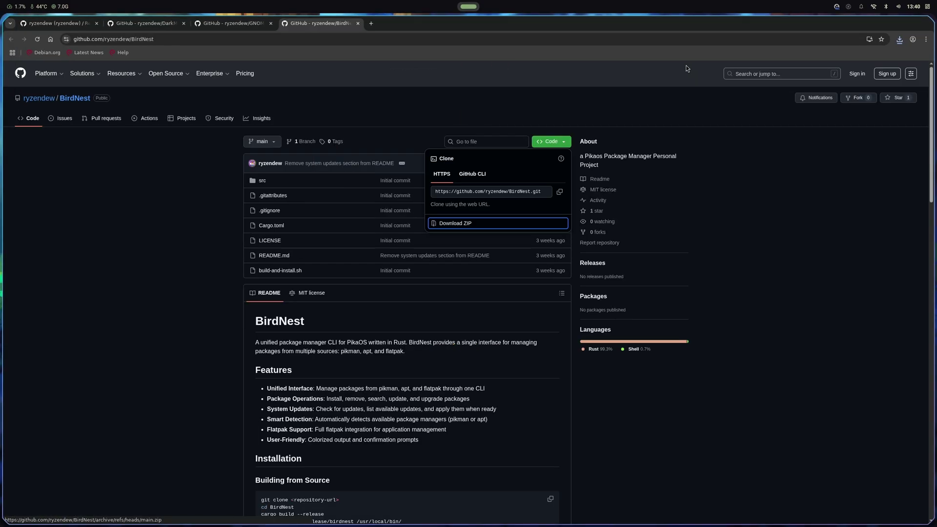
pyautogui.press('super+q')
# Open Files, go to Downloads and extract DarkMatter-main.zip there.
pyautogui.press('super')
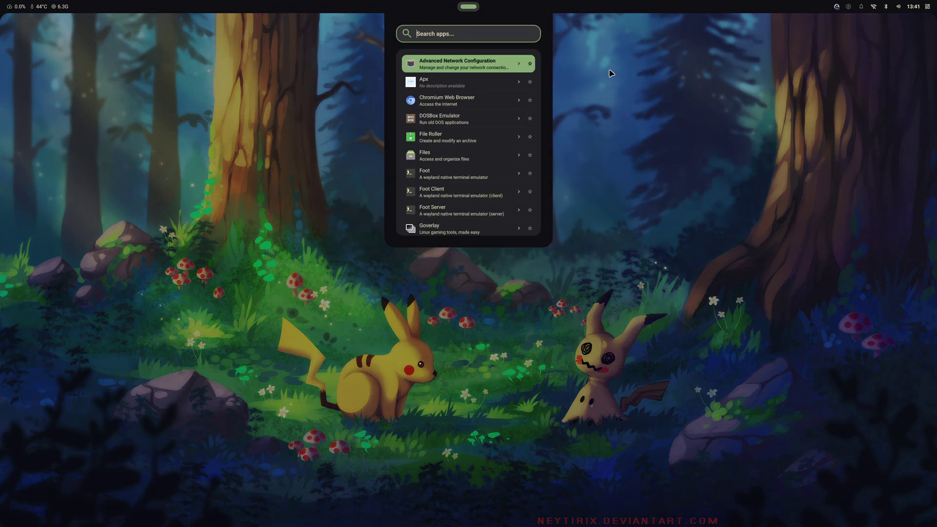
pyautogui.click(449, 154)
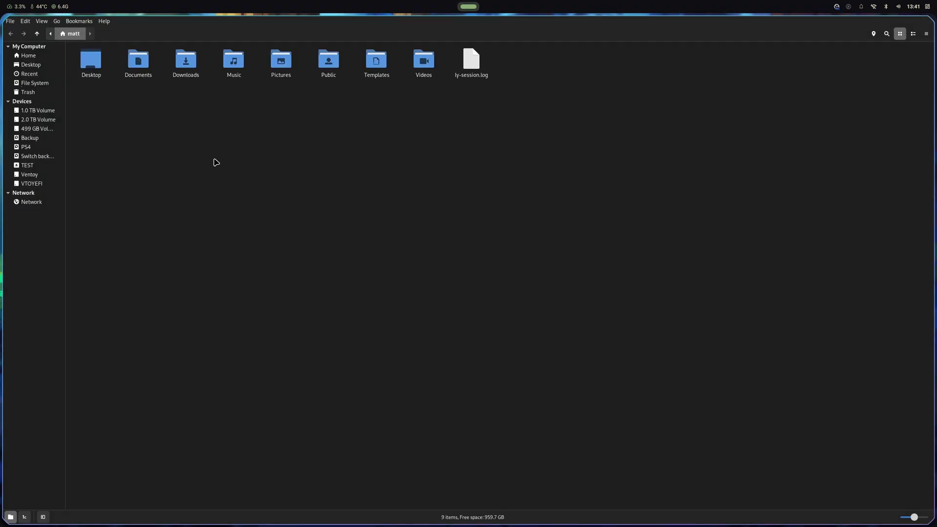
pyautogui.click(175, 72)
pyautogui.doubleClick(176, 71)
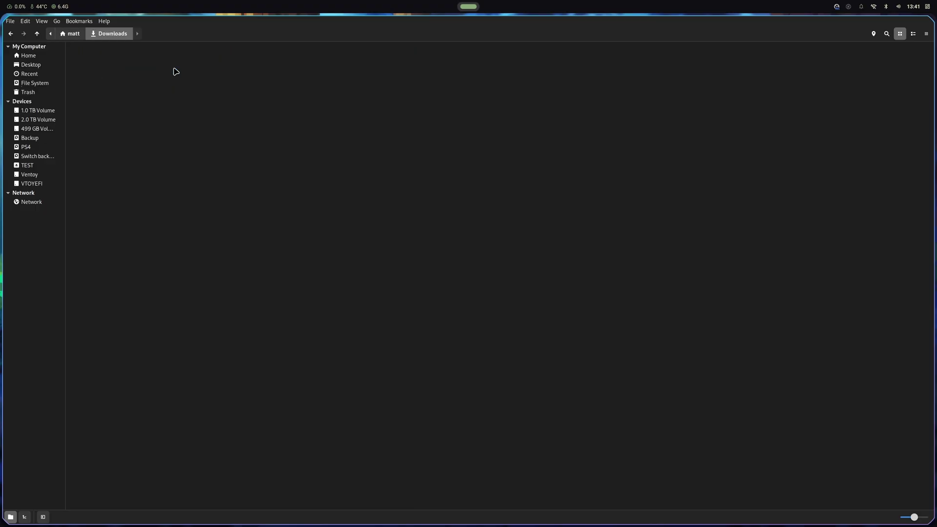
pyautogui.rightClick(187, 70)
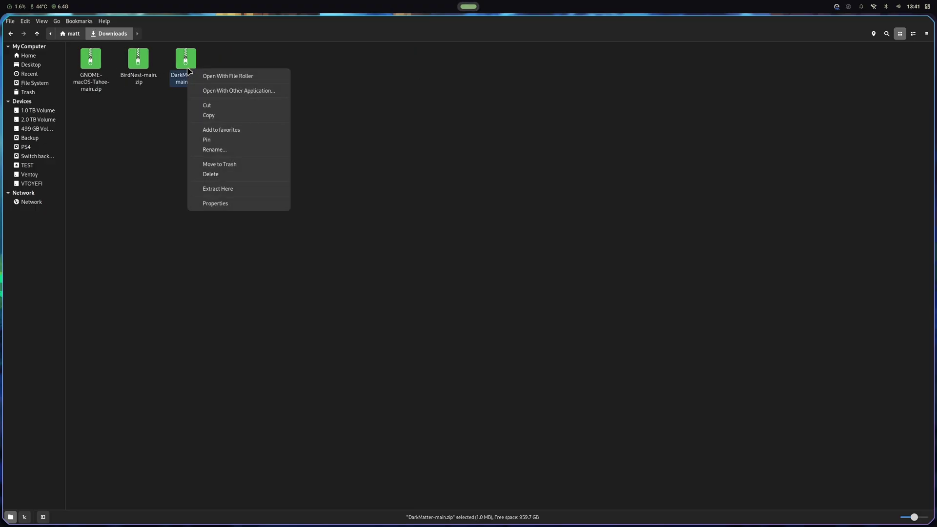
pyautogui.click(257, 189)
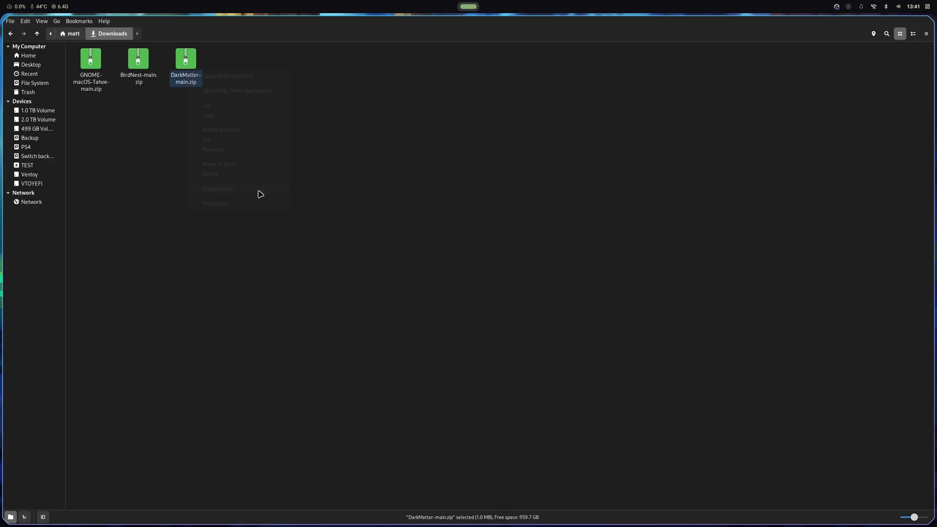
# Open a terminal inside the extracted DarkMatter-main folder.
pyautogui.click(98, 73)
pyautogui.doubleClick(98, 72)
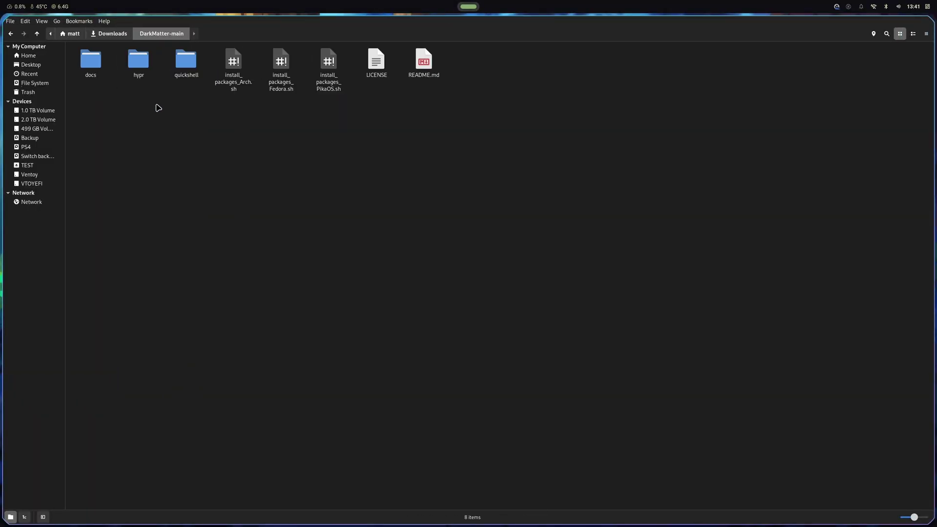
pyautogui.rightClick(271, 140)
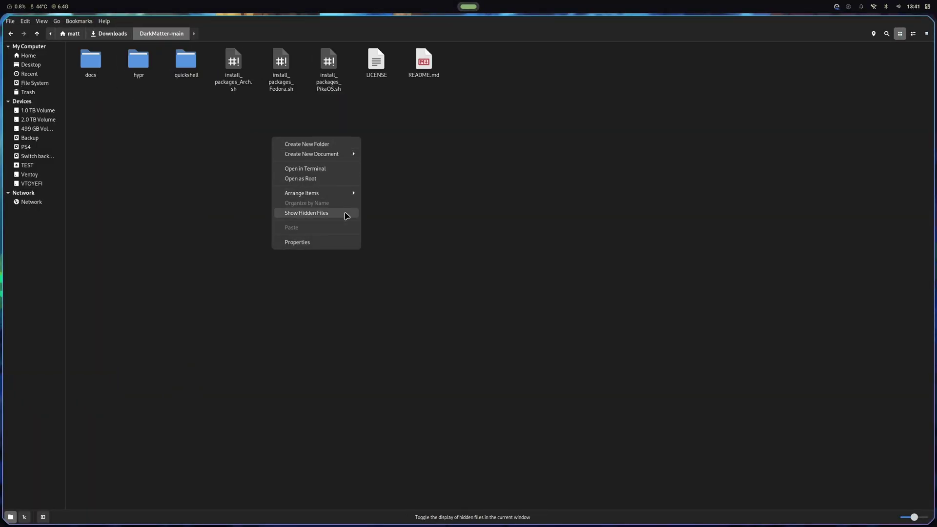
pyautogui.click(327, 170)
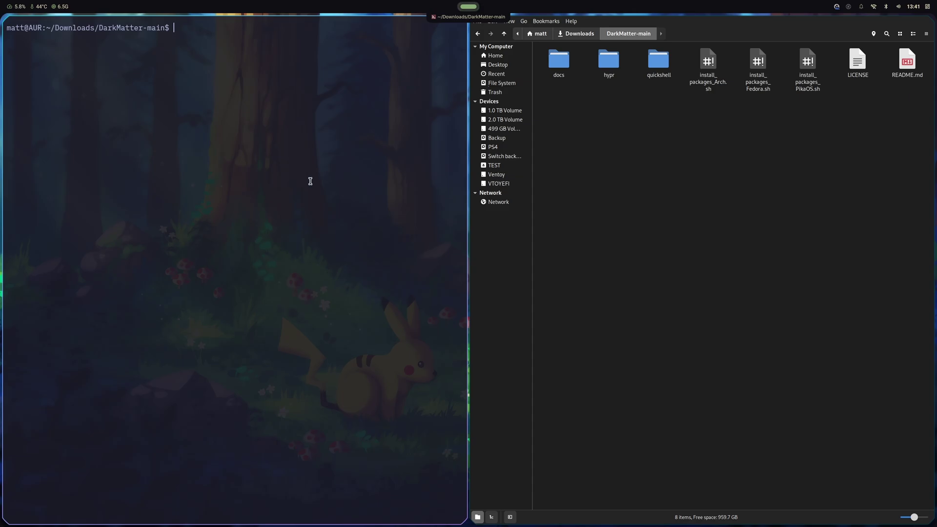
# Run ./install_packages_PikaOS.sh, using Tab completion for the script name.
pyautogui.write('./')
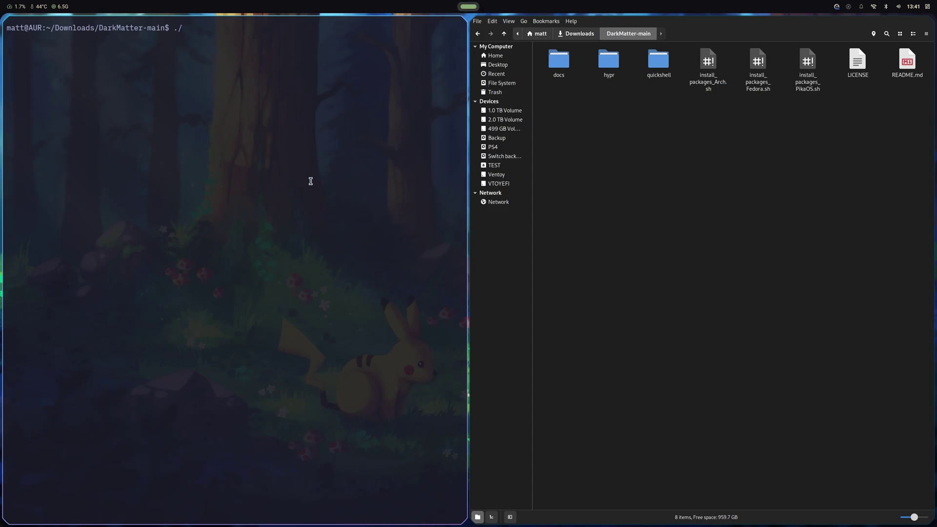
pyautogui.write('in')
pyautogui.press('Tab')
pyautogui.write('P')
pyautogui.press('Tab')
pyautogui.press('Return')
pyautogui.press('Return')
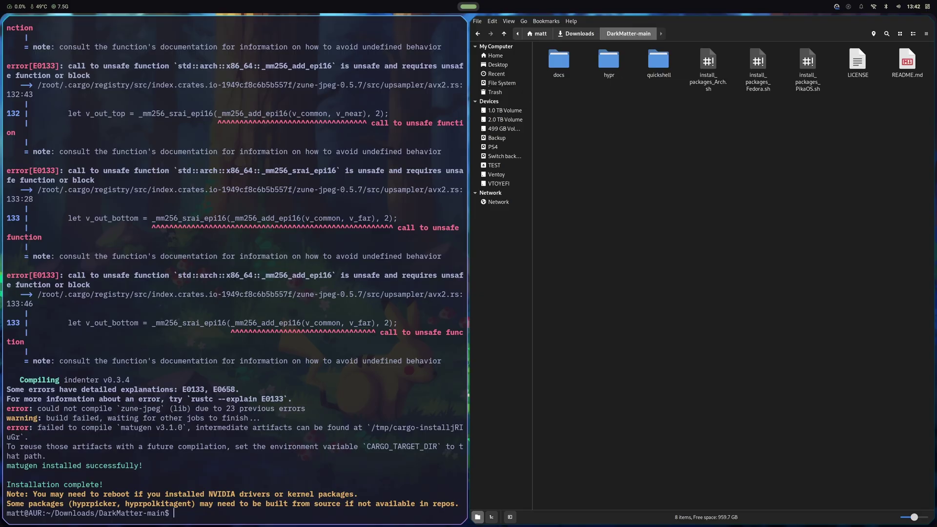
# Run sudo apt install matugen, then rerun the command with dgop instead of matugen.
pyautogui.write('sudo apt install matugen')
pyautogui.press('Return')
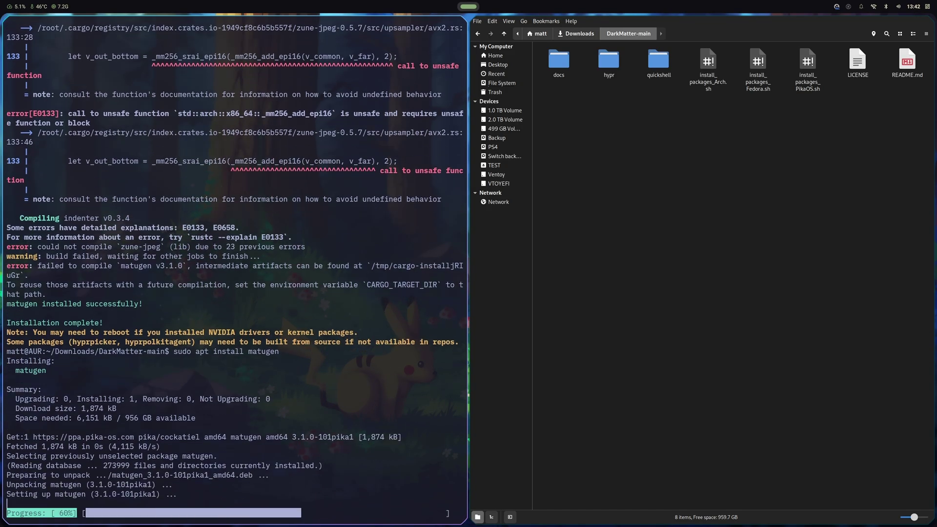
pyautogui.press('Up')
pyautogui.press('BackSpace')
pyautogui.press('BackSpace')
pyautogui.press('BackSpace')
pyautogui.press('BackSpace')
pyautogui.press('BackSpace')
pyautogui.press('BackSpace')
pyautogui.press('BackSpace')
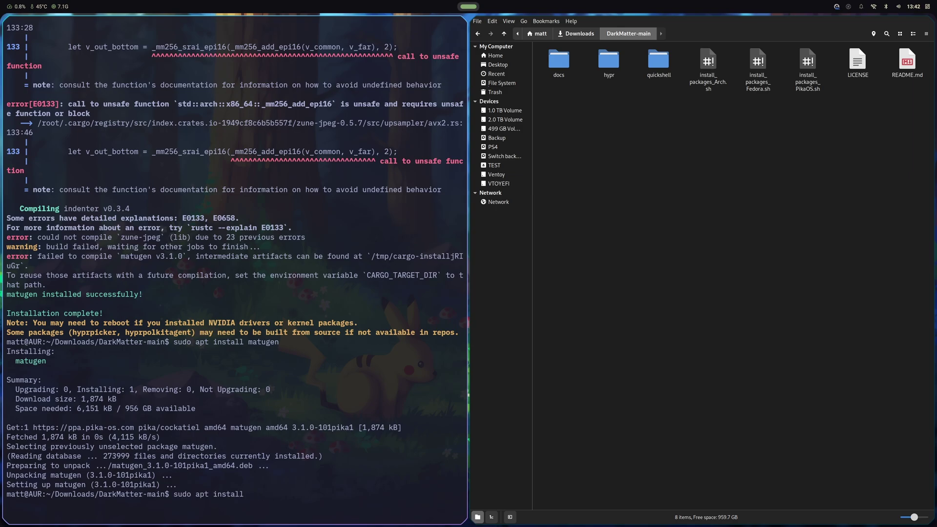
pyautogui.write('dgop')
pyautogui.press('Return')
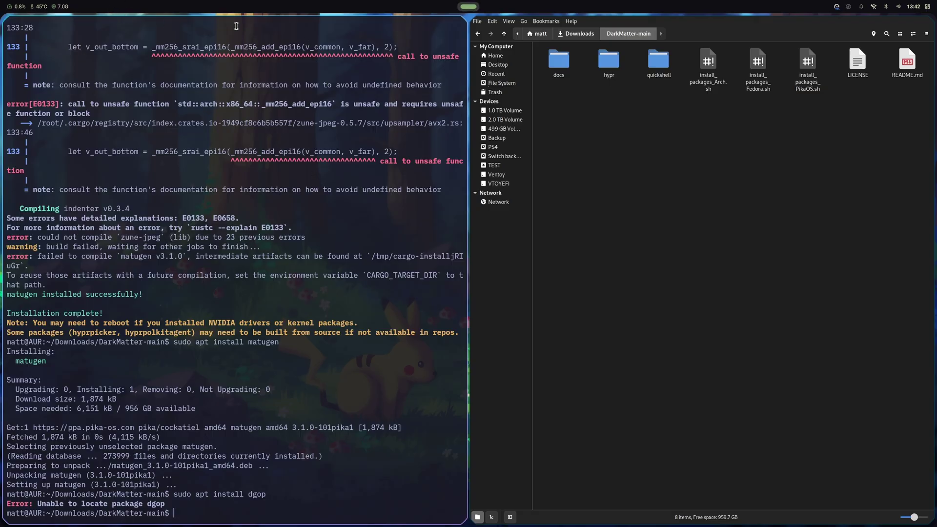
# Launch Chromium Web Browser from the top-bar launcher and send its window to workspace 2.
pyautogui.click(468, 6)
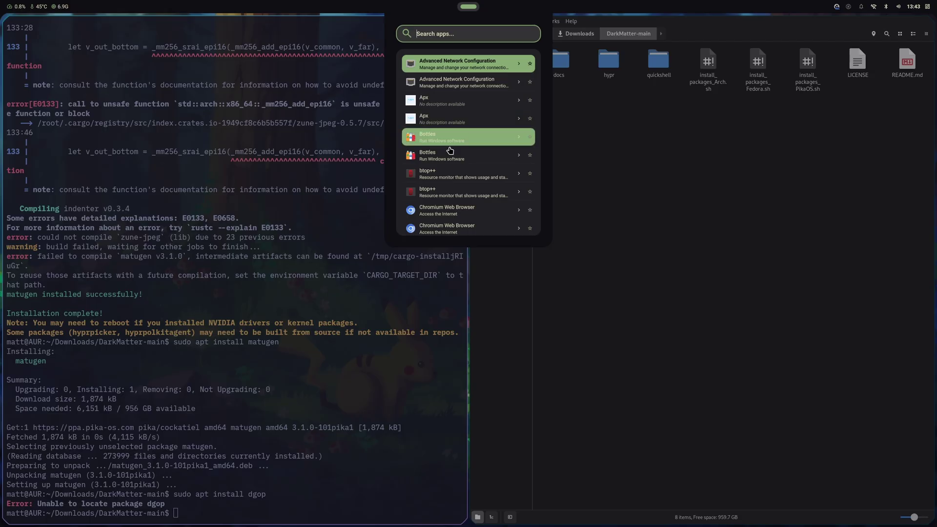
pyautogui.scroll(-2, 483, 156)
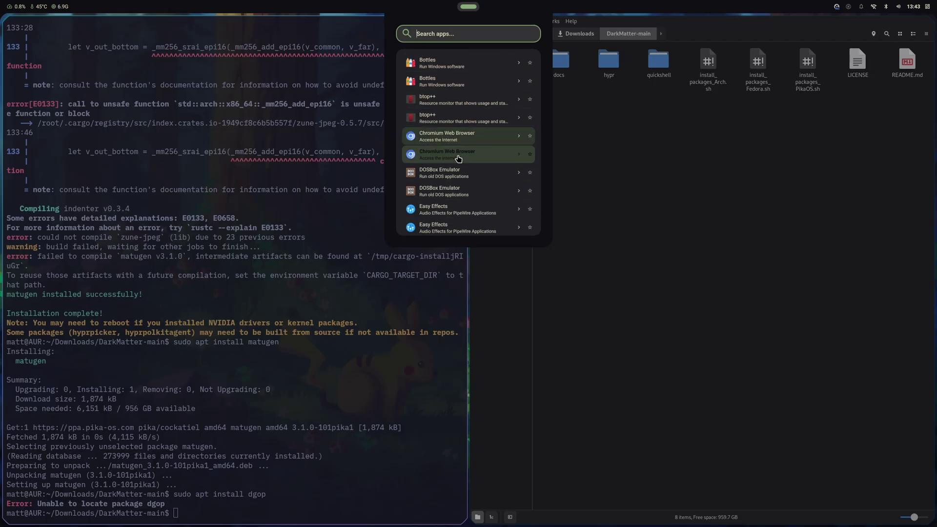
pyautogui.scroll(1, 476, 171)
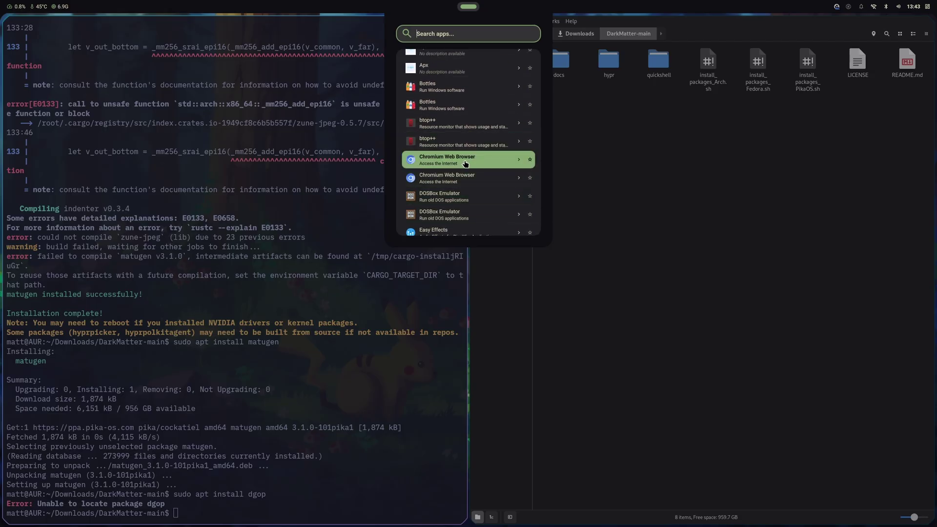
pyautogui.click(465, 164)
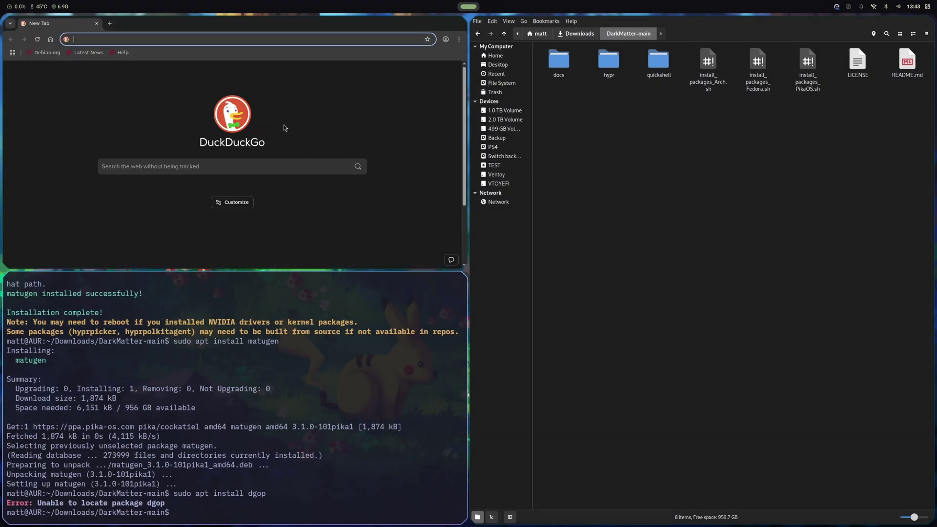
pyautogui.press('super+shift+2')
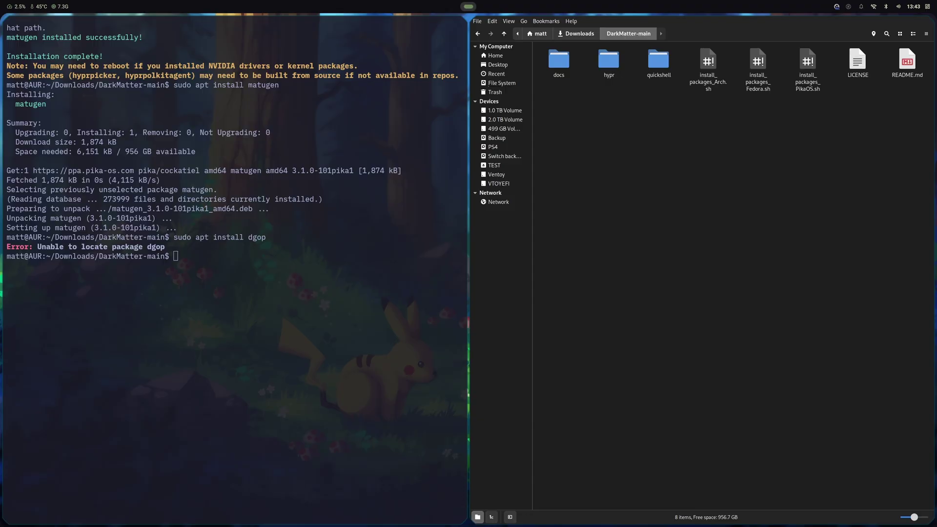
# Focus the terminal window next to the file manager.
pyautogui.click(246, 280)
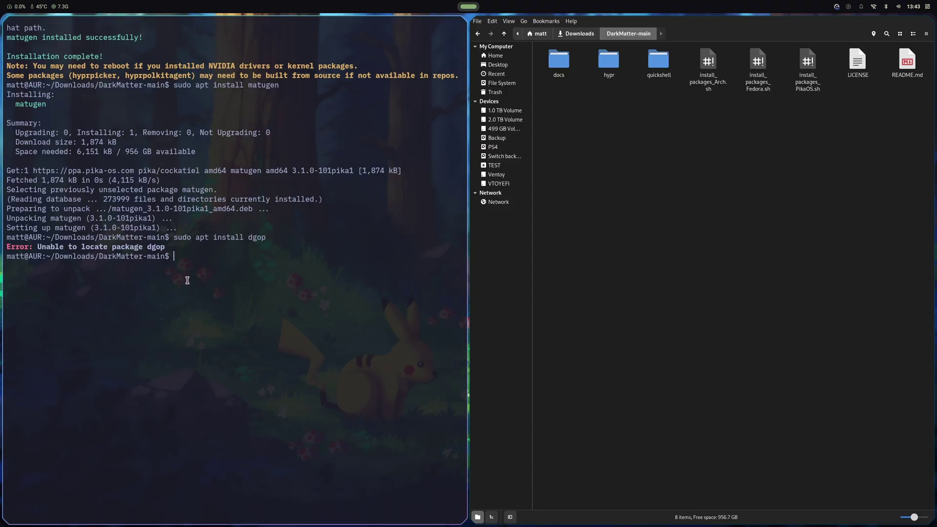
pyautogui.scroll(6, 187, 280)
pyautogui.scroll(-6, 207, 334)
# Run the pasted dgop build script, try pip install pynvml, then type sudo apt install python-pip.
pyautogui.write('# Get Go and build tools sudo dnf install -y golang git make  # Build it cd /tmp git clone https://github.com/AvengeMedia/dgop.git cd dgop make sudo make install cd .. && rm -rf dgop')
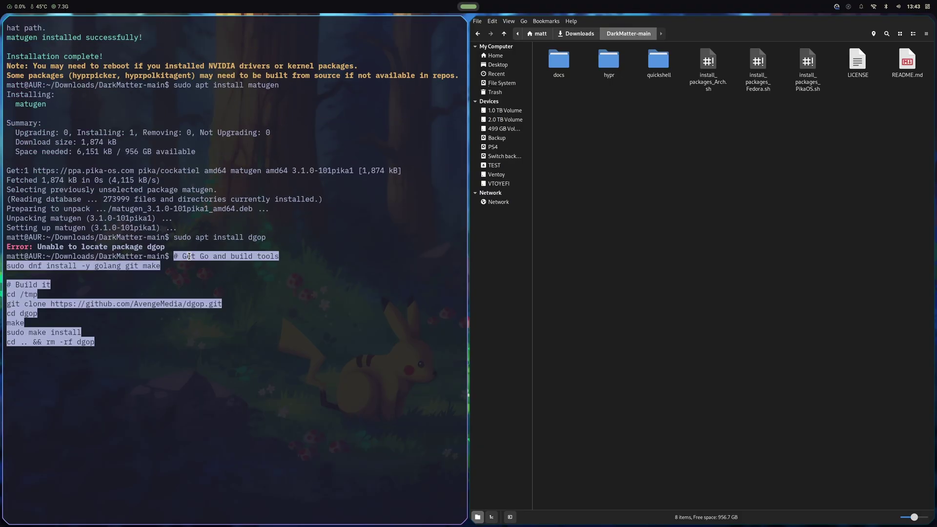
pyautogui.press('Return')
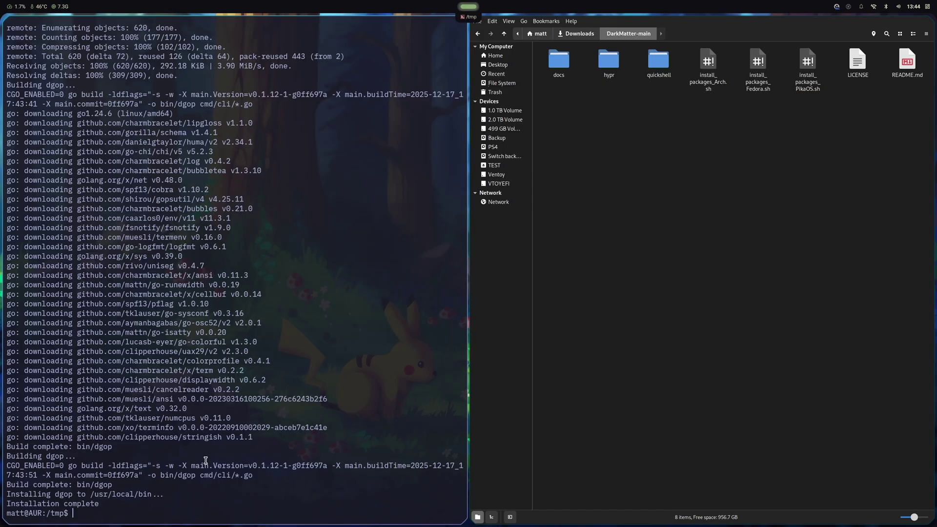
pyautogui.write('pip install pynvml')
pyautogui.press('Return')
pyautogui.write('sudop apt instal')
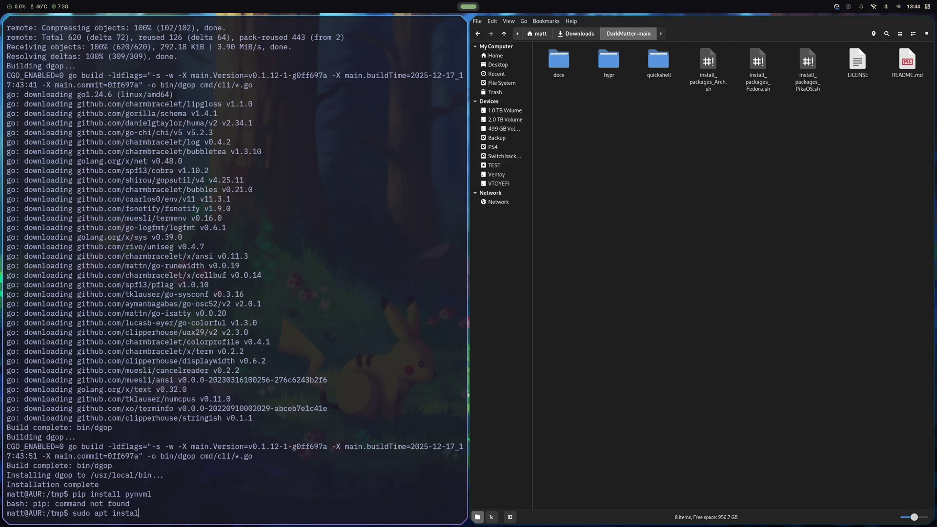
pyautogui.write(';l python-pip')
# Install python3-pip with apt after the python-pip package name fails, confirming with y.
pyautogui.press('Return')
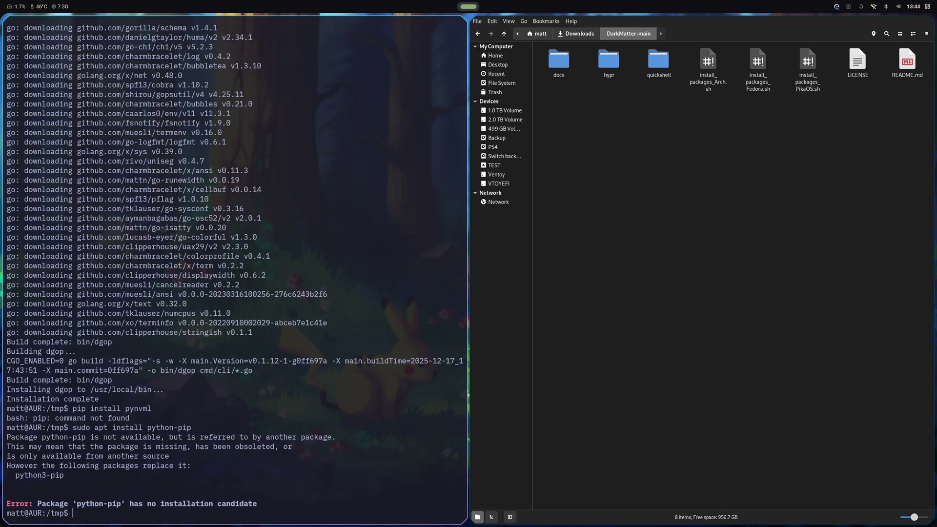
pyautogui.press('Up')
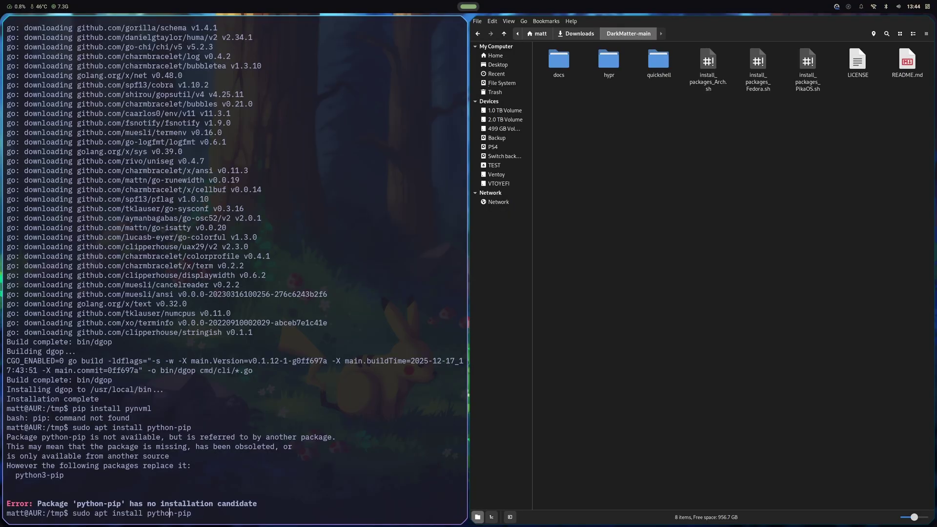
pyautogui.write('3')
pyautogui.press('Return')
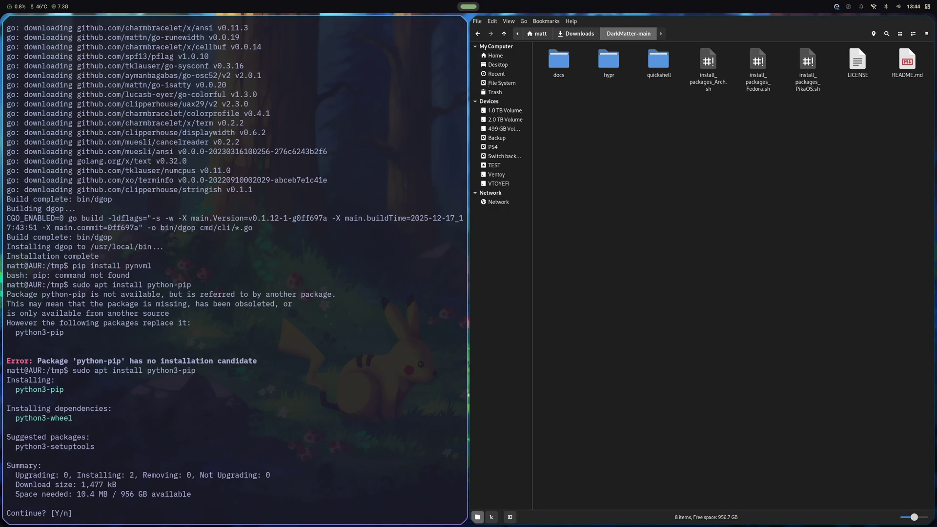
pyautogui.write('y')
pyautogui.press('Return')
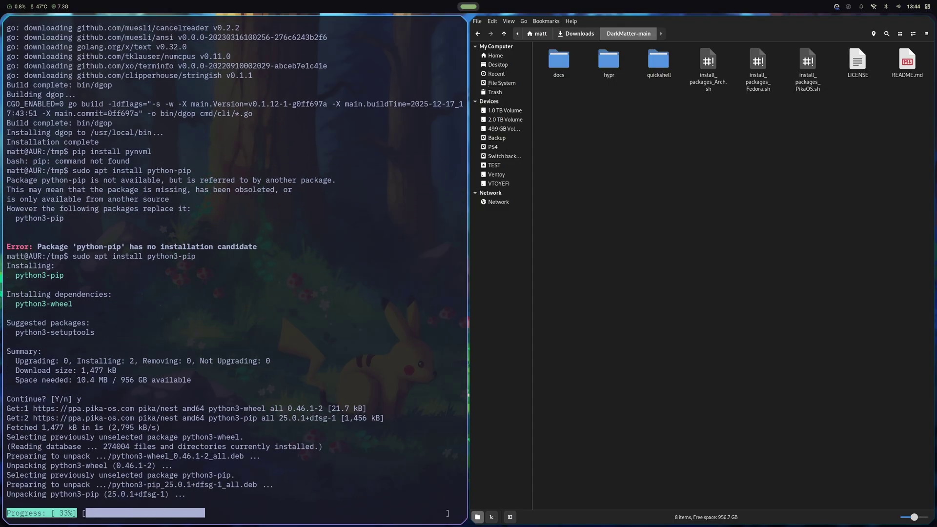
# Install pynvml with --break-system-packages and paste the Inter font download commands.
pyautogui.press('Up')
pyautogui.press('Up')
pyautogui.press('Up')
pyautogui.press('Return')
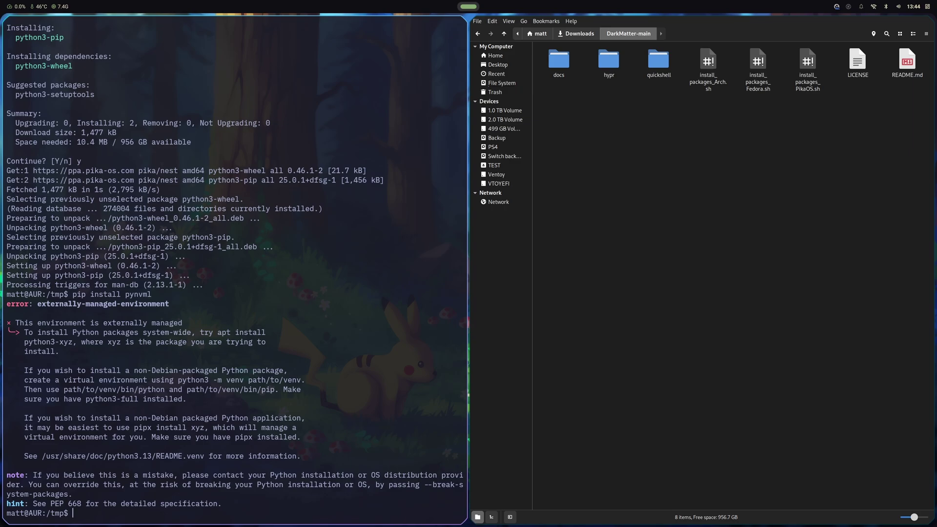
pyautogui.press('Up')
pyautogui.write('--break-system-packages')
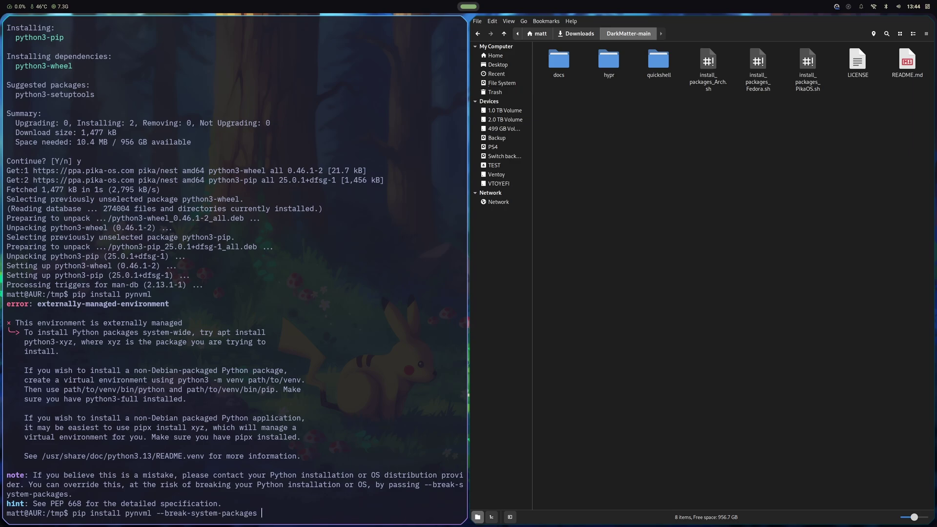
pyautogui.press('Return')
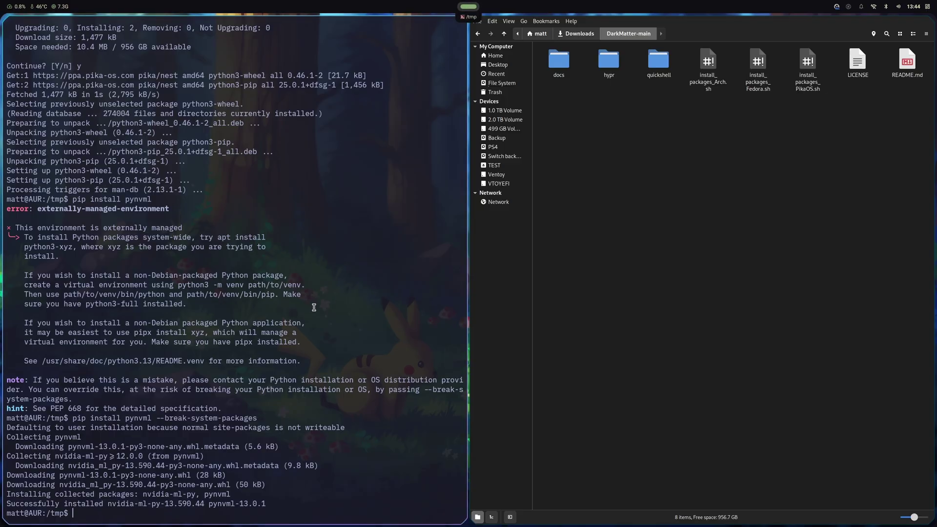
pyautogui.write('curl -L "https://github.com/rsms/inter/releases/download/v4.0/Inter-4.0.zip" -o /tmp/Inter.zip unzip -j /tmp/Inter.zip "InterVariable.ttf" "InterVariable-Italic.ttf" -d ~/.local/share/fonts/ rm /tmp/Inter.zip && fc-cache -f')
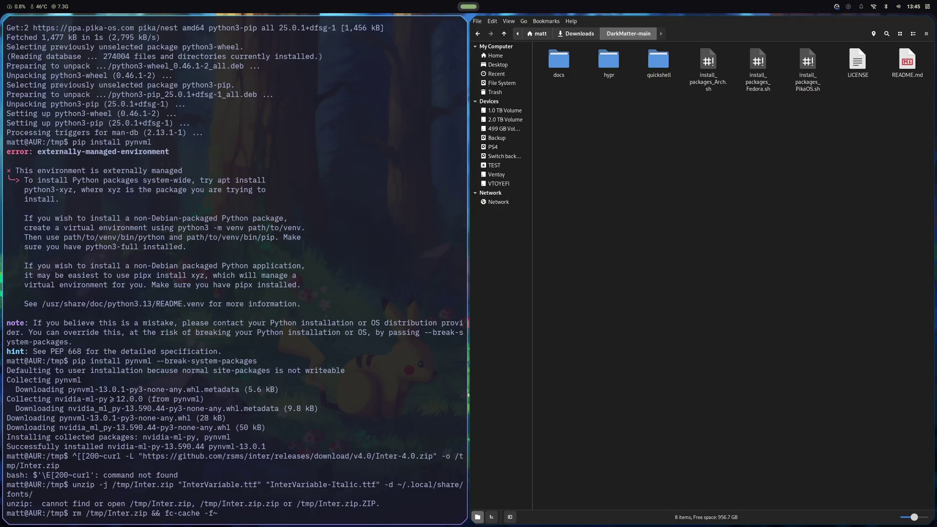
# Run the leftover cleanup command, cd to home, and rerun the Inter font download commands.
pyautogui.press('Return')
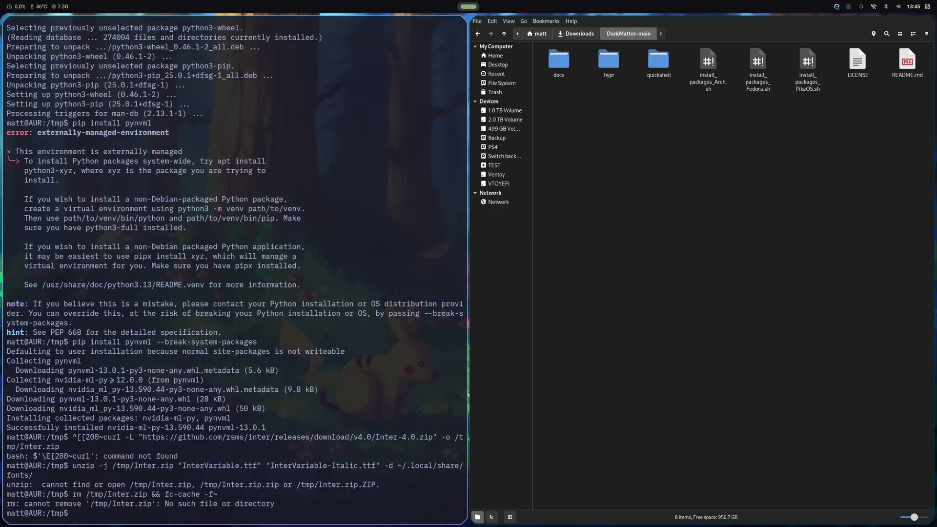
pyautogui.write('cd')
pyautogui.press('Return')
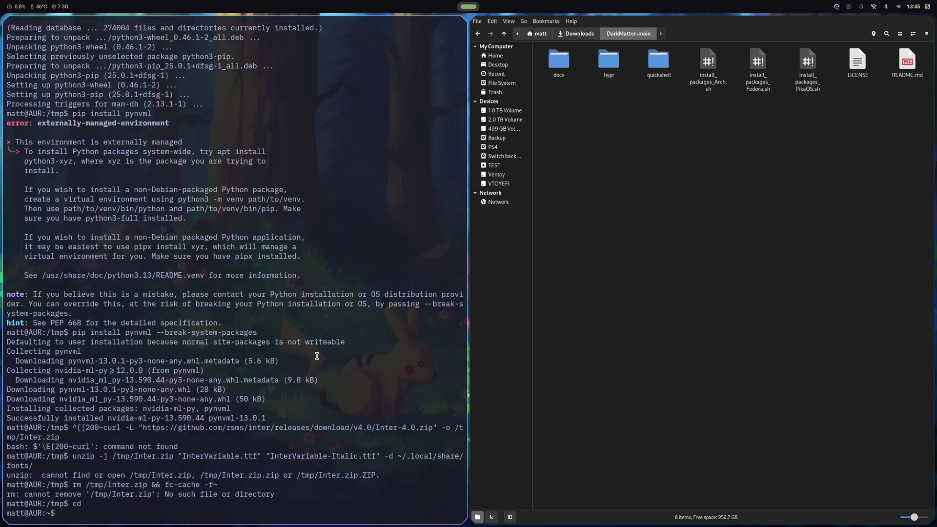
pyautogui.write('curl -L "https://github.com/rsms/inter/releases/download/v4.0/Inter-4.0.zip" -o /tmp/Inter.zip unzip -j /tmp/Inter.zip "InterVariable.ttf" "InterVariable-Italic.ttf" -d ~/.local/share/fonts/ rm /tmp/Inter.zip && fc-cache -f')
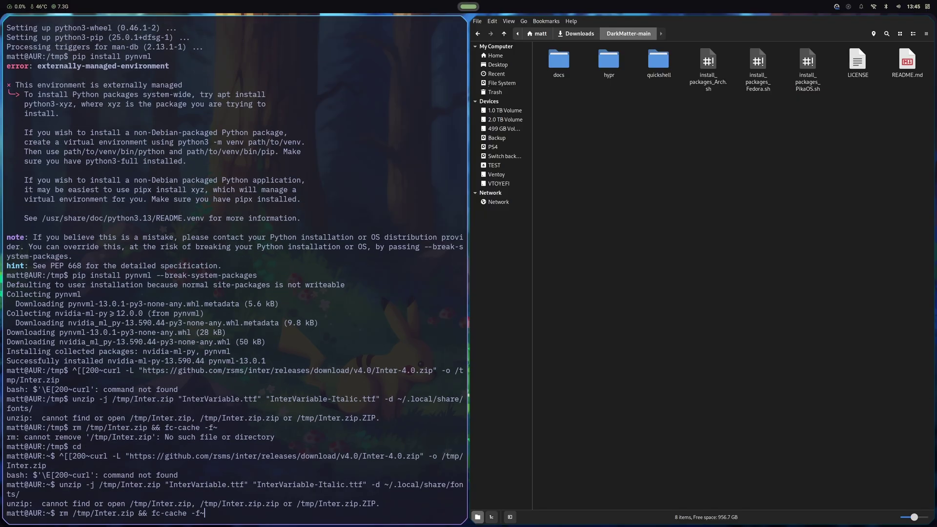
pyautogui.press('Return')
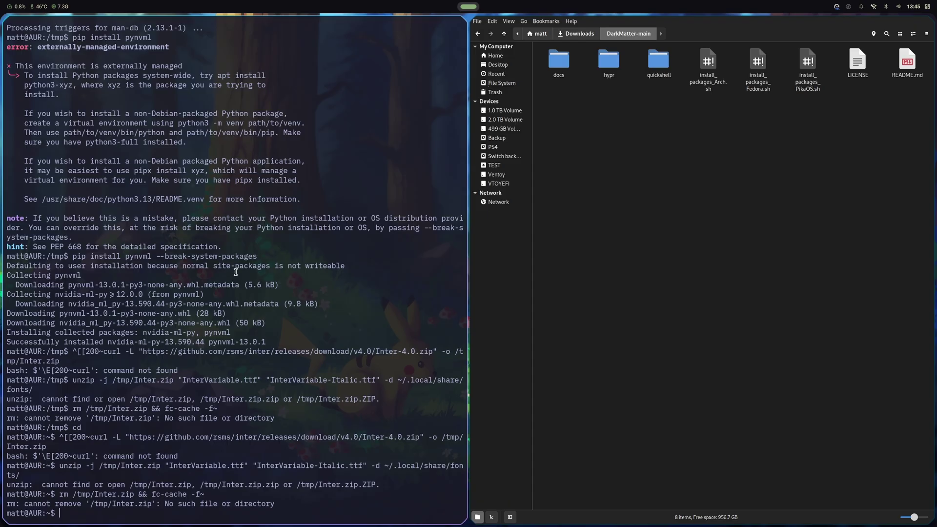
# Run sudo apt install ptyxis, which reports the newest version, then close the terminal.
pyautogui.write('sudo apt 9inst')
pyautogui.press('BackSpace')
pyautogui.press('BackSpace')
pyautogui.press('BackSpace')
pyautogui.write('install ptyxi')
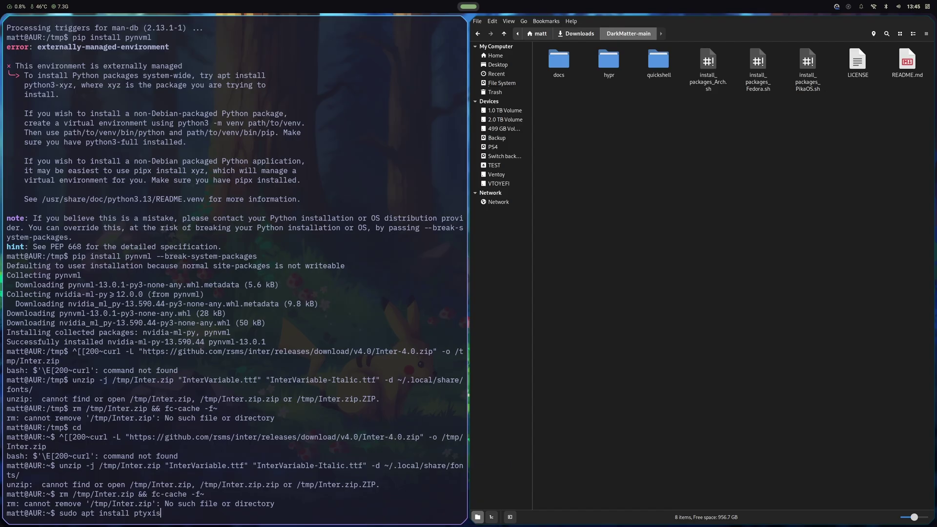
pyautogui.write('s')
pyautogui.press('Return')
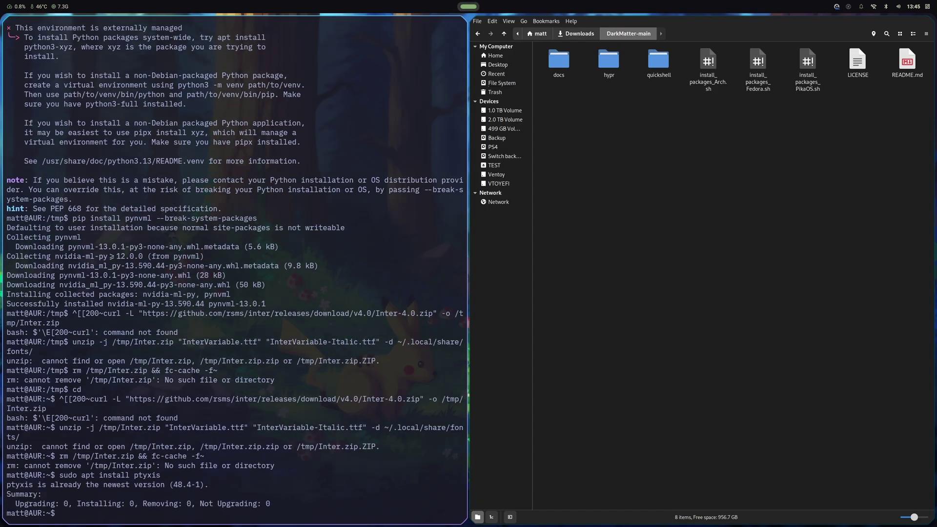
pyautogui.press('super+q')
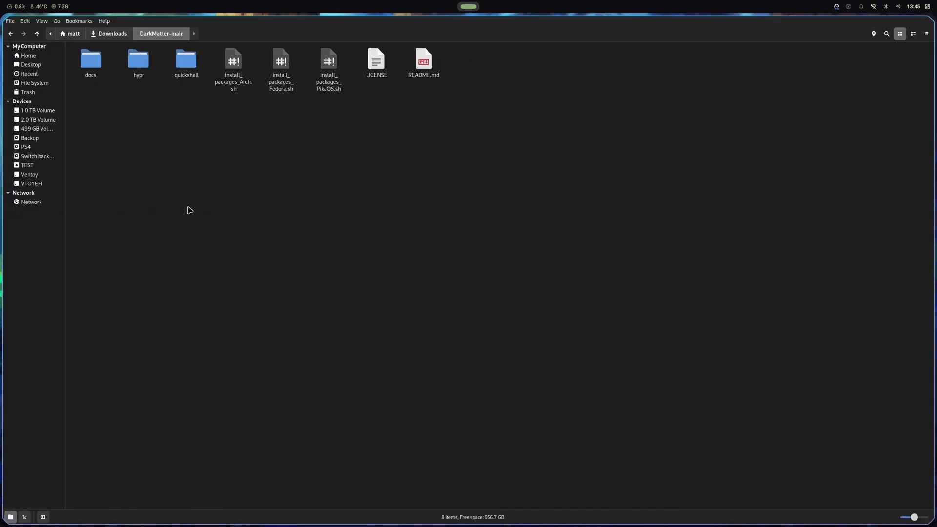
# Launch Ptyxis by searching 'kit' and run the pasted Inter font install commands.
pyautogui.press('super')
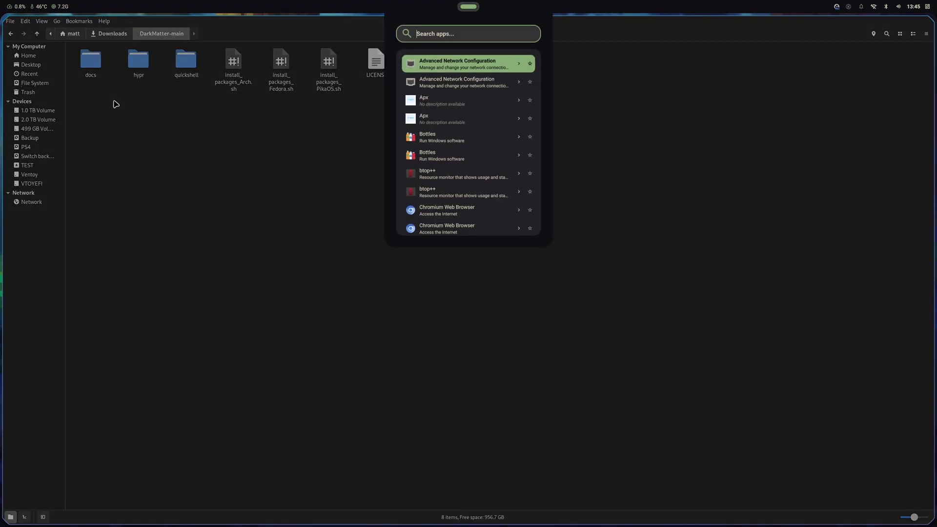
pyautogui.write('kit')
pyautogui.press('Return')
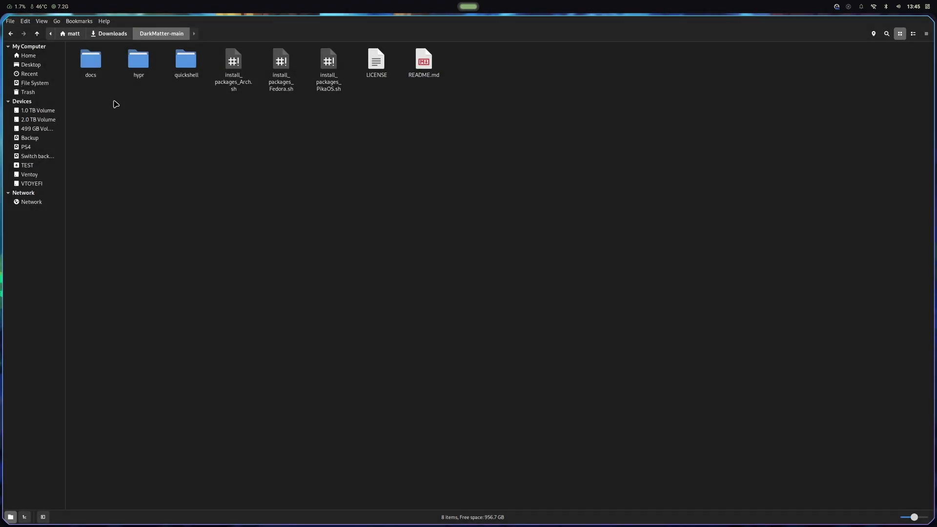
pyautogui.rightClick(307, 192)
pyautogui.click(342, 223)
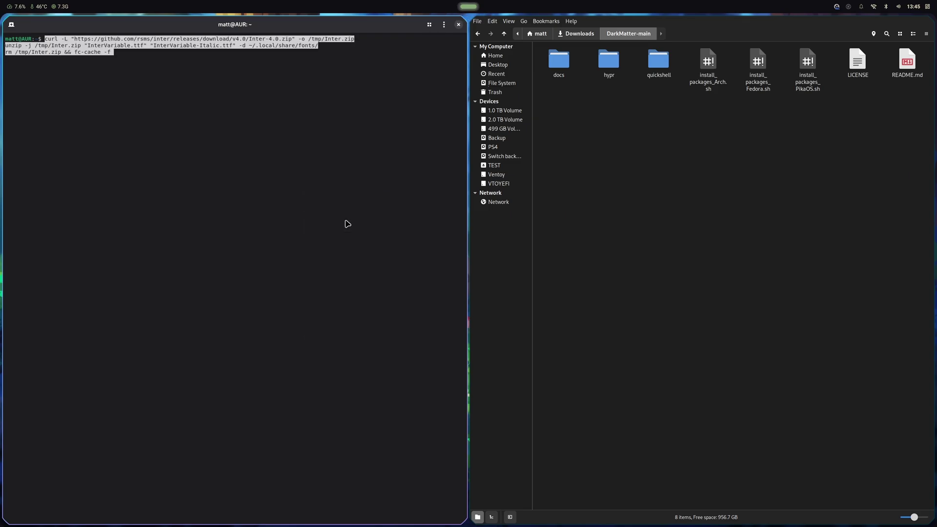
pyautogui.press('Return')
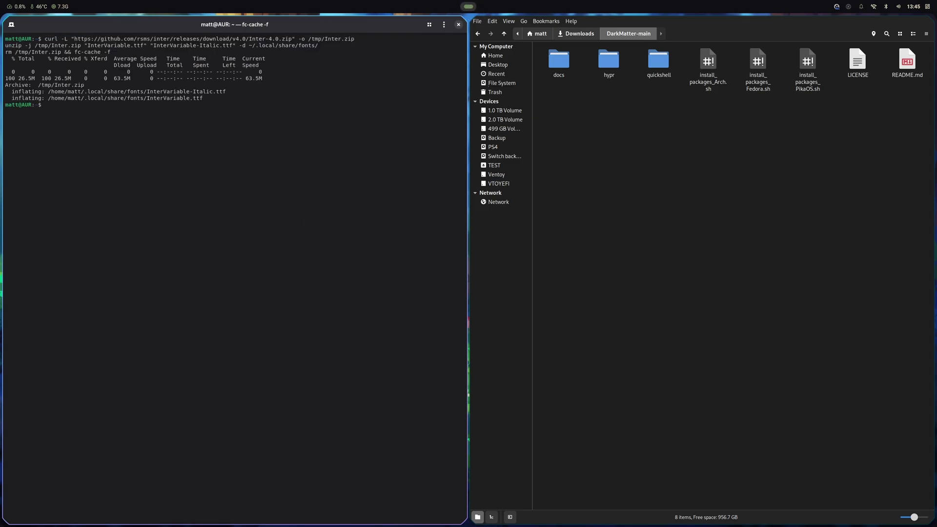
# Paste and run the Fira Code and Material Symbols Rounded font install commands.
pyautogui.rightClick(273, 208)
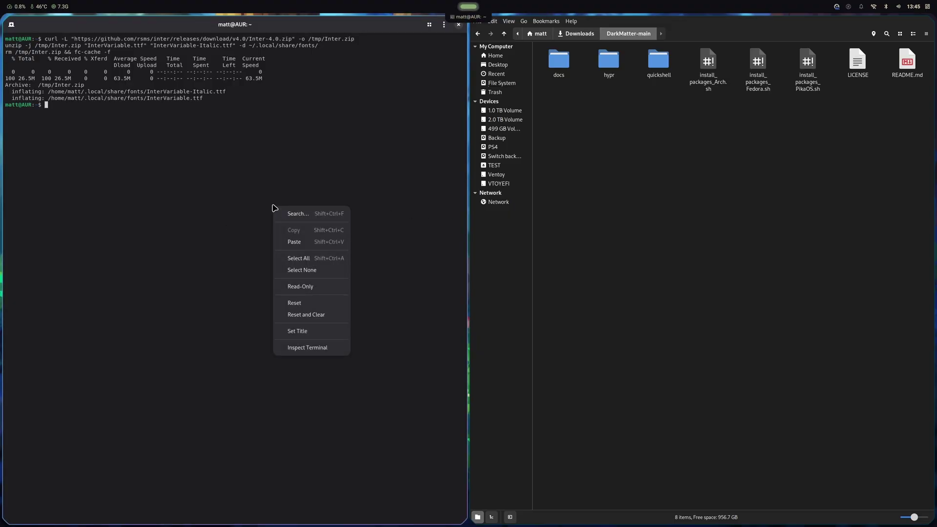
pyautogui.click(294, 242)
pyautogui.press('Return')
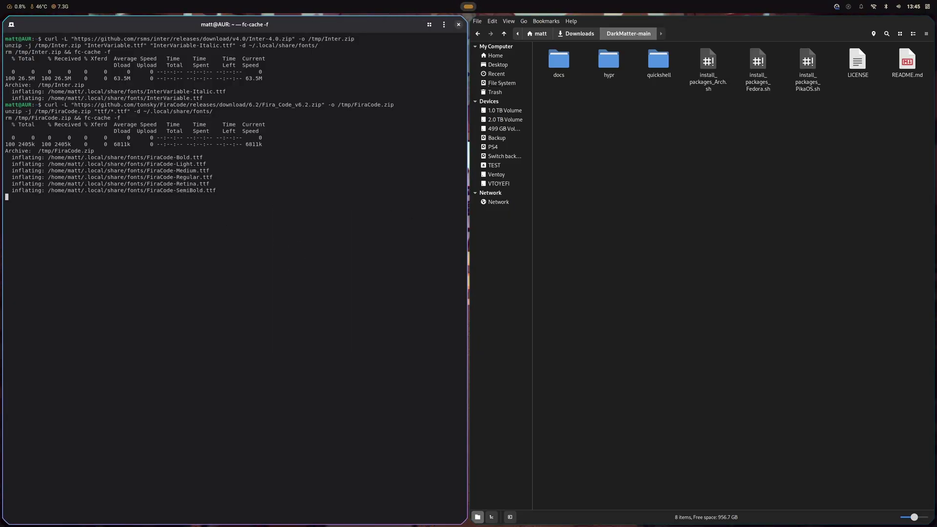
pyautogui.rightClick(323, 264)
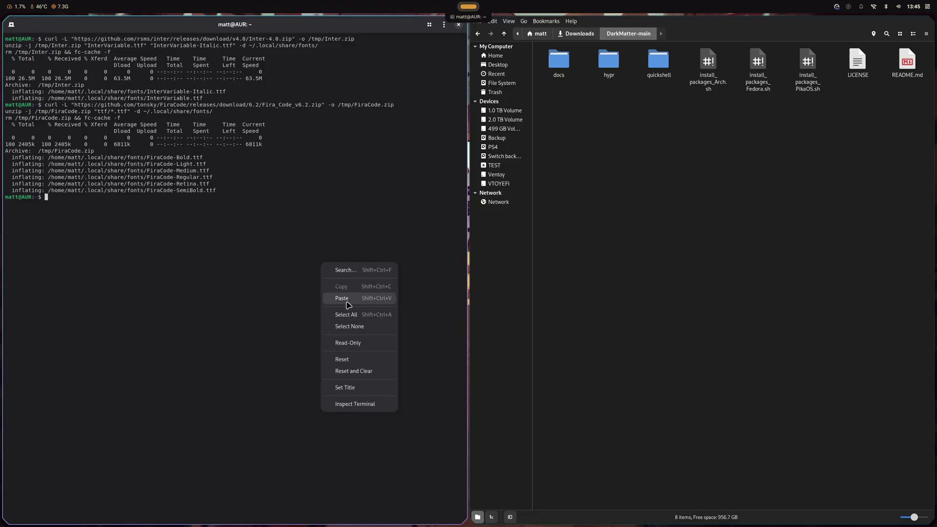
pyautogui.click(345, 300)
pyautogui.press('Return')
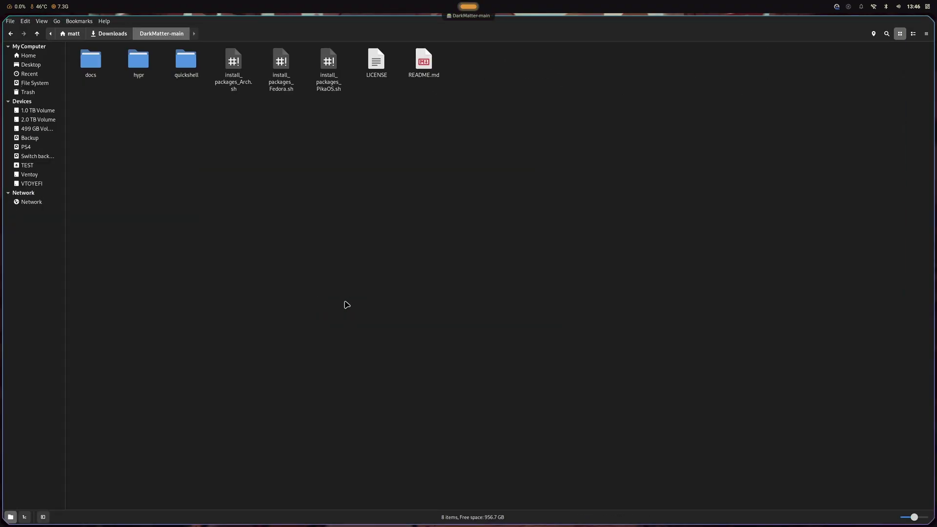
# Copy the hypr and quickshell folders from DarkMatter-main.
pyautogui.press('super+q')
pyautogui.click(139, 61)
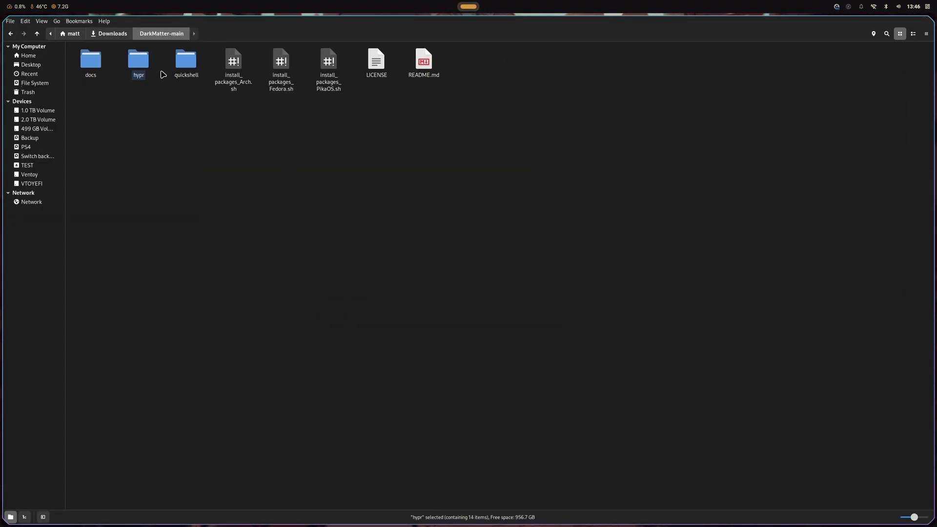
pyautogui.keyDown('ctrl'); pyautogui.click(185, 61); pyautogui.keyUp('ctrl')
pyautogui.click(155, 126)
pyautogui.moveTo(124, 90); pyautogui.dragTo(194, 65)
pyautogui.rightClick(189, 67)
pyautogui.click(208, 131)
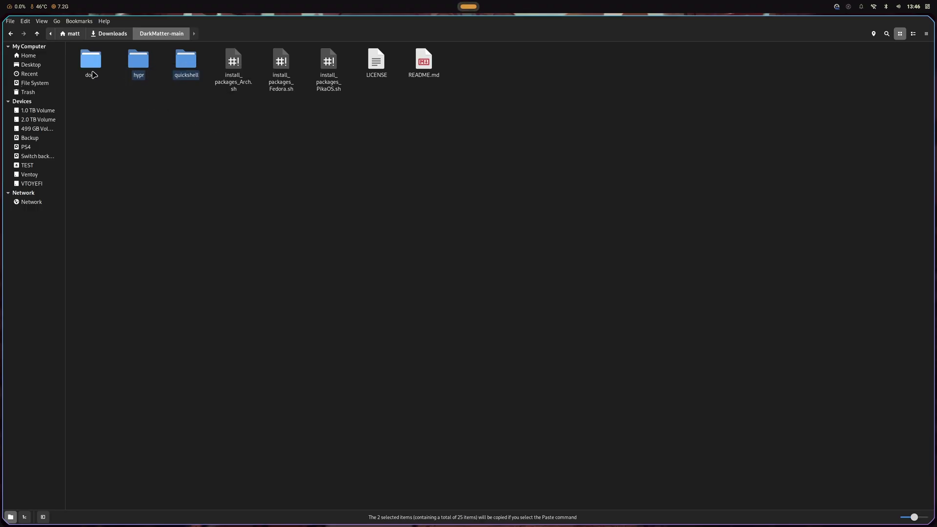
# Go to the home folder, show hidden files with Ctrl+H and open .config.
pyautogui.click(28, 55)
pyautogui.click(351, 148)
pyautogui.hotkey('ctrl', 'h')
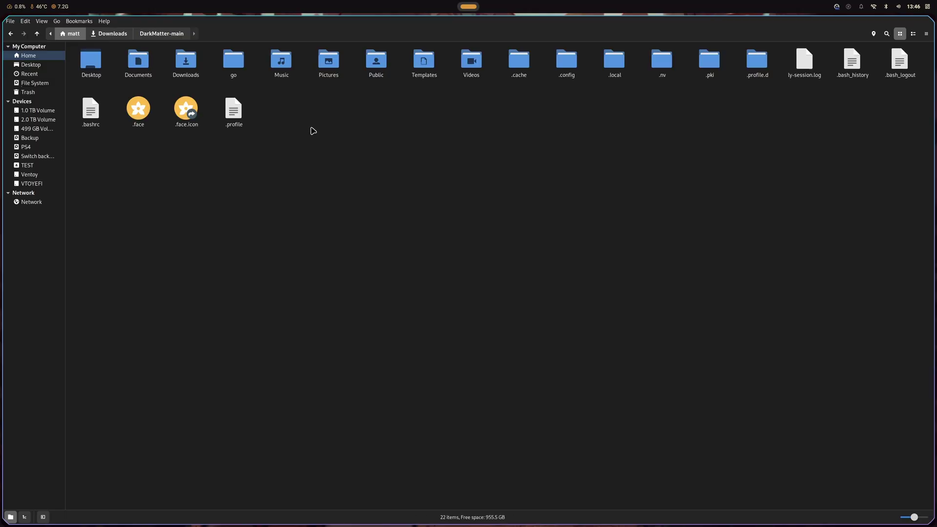
pyautogui.doubleClick(567, 59)
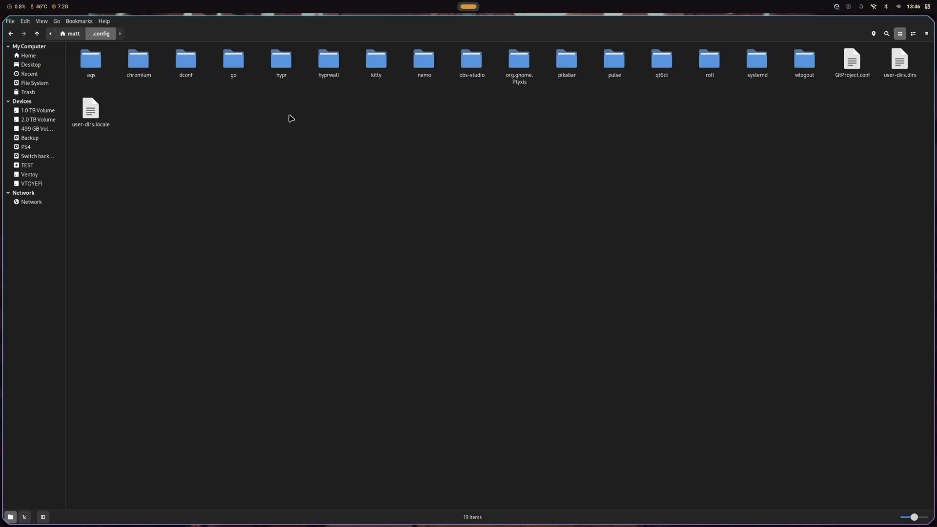
# Delete the ags, hypr, pikabar and rofi folders, then paste hypr and quickshell into .config.
pyautogui.click(94, 65)
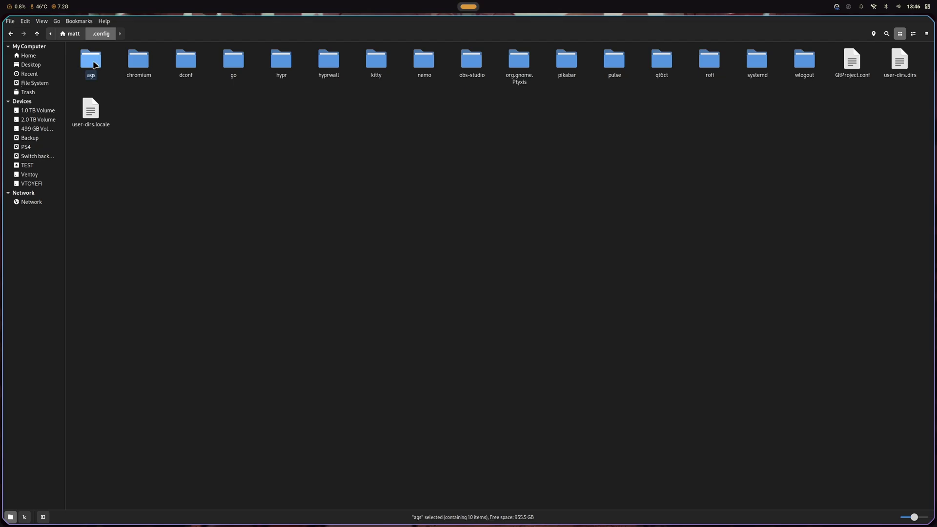
pyautogui.press('Delete')
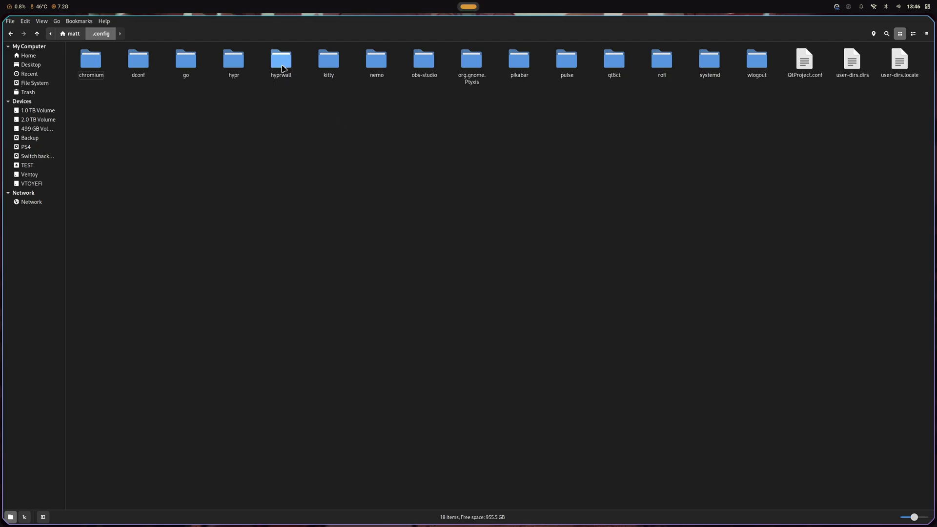
pyautogui.click(234, 59)
pyautogui.press('Delete')
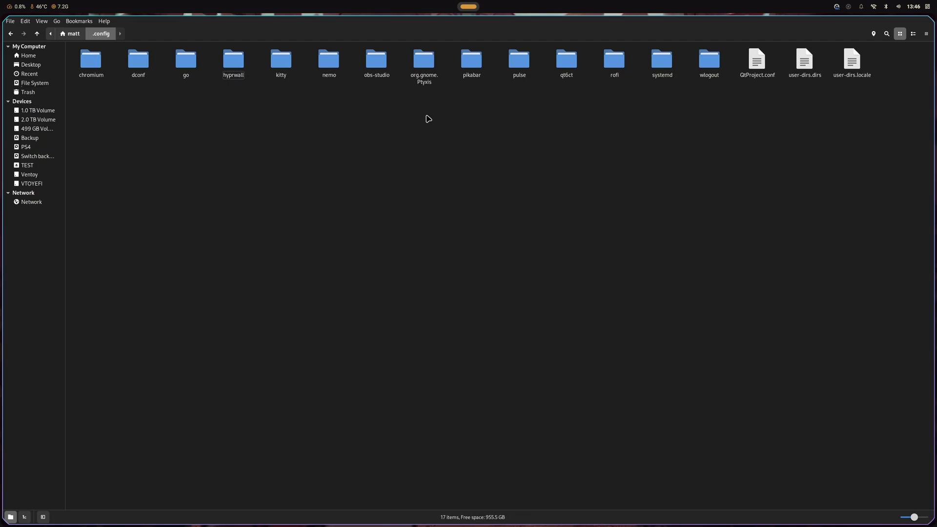
pyautogui.click(471, 60)
pyautogui.press('Delete')
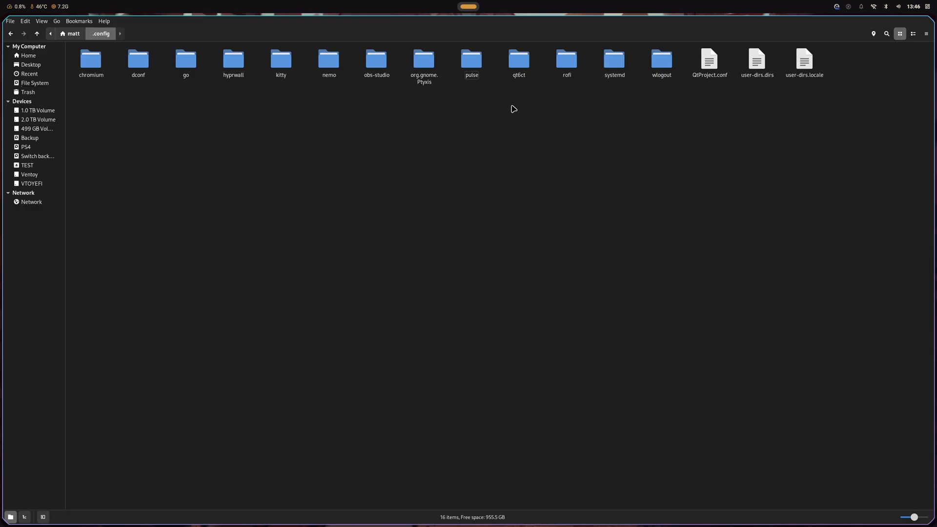
pyautogui.click(566, 61)
pyautogui.press('Delete')
pyautogui.rightClick(523, 125)
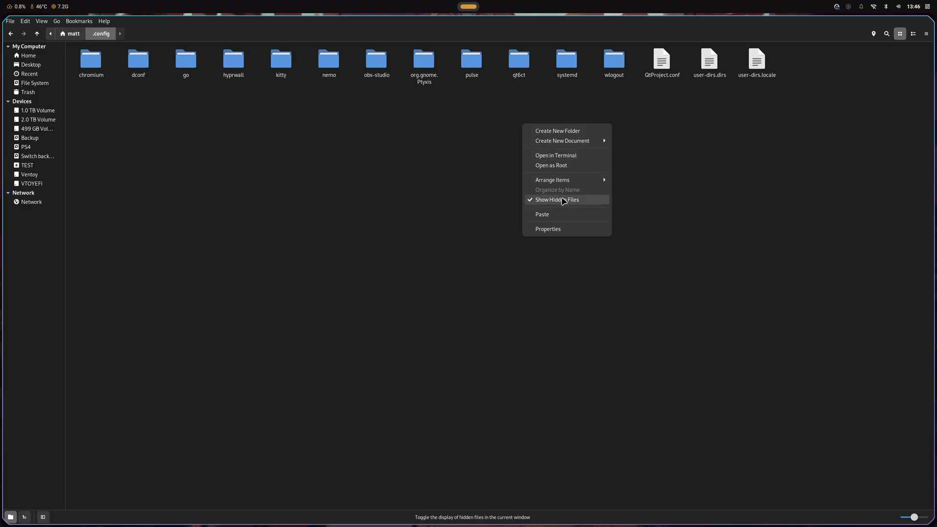
pyautogui.click(564, 213)
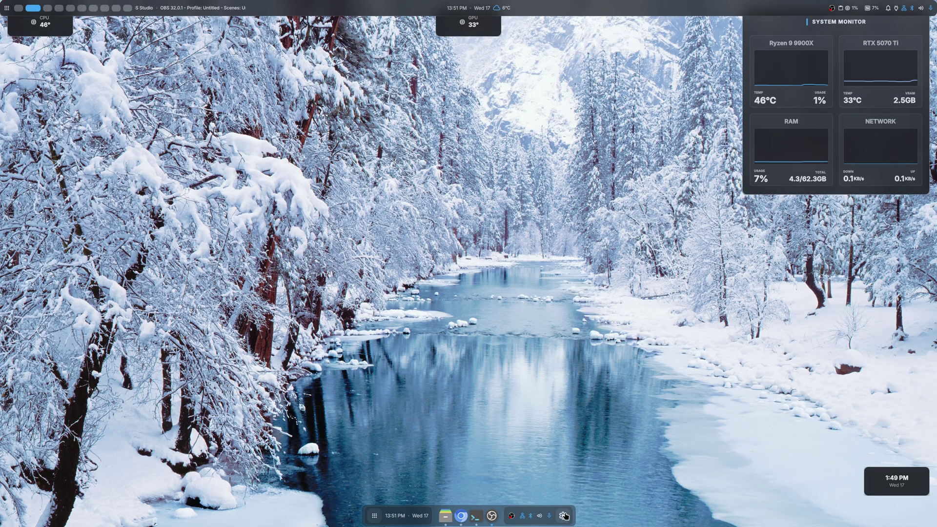
# In Theme & Colors, lower the top bar, popup, modal, notification and control center transparency.
pyautogui.click(563, 516)
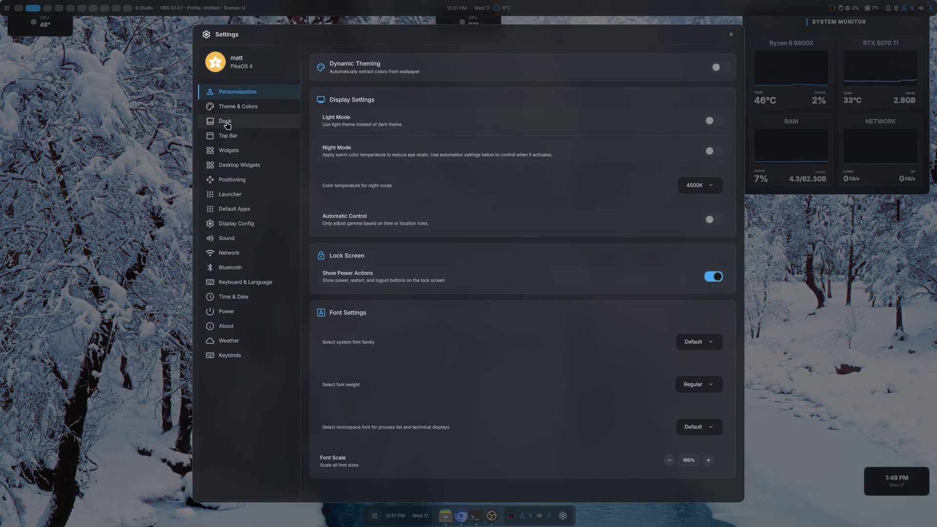
pyautogui.click(225, 108)
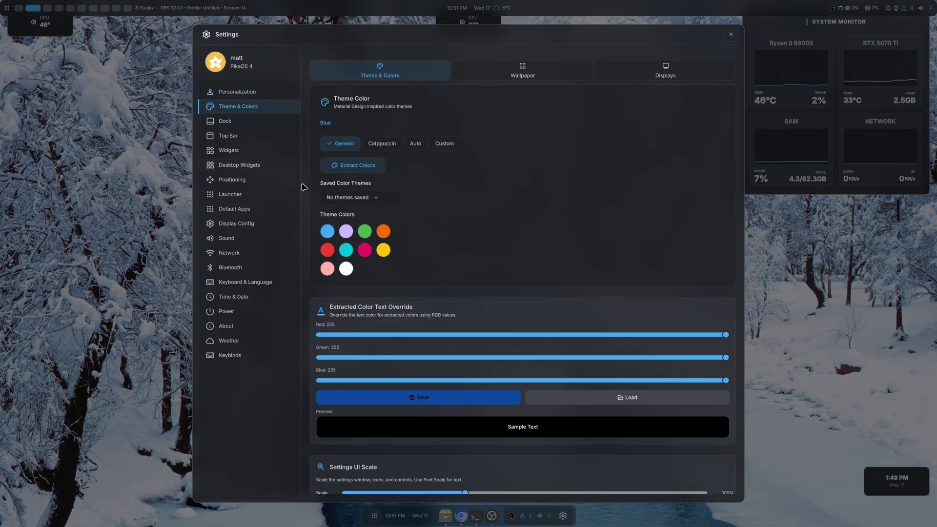
pyautogui.scroll(-15, 315, 271)
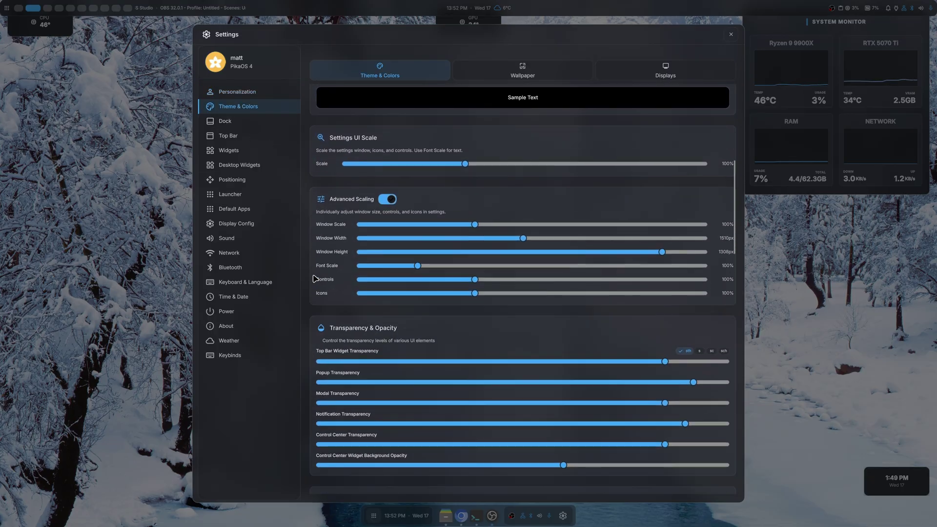
pyautogui.scroll(-2, 315, 279)
pyautogui.scroll(7, 315, 279)
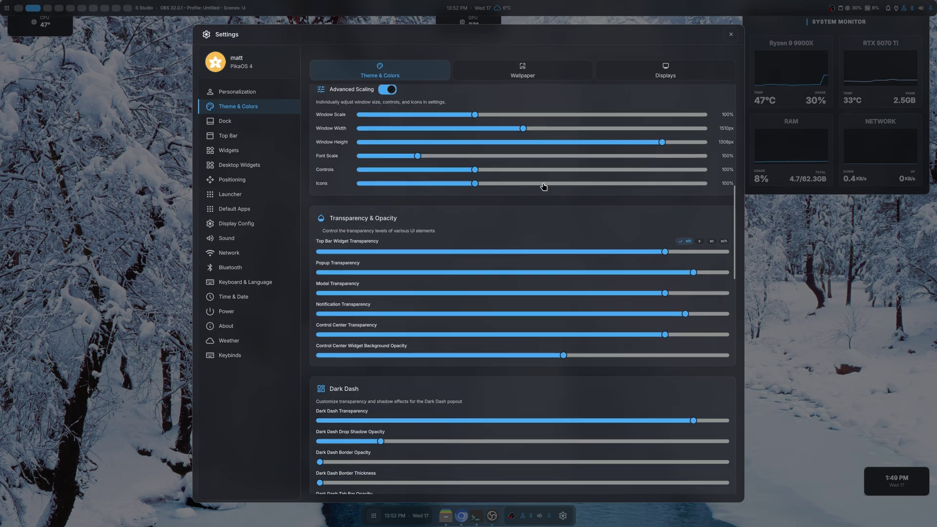
pyautogui.click(534, 252)
pyautogui.click(540, 273)
pyautogui.click(541, 293)
pyautogui.click(542, 314)
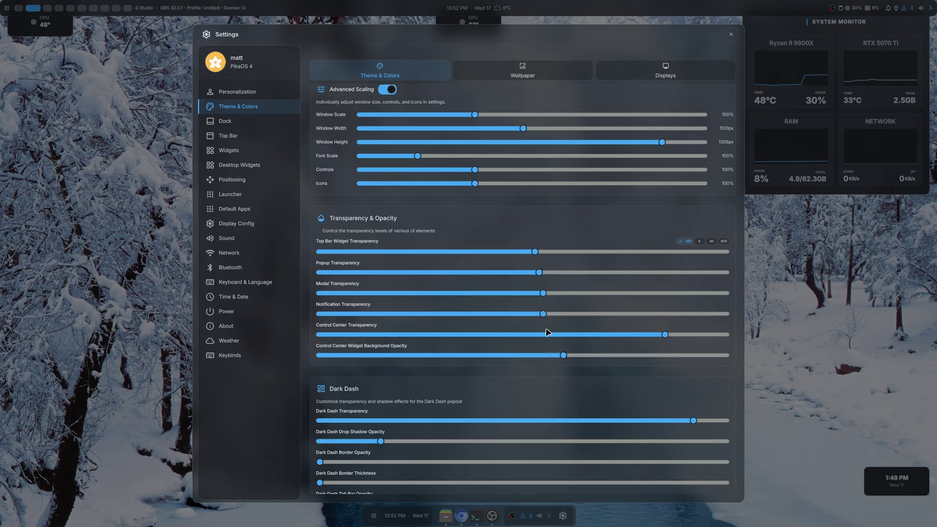
pyautogui.click(547, 334)
# Push Corner Radius to its maximum and close the settings window.
pyautogui.scroll(-10, 313, 397)
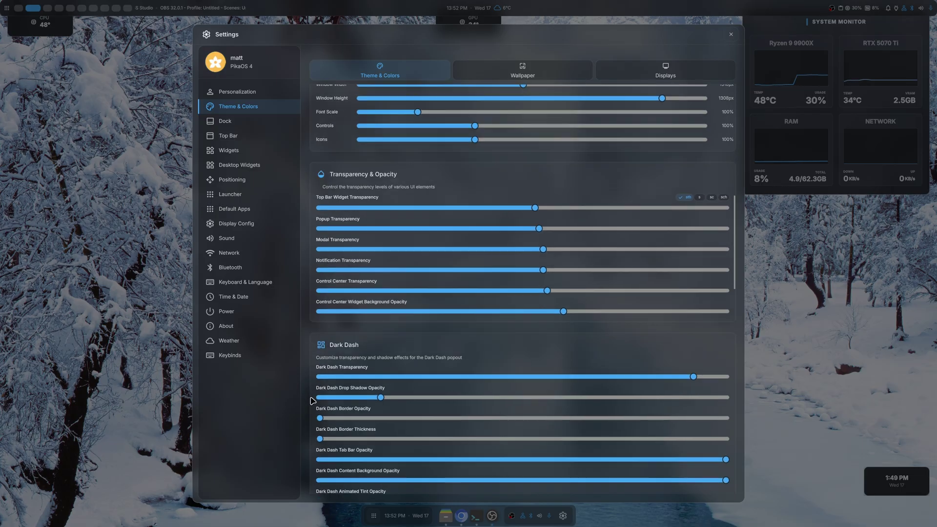
pyautogui.scroll(-10, 313, 401)
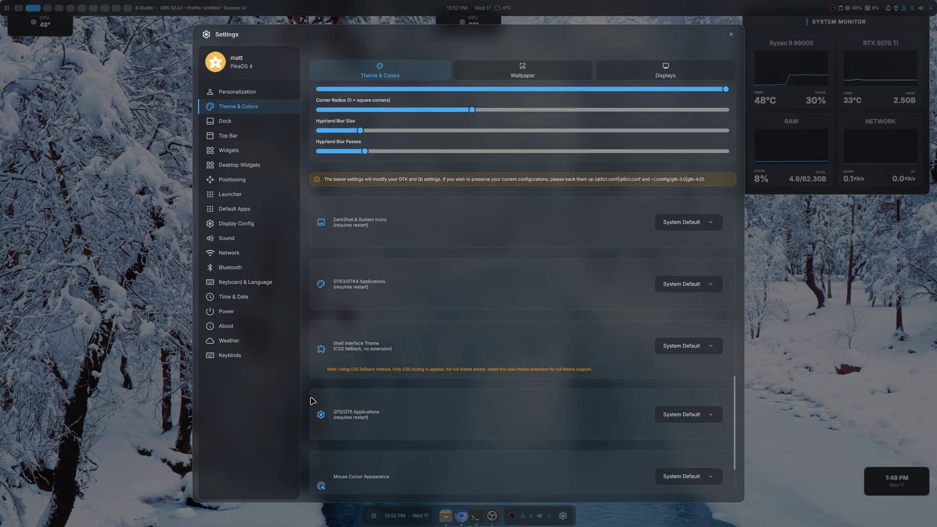
pyautogui.scroll(5, 313, 401)
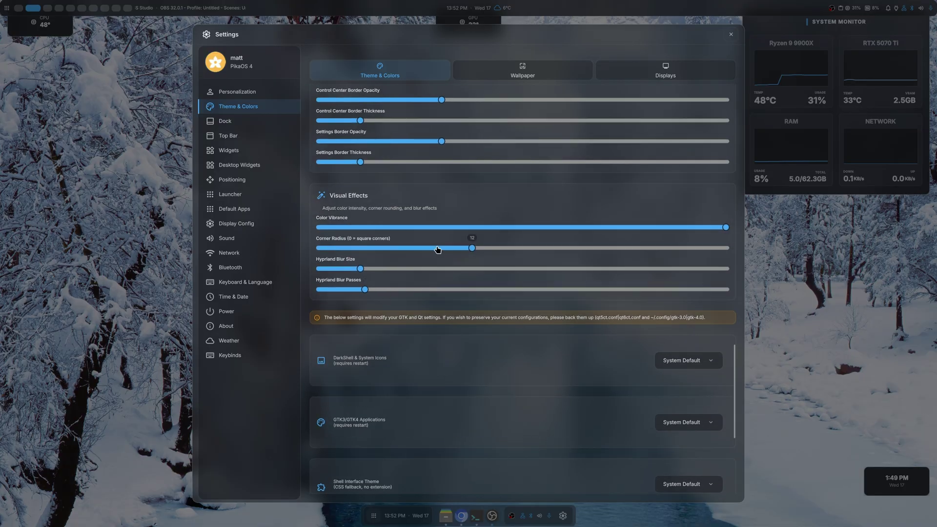
pyautogui.click(650, 248)
pyautogui.moveTo(708, 276); pyautogui.dragTo(747, 270)
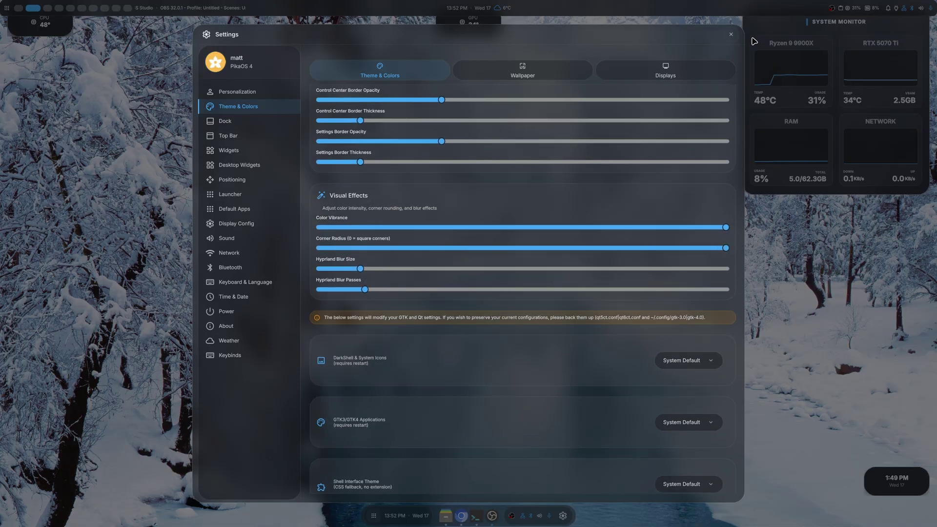
pyautogui.click(731, 35)
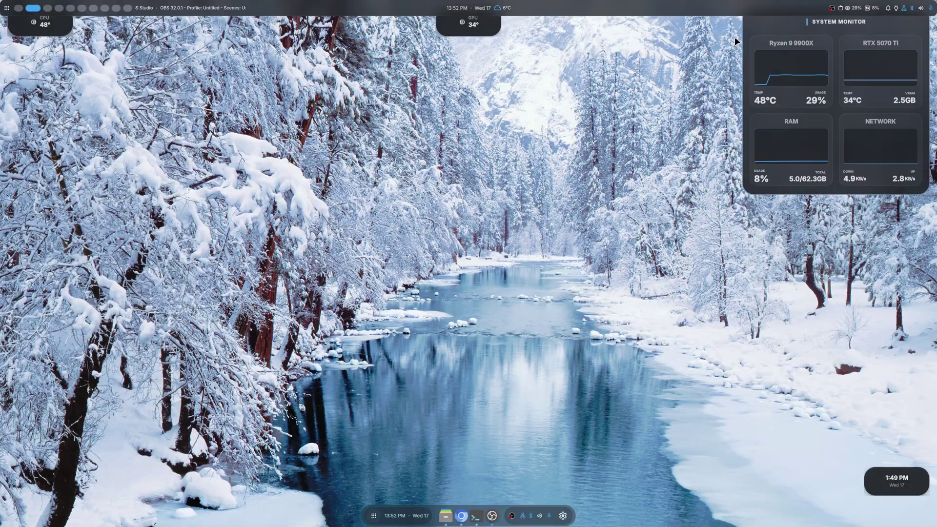
# Turn off the GPU Temperature, CPU Temperature and Desktop Clock widgets.
pyautogui.click(562, 515)
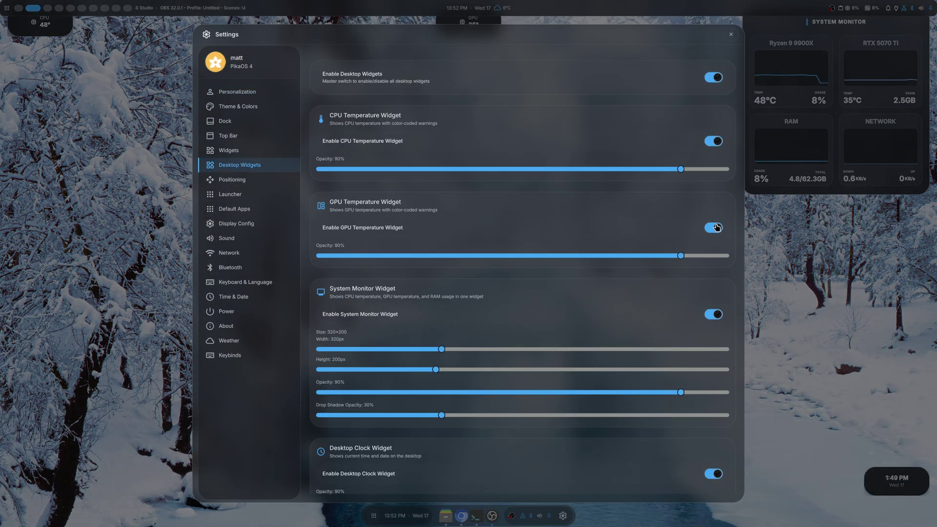
pyautogui.click(715, 228)
pyautogui.click(717, 142)
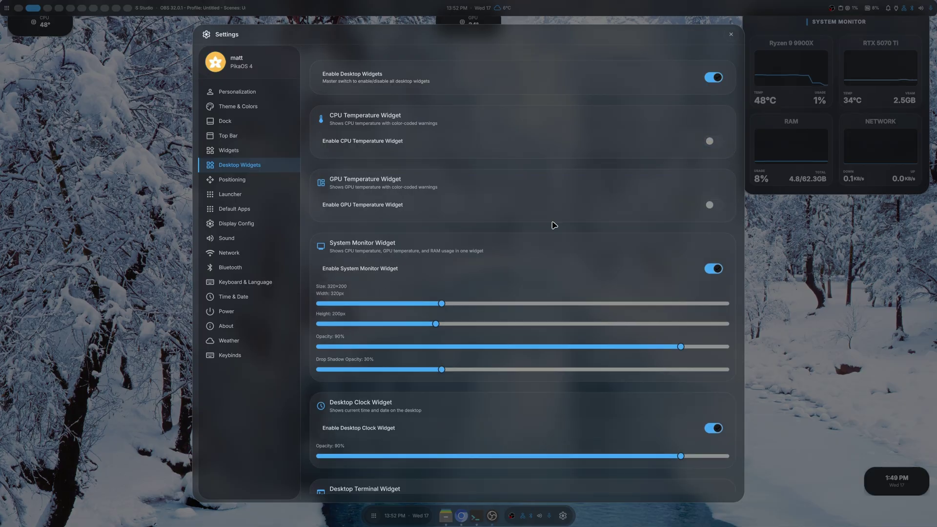
pyautogui.scroll(-5, 307, 410)
pyautogui.click(709, 252)
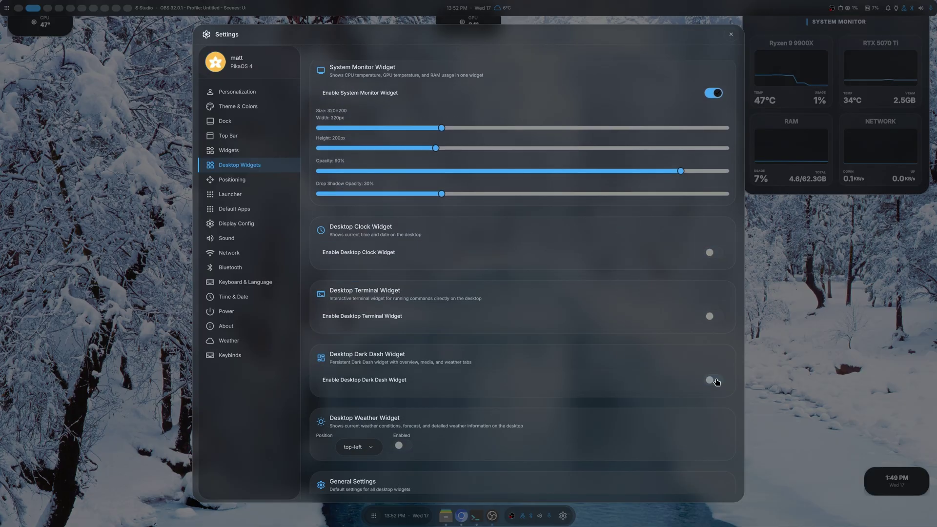
# Enable the Desktop Dark Dash widget, place it bottom-left, and close Settings.
pyautogui.click(717, 382)
pyautogui.click(369, 461)
pyautogui.click(357, 513)
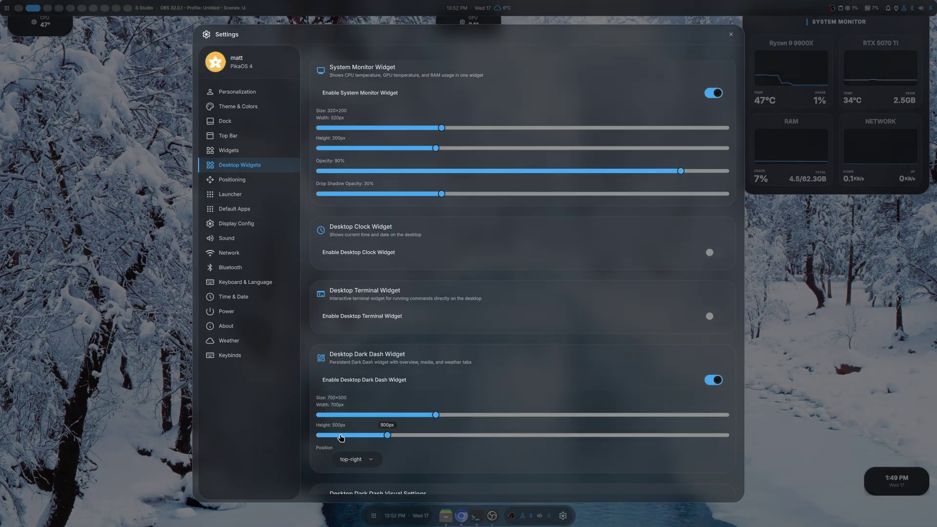
pyautogui.scroll(-5, 340, 438)
pyautogui.click(368, 264)
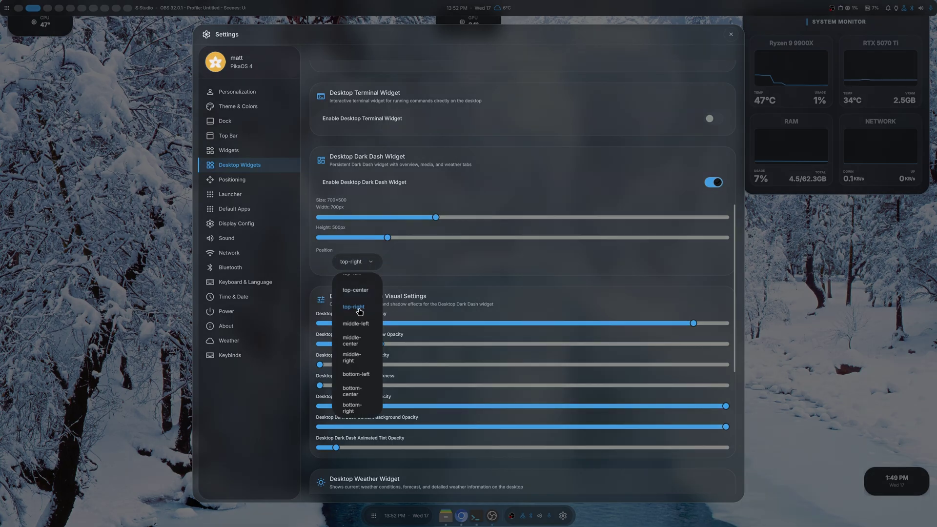
pyautogui.click(356, 375)
pyautogui.click(732, 34)
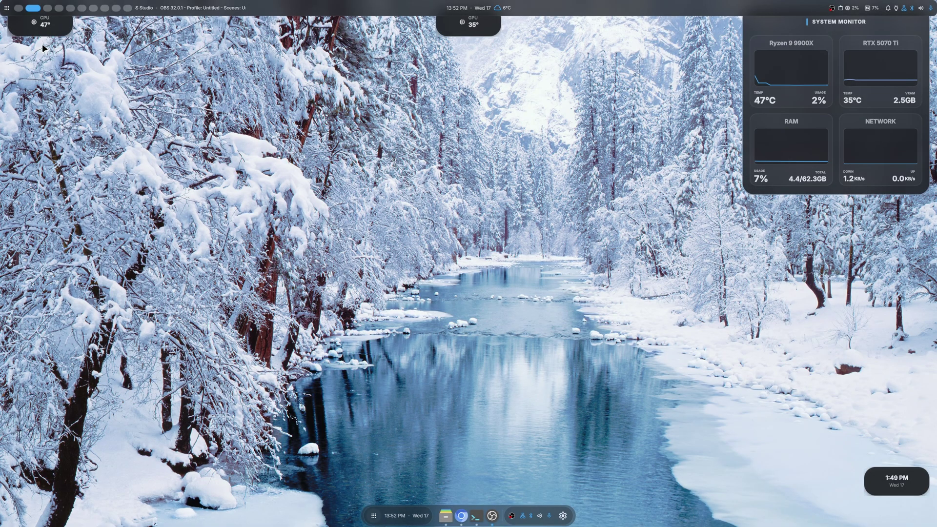
pyautogui.click(7, 8)
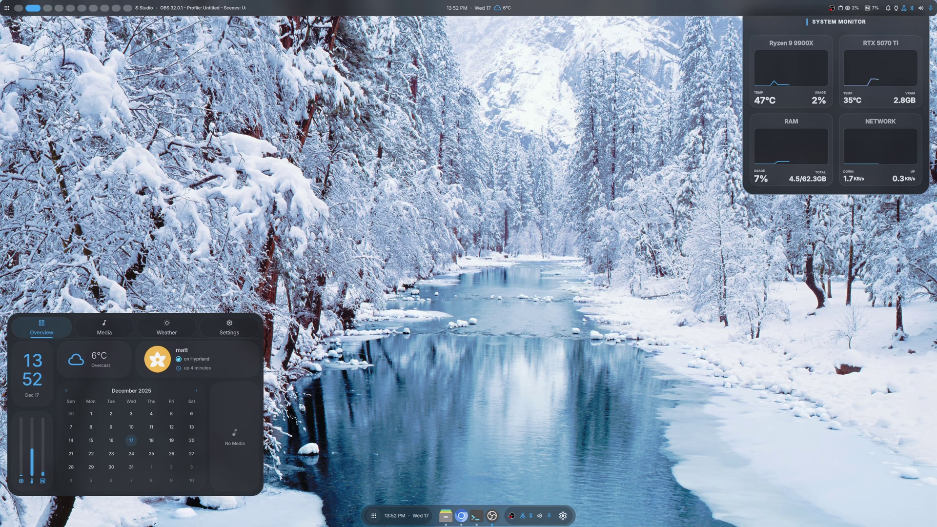
# Clear the top bar's center section and add only the Workspace Switcher there.
pyautogui.press('super+q')
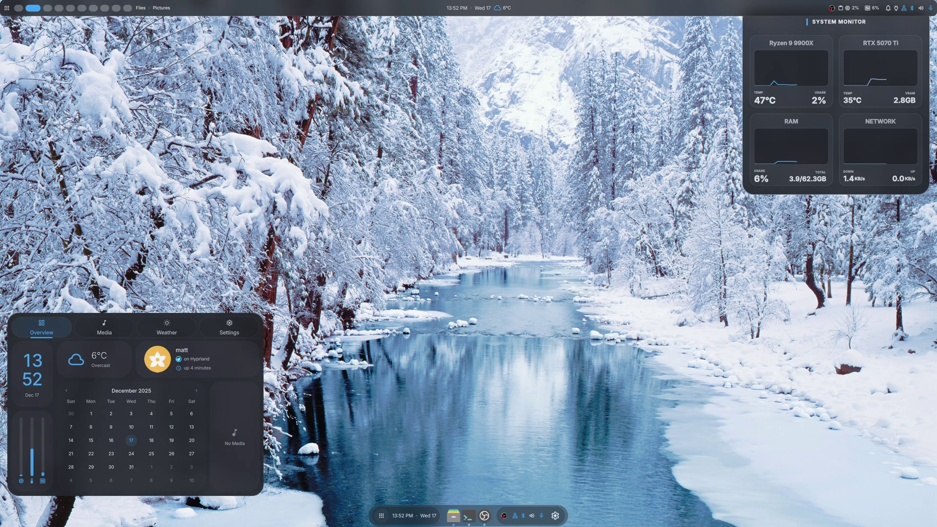
pyautogui.press('super+q')
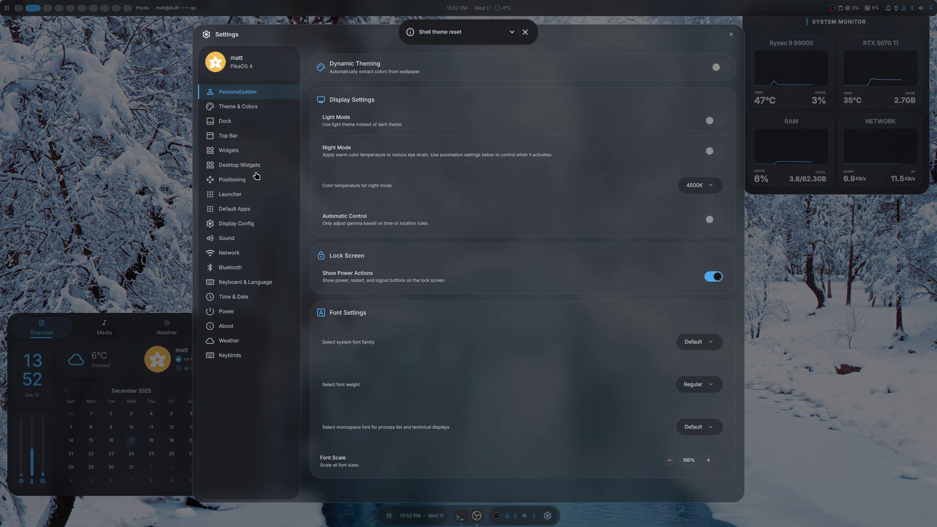
pyautogui.click(229, 136)
pyautogui.scroll(-3, 319, 314)
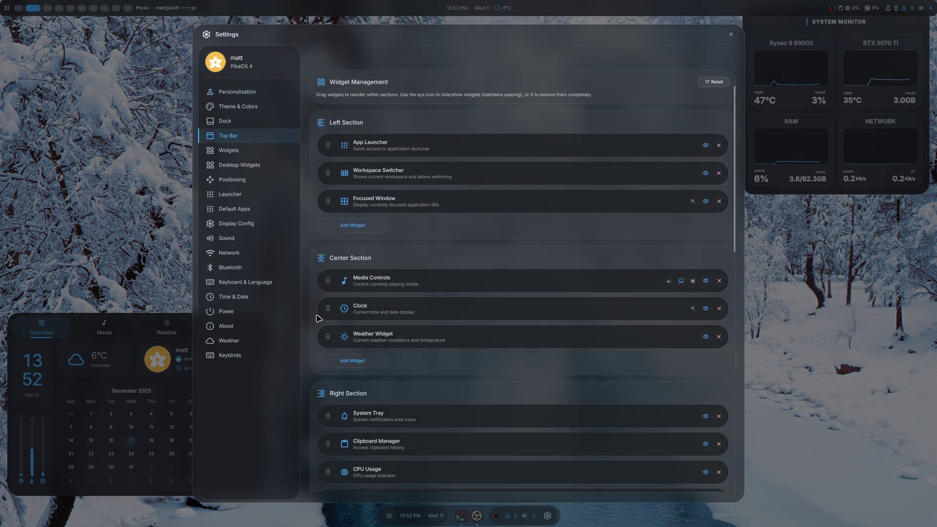
pyautogui.click(719, 179)
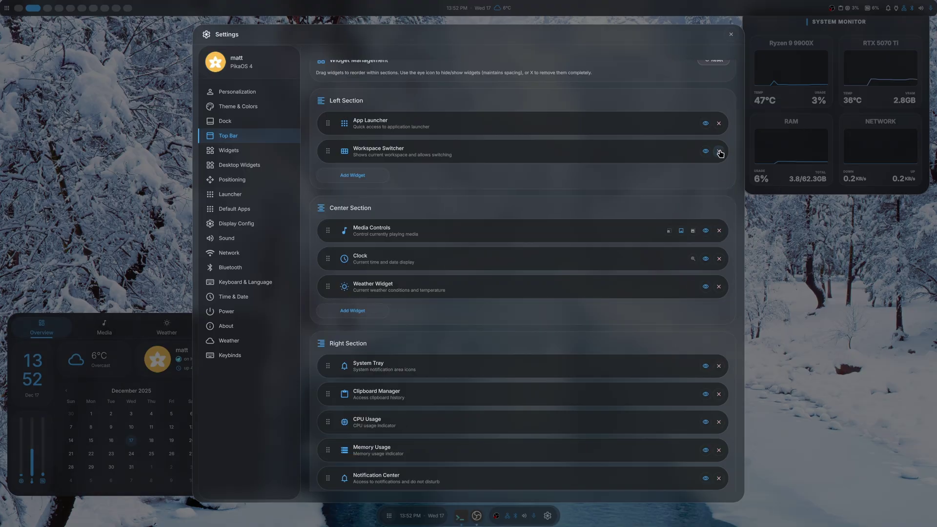
pyautogui.click(718, 150)
pyautogui.click(719, 230)
pyautogui.click(719, 203)
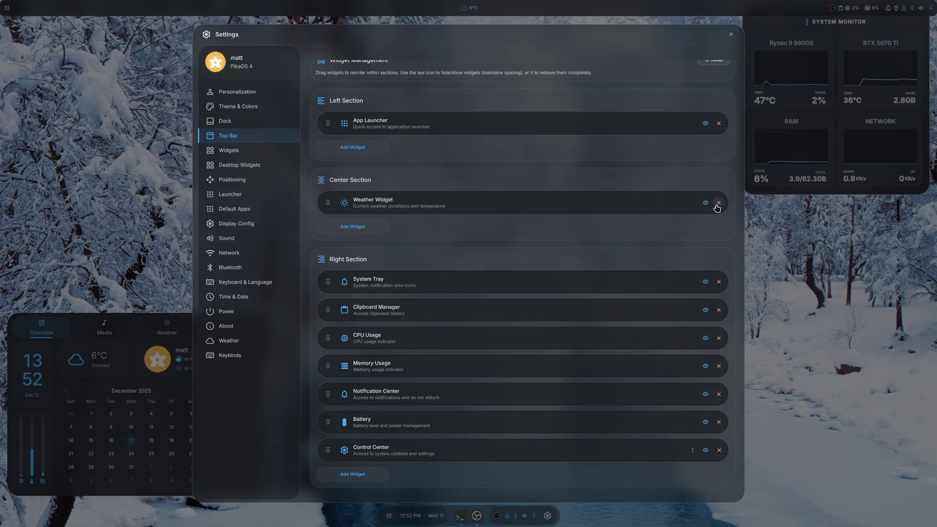
pyautogui.click(719, 203)
pyautogui.click(334, 205)
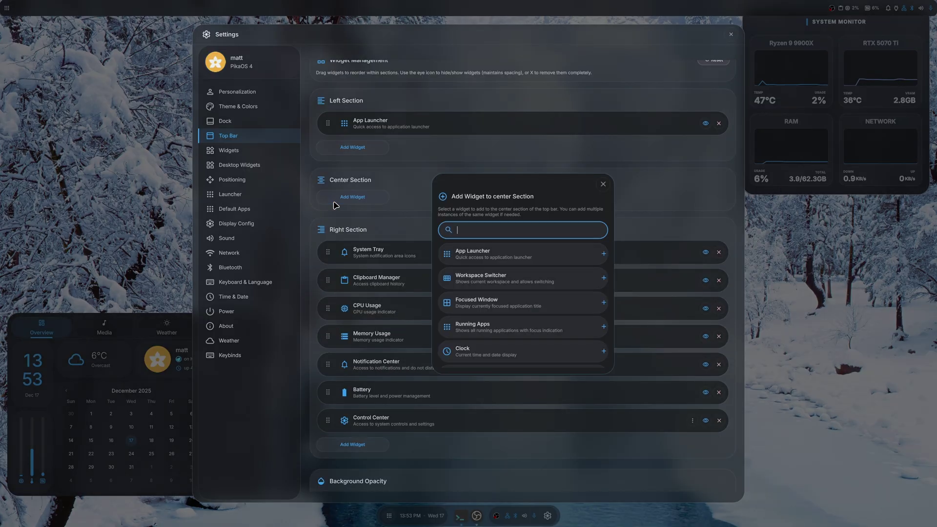
pyautogui.click(503, 278)
# Remove Clipboard Manager, CPU Usage, Memory Usage and Battery from the right section.
pyautogui.scroll(-1, 361, 326)
pyautogui.scroll(-3, 361, 326)
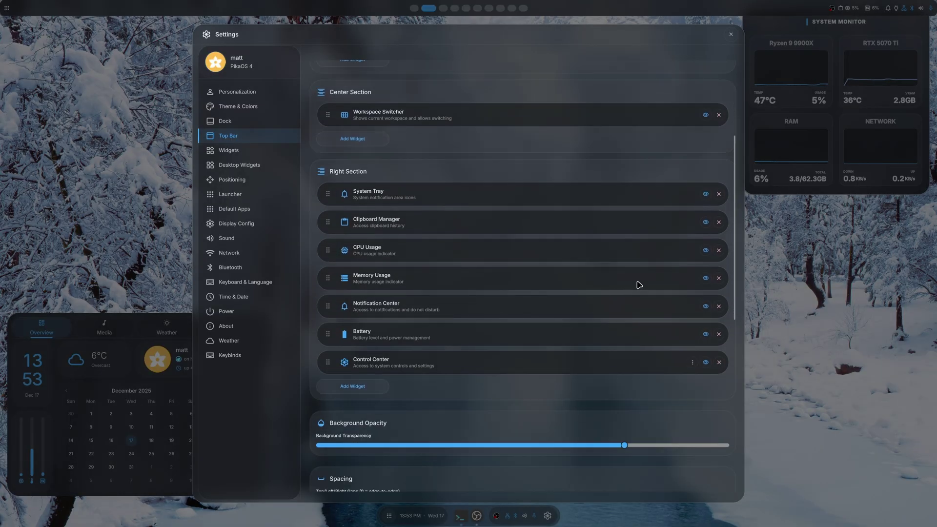
pyautogui.click(717, 223)
pyautogui.click(717, 224)
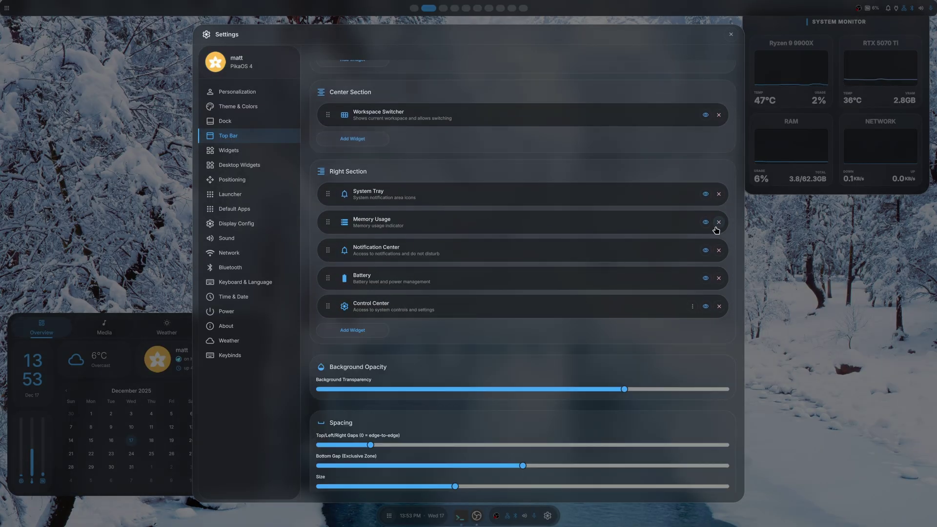
pyautogui.click(718, 223)
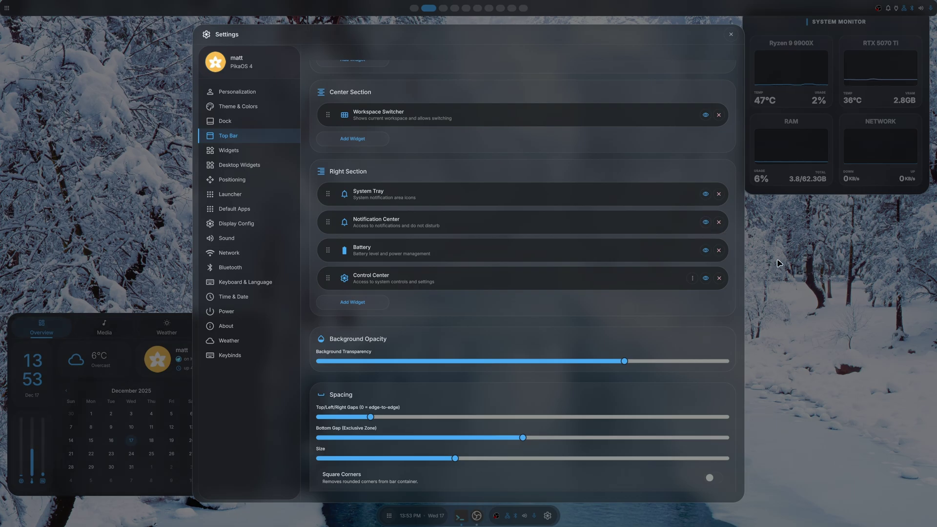
pyautogui.click(718, 250)
# Add Weather Widget and Clock to the right section, placing them after System Tray.
pyautogui.click(353, 273)
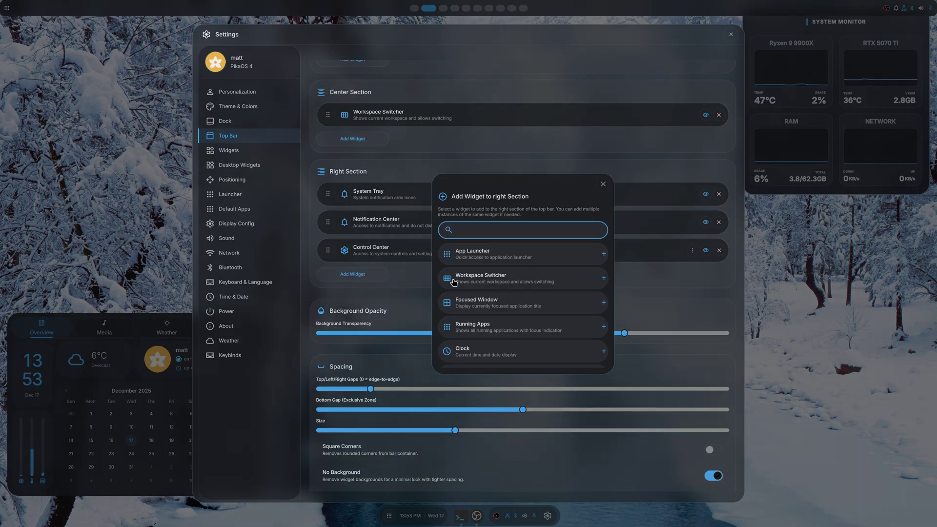
pyautogui.scroll(-1, 517, 293)
pyautogui.scroll(-1, 517, 293)
pyautogui.click(516, 293)
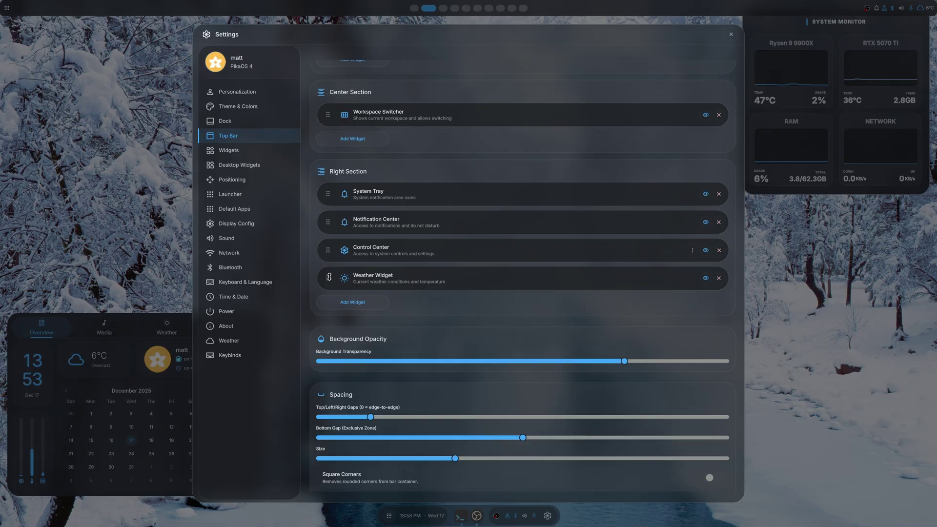
pyautogui.moveTo(328, 277); pyautogui.dragTo(329, 223)
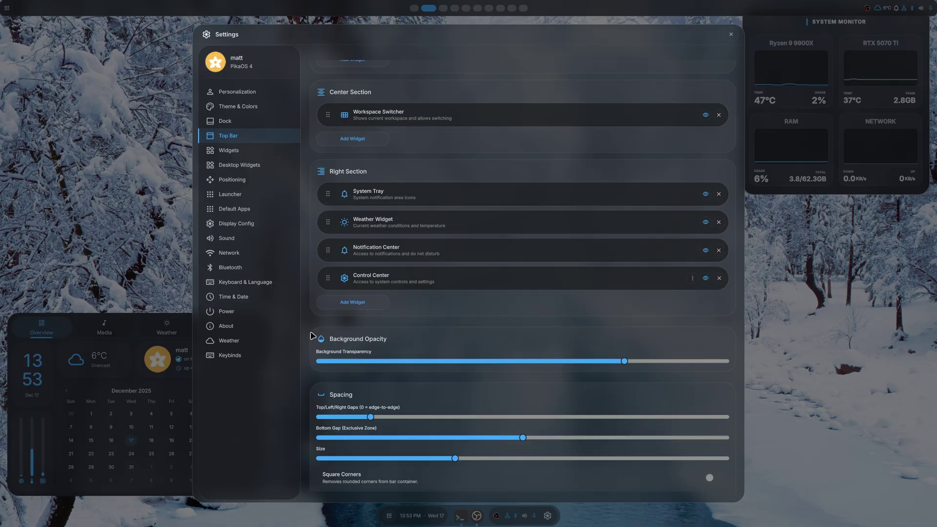
pyautogui.click(333, 305)
pyautogui.write('clo')
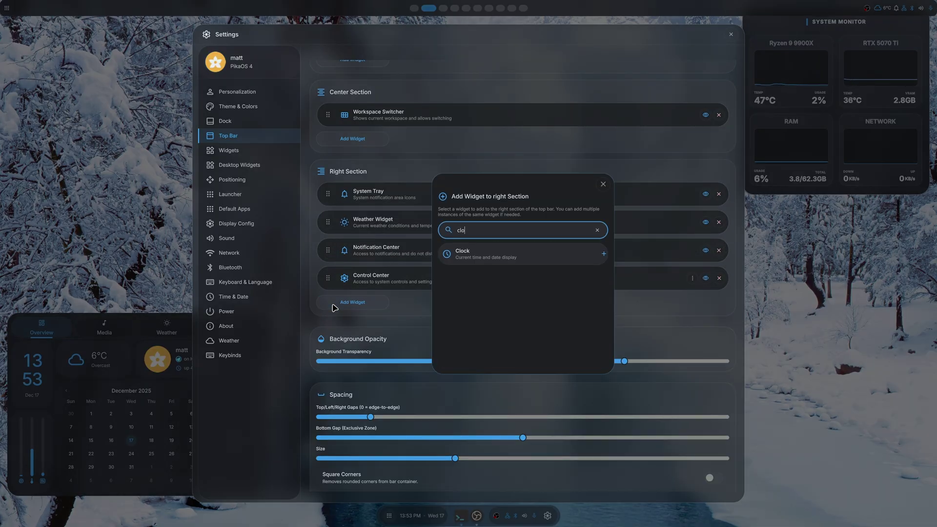
pyautogui.click(514, 266)
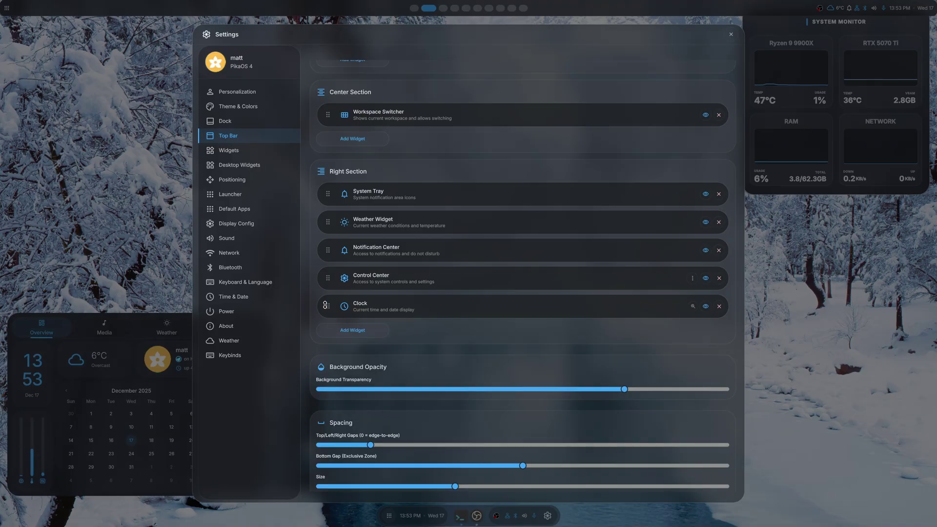
pyautogui.moveTo(325, 306); pyautogui.dragTo(326, 250)
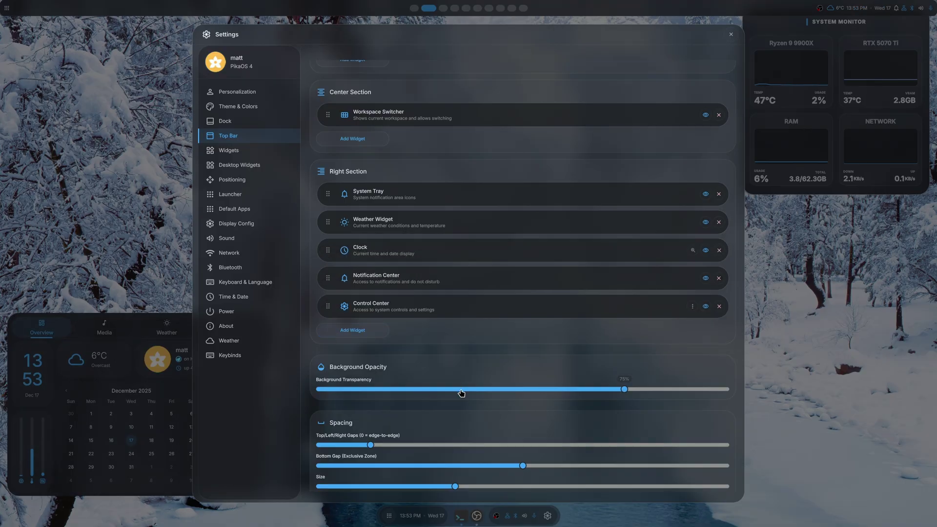
# Set top bar transparency to 48% and turn off Float TopBar, Rounded Corners and No Background.
pyautogui.scroll(-3, 338, 419)
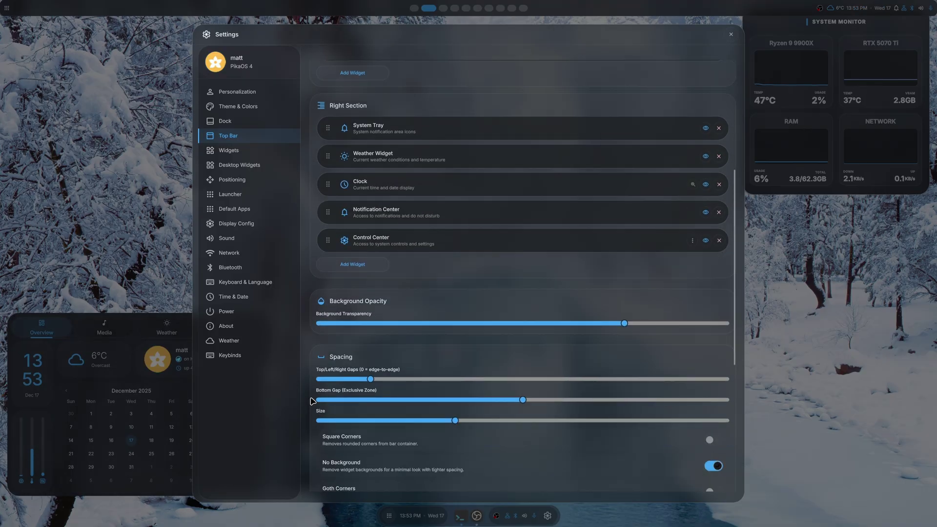
pyautogui.click(530, 324)
pyautogui.moveTo(530, 328)
pyautogui.mouseDown()
pyautogui.moveTo(560, 316)
pyautogui.moveTo(499, 318)
pyautogui.moveTo(522, 324)
pyautogui.mouseUp()
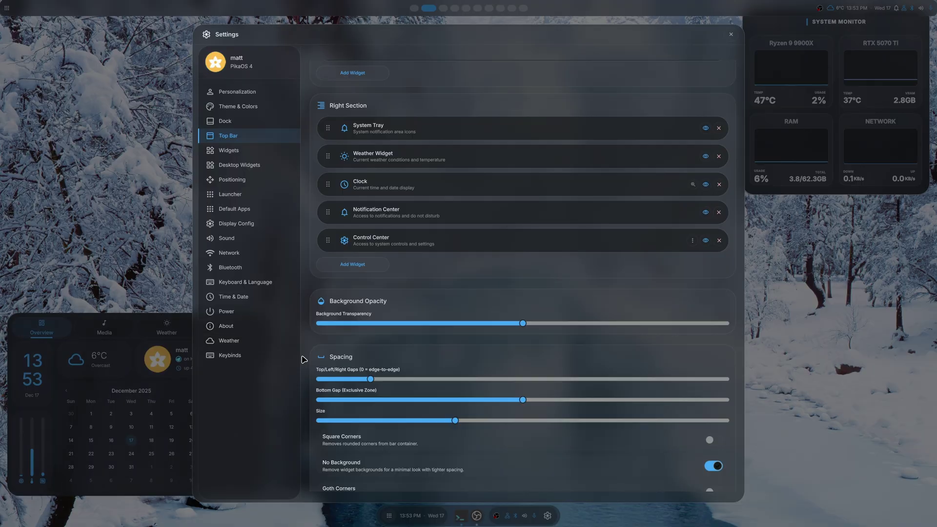
pyautogui.scroll(-6, 314, 365)
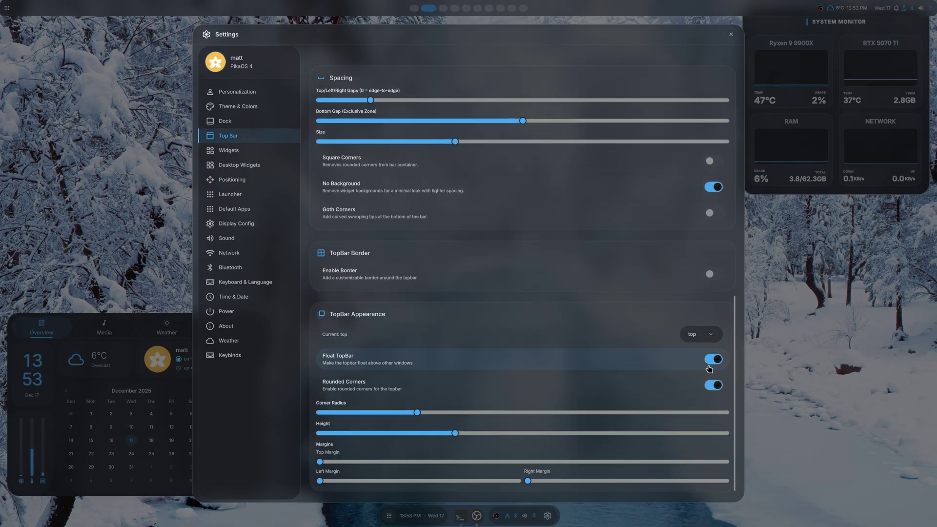
pyautogui.click(712, 360)
pyautogui.click(714, 384)
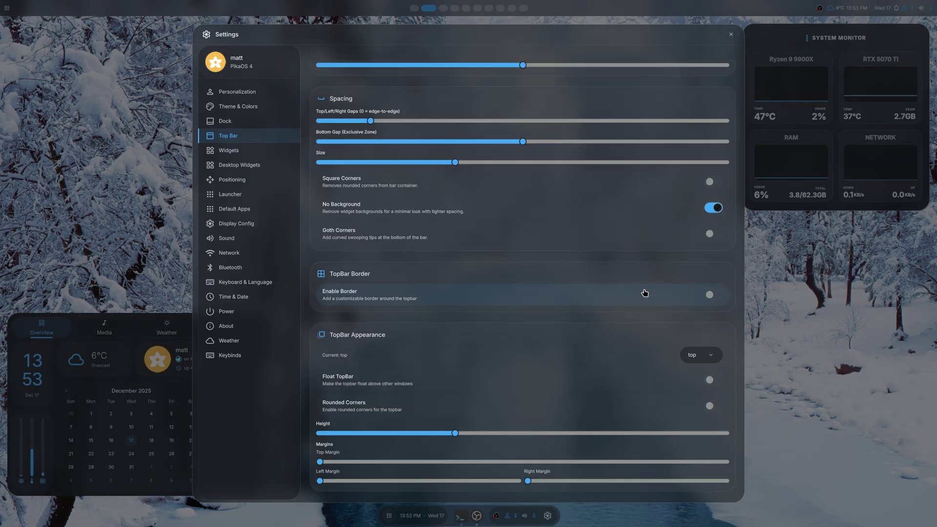
pyautogui.click(713, 230)
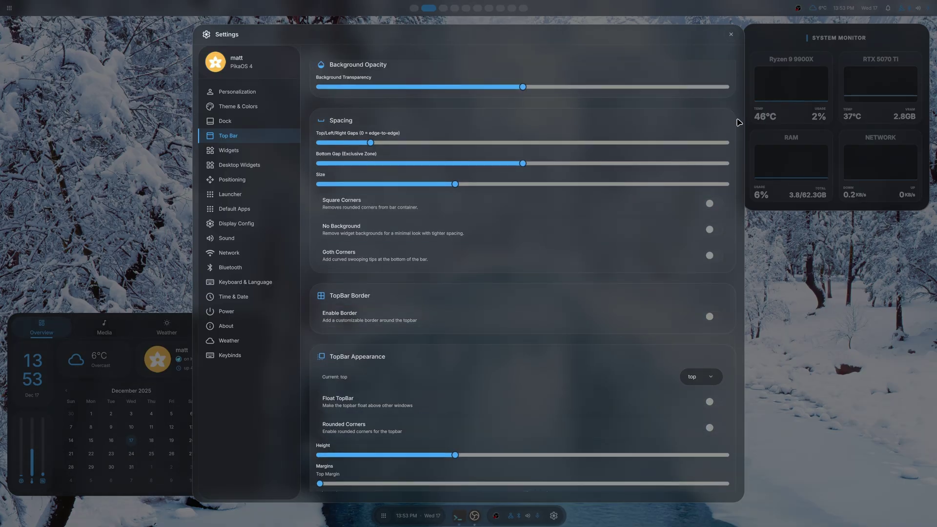
pyautogui.click(731, 34)
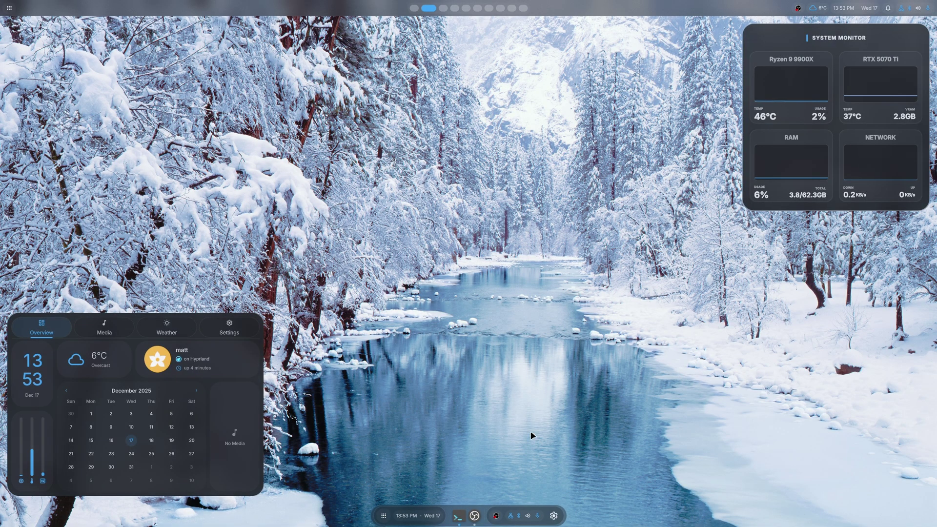
# Set the App Drawer to open Top Left and the Control Center Top Right.
pyautogui.click(552, 517)
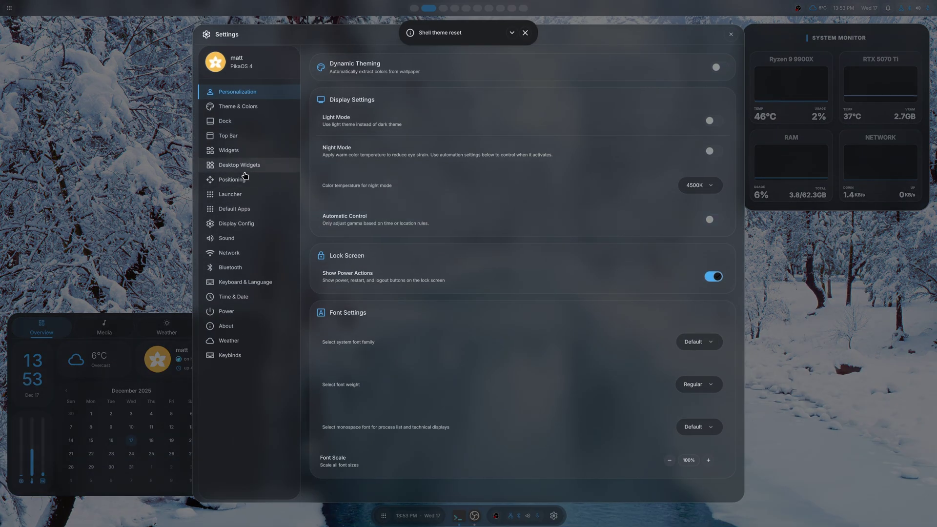
pyautogui.click(239, 199)
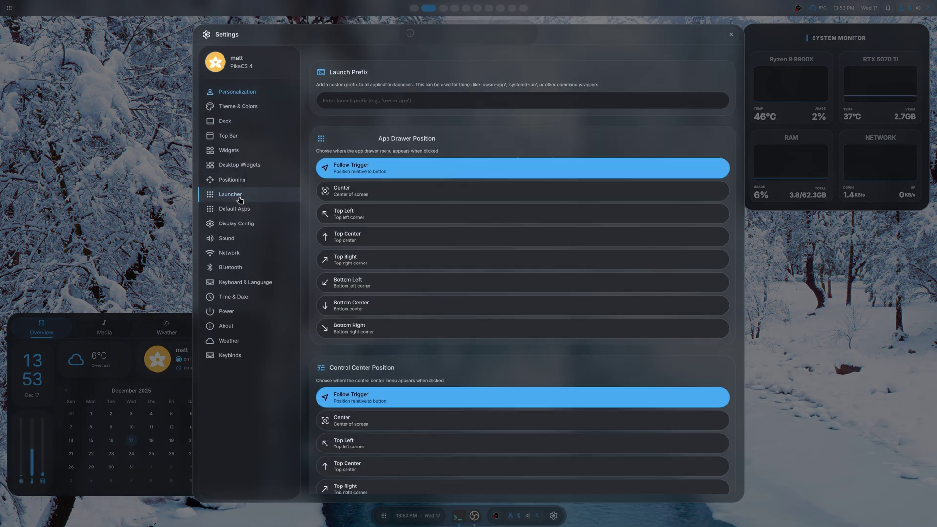
pyautogui.click(350, 217)
pyautogui.scroll(-5, 323, 384)
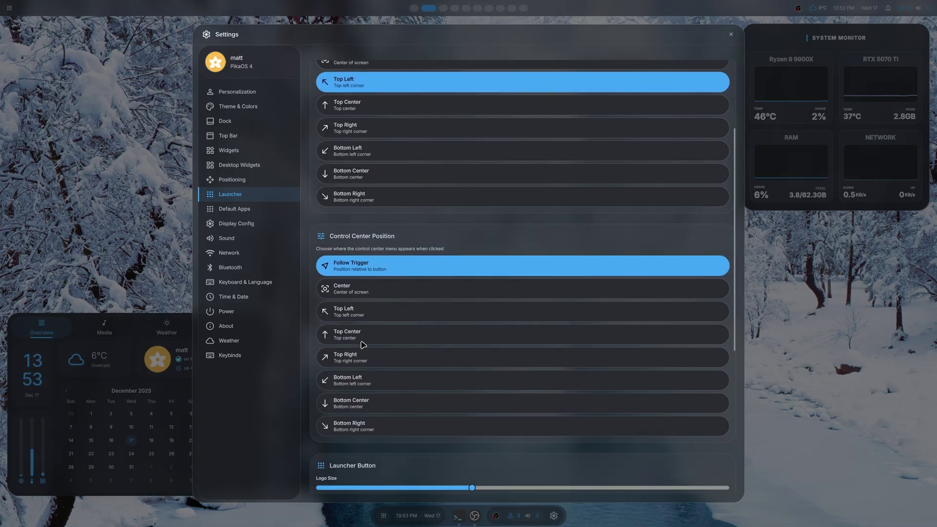
pyautogui.click(363, 360)
# Enable Use OS Logo as launcher with a stronger drop shadow and larger logo size.
pyautogui.scroll(-5, 316, 429)
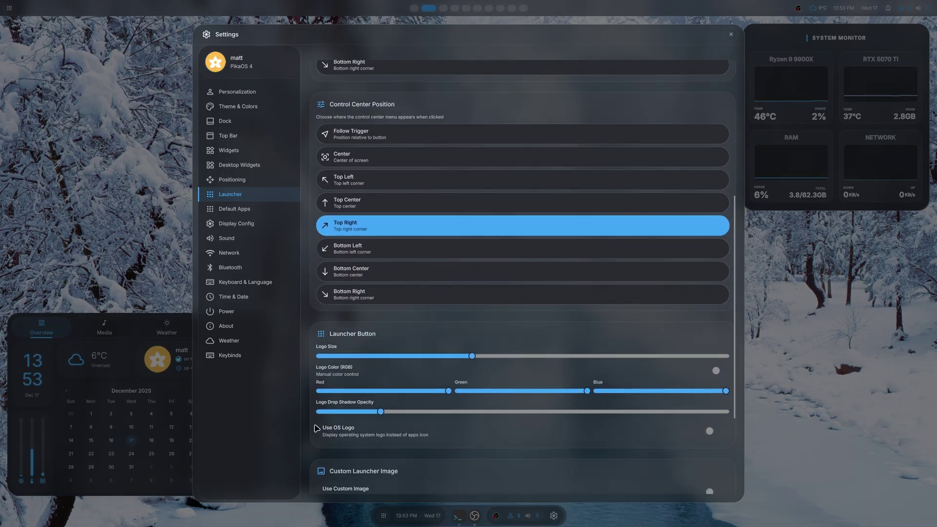
pyautogui.click(710, 432)
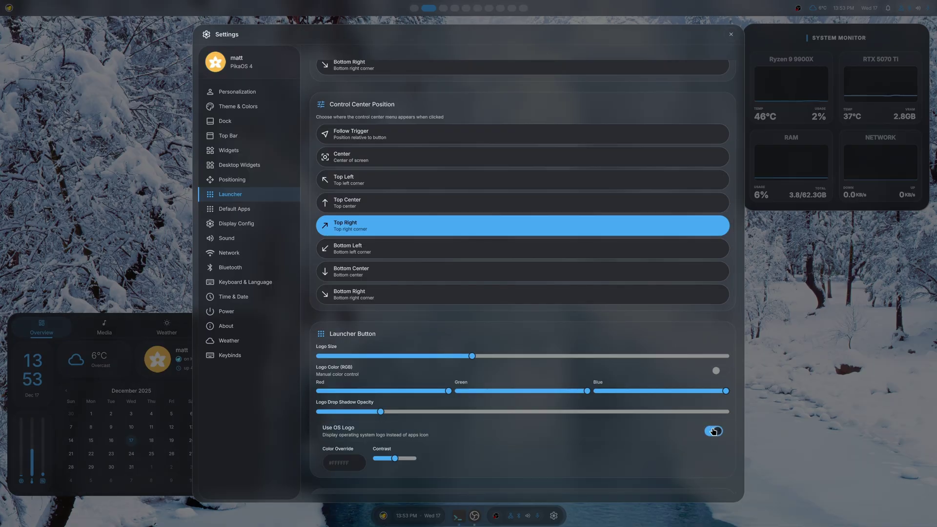
pyautogui.moveTo(381, 411); pyautogui.dragTo(467, 418)
pyautogui.moveTo(471, 356); pyautogui.dragTo(551, 366)
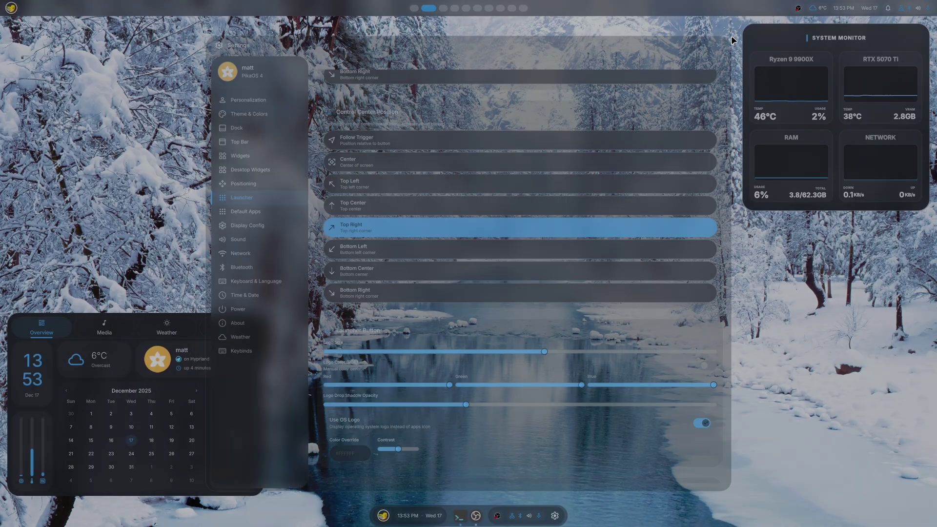
# Close Settings, browse the OS-logo app menu down to Steam, then dismiss it.
pyautogui.press('Escape')
pyautogui.click(16, 7)
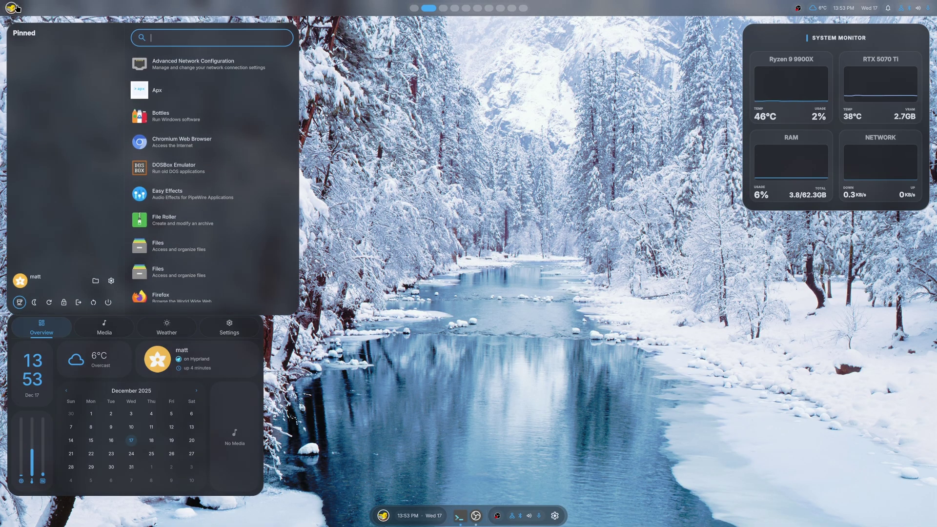
pyautogui.scroll(-10, 199, 205)
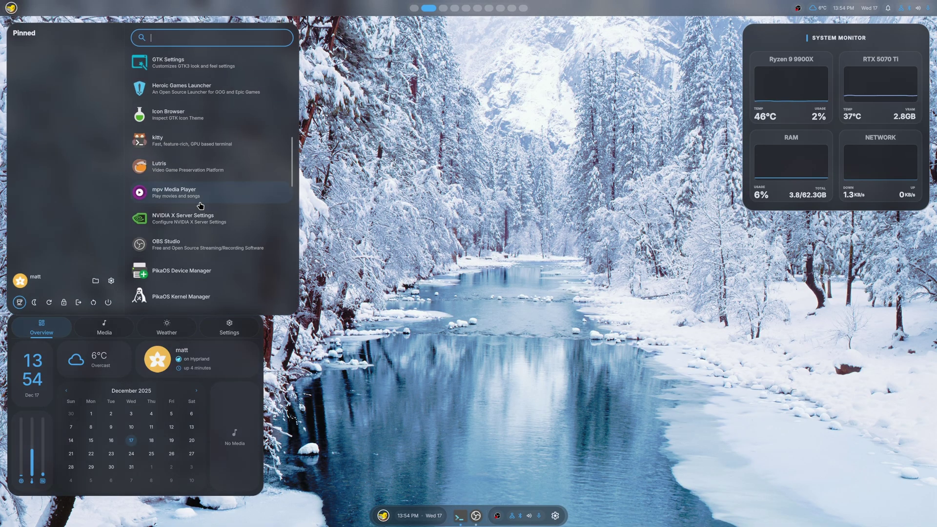
pyautogui.scroll(2, 205, 200)
pyautogui.scroll(-5, 226, 235)
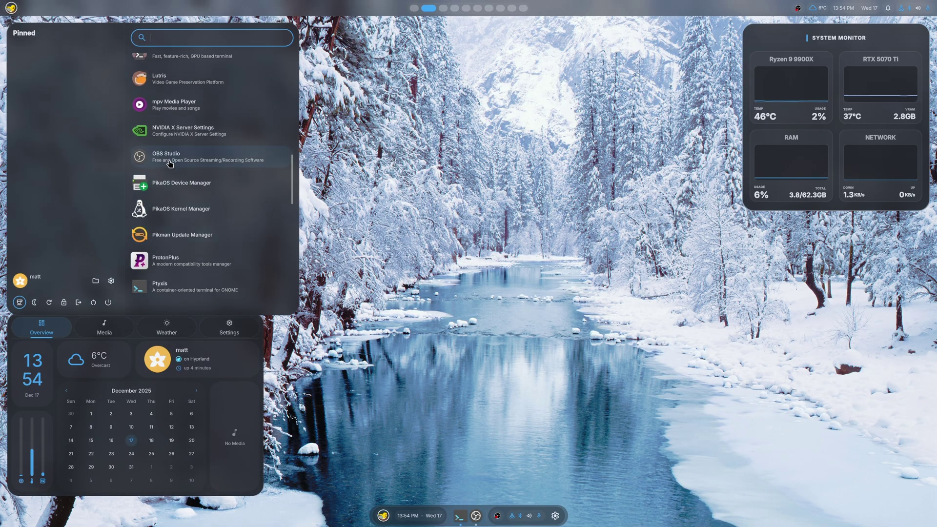
pyautogui.scroll(-2, 222, 268)
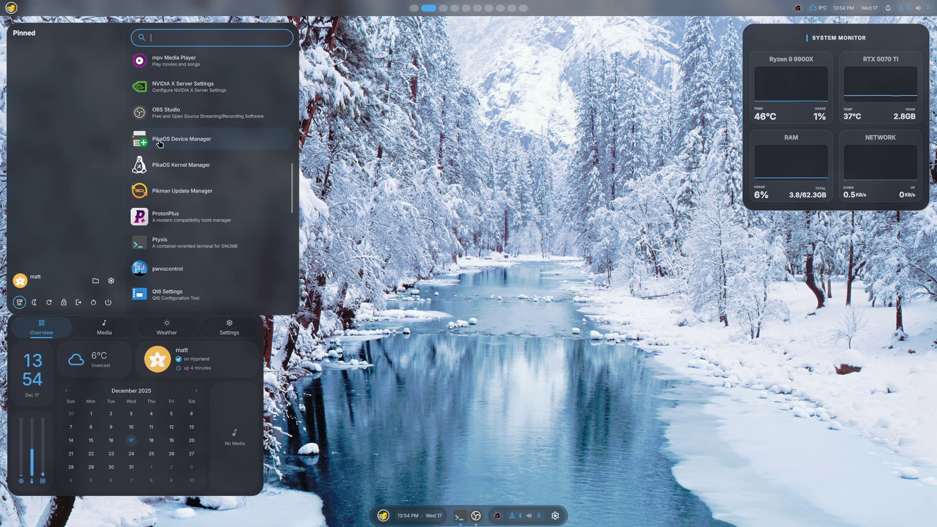
pyautogui.scroll(-5, 218, 222)
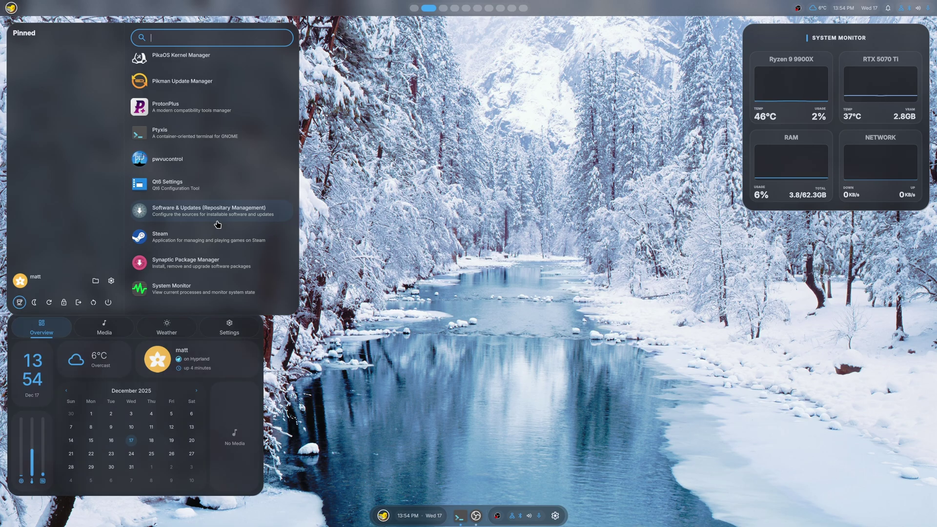
pyautogui.scroll(-4, 218, 224)
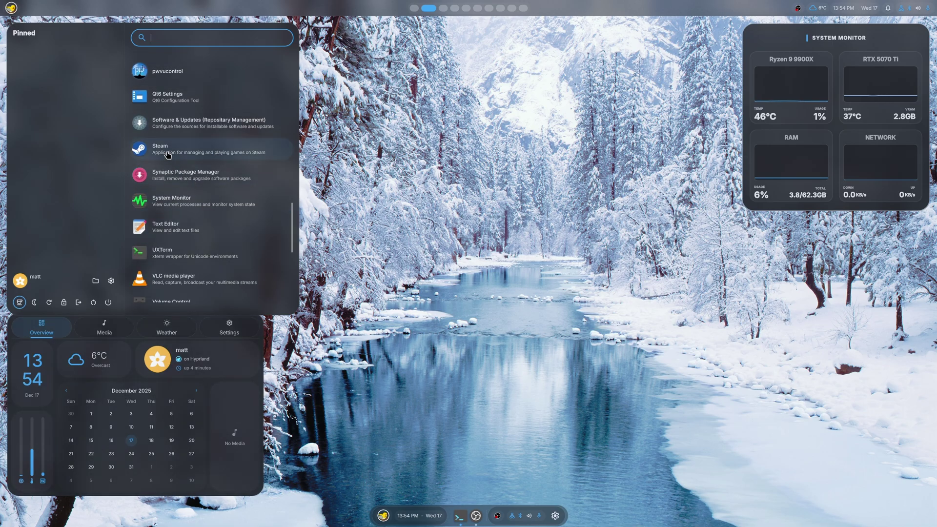
pyautogui.rightClick(170, 155)
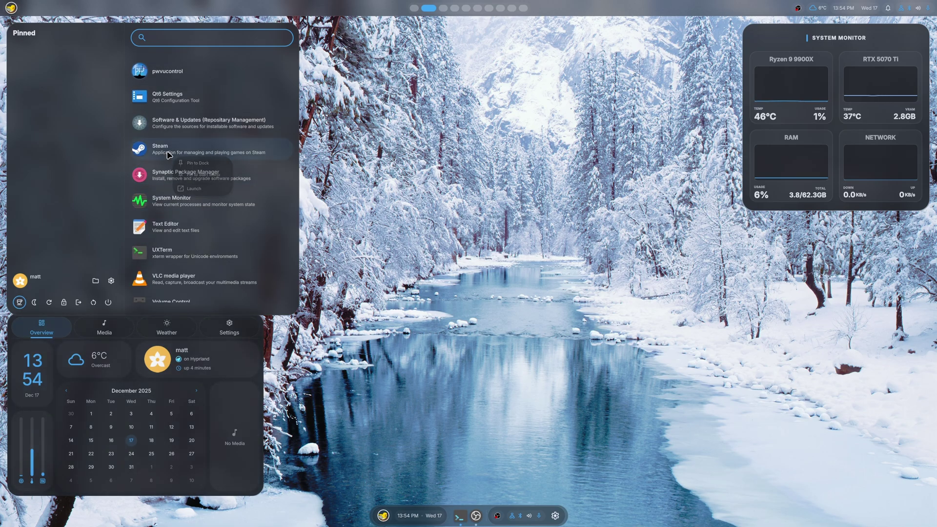
pyautogui.click(405, 207)
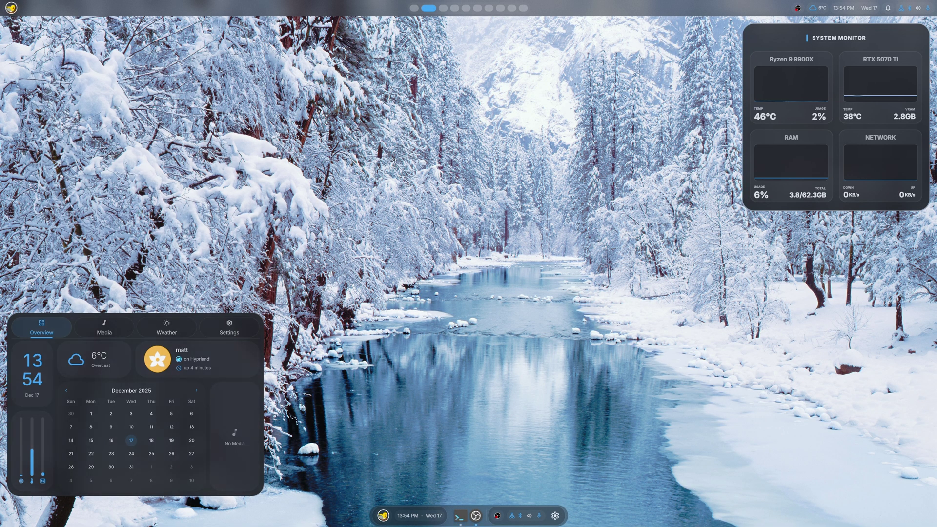